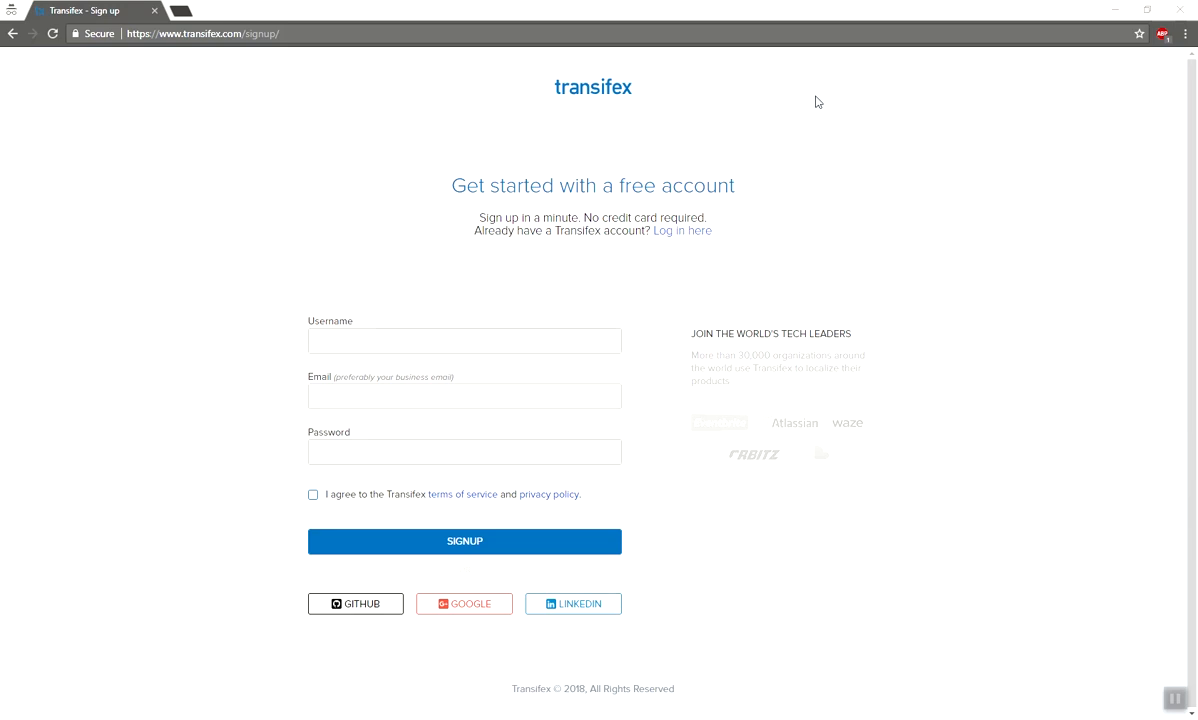
Look over the free account heading and the username, email and password fields of the Transifex sign-up form
drag(740, 188, 618, 187)
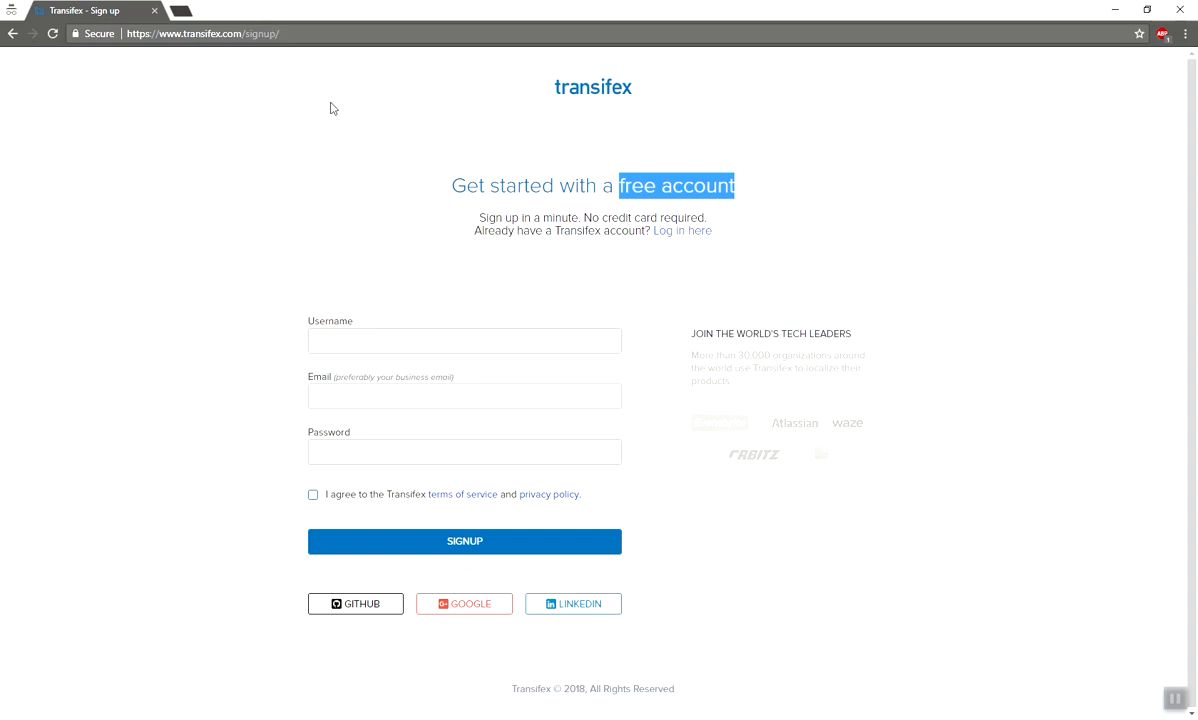
click(311, 183)
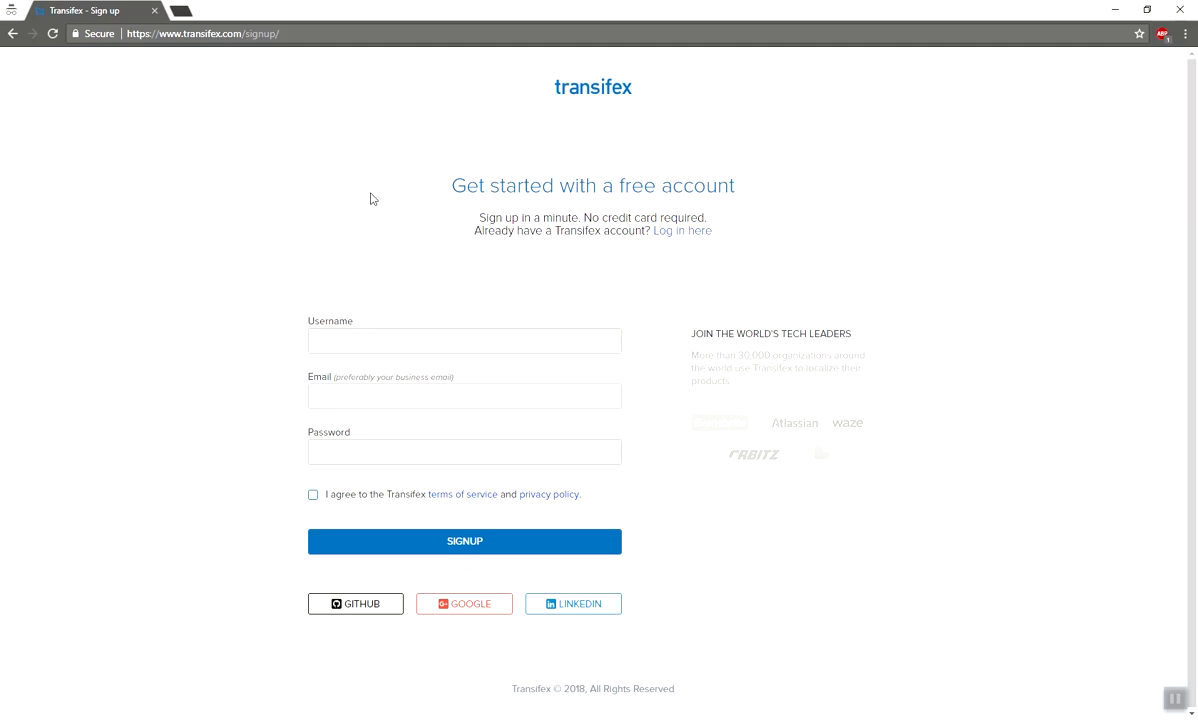
click(358, 338)
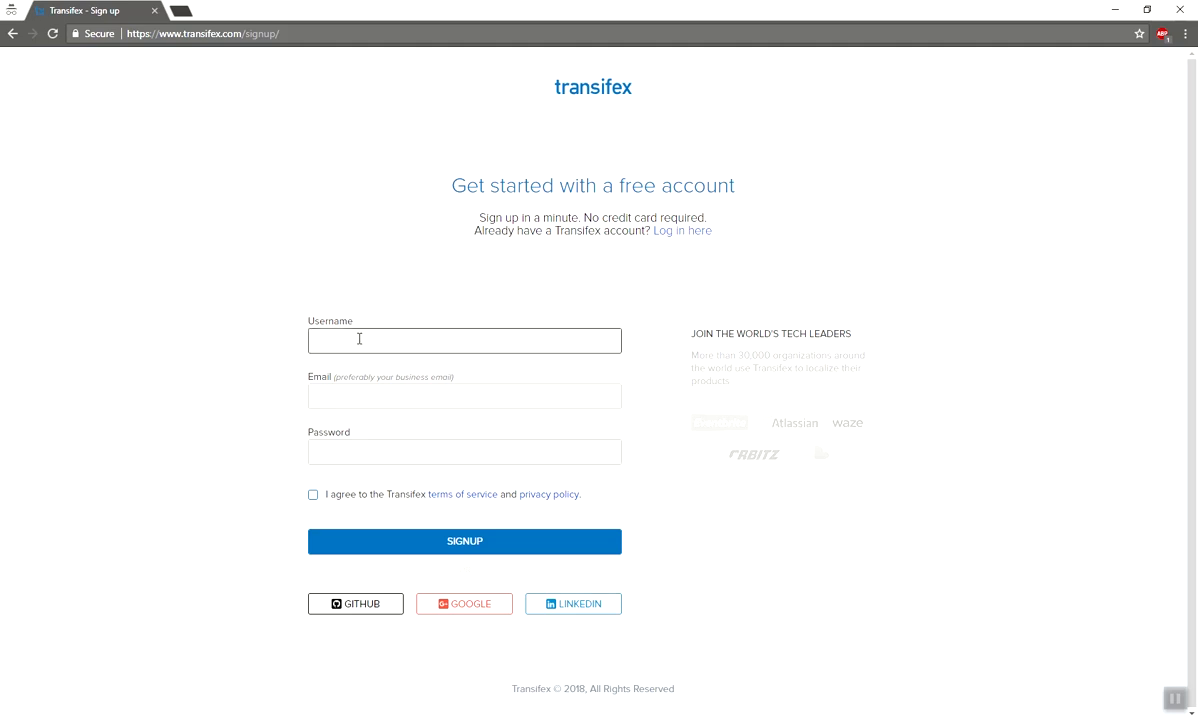
click(368, 400)
click(328, 453)
click(588, 352)
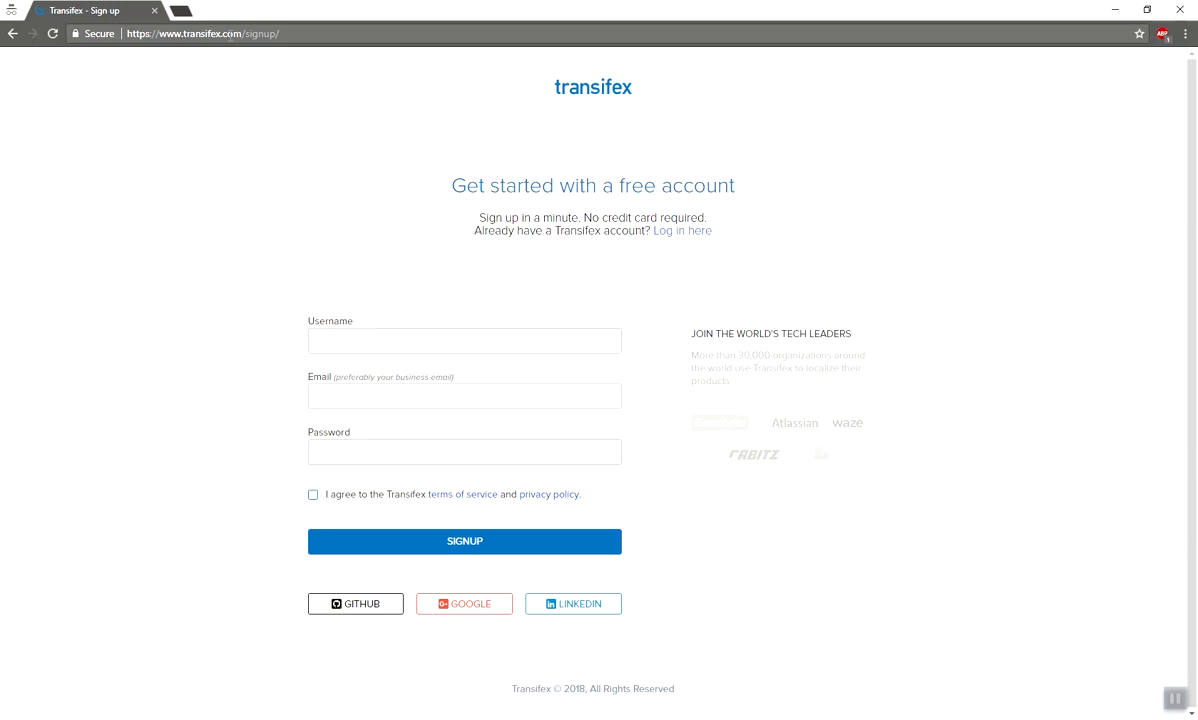
click(1116, 11)
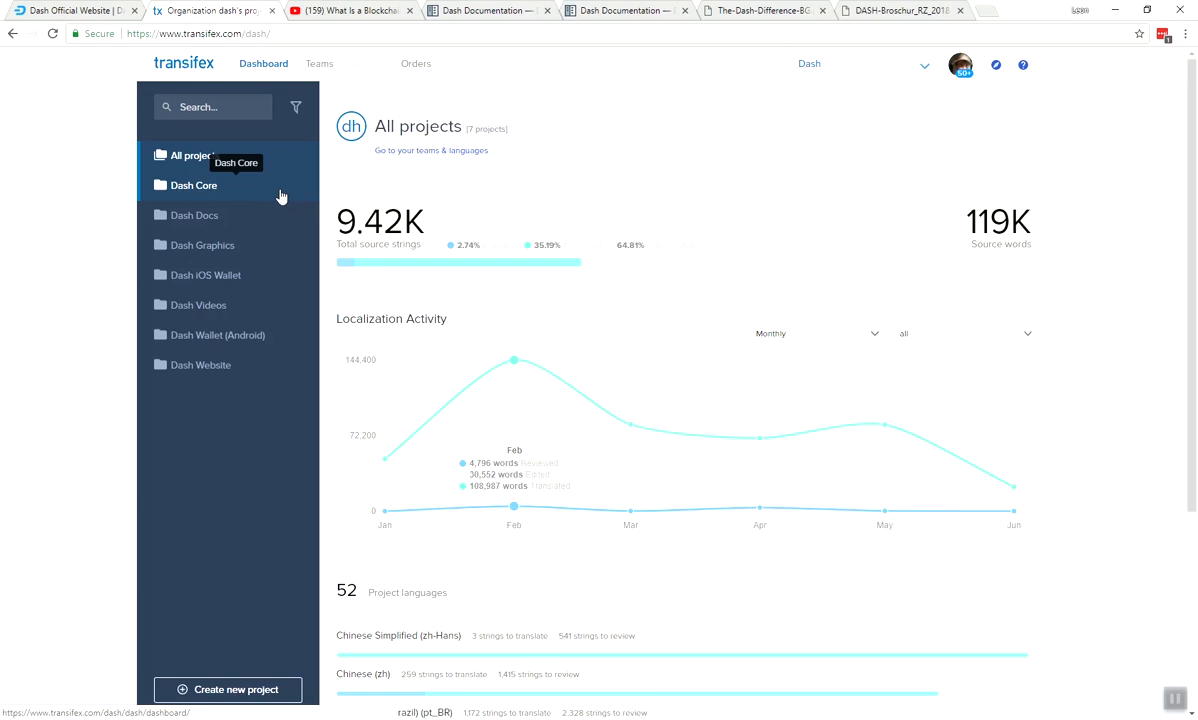
Examine the Dash Core project's overview and resources alongside the Send, Receive and Transactions pages of the Dash Core wallet
click(246, 190)
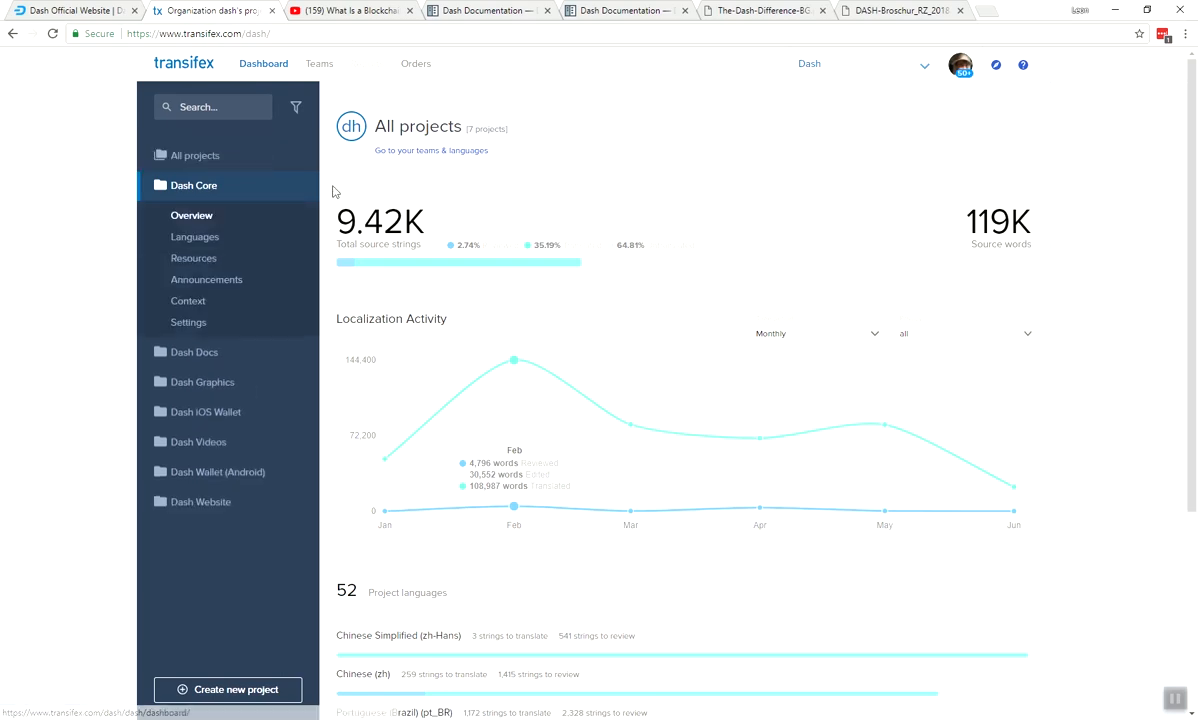
key(alt+Tab)
click(129, 44)
click(225, 45)
click(330, 45)
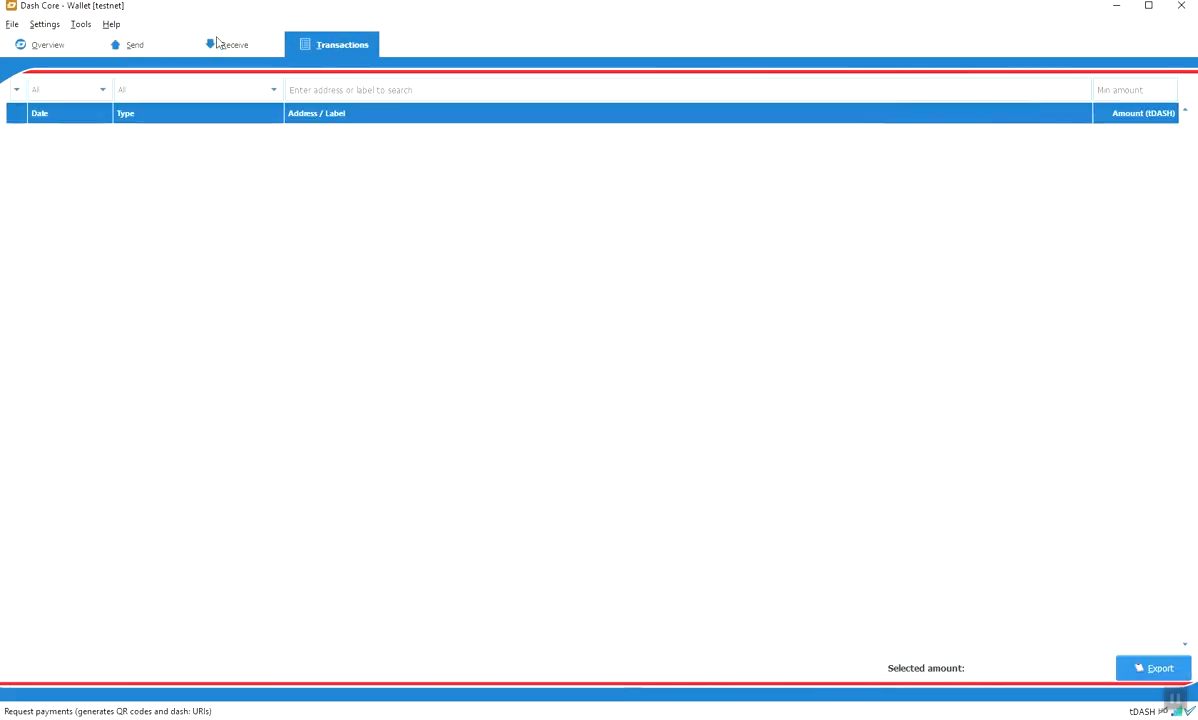
click(138, 45)
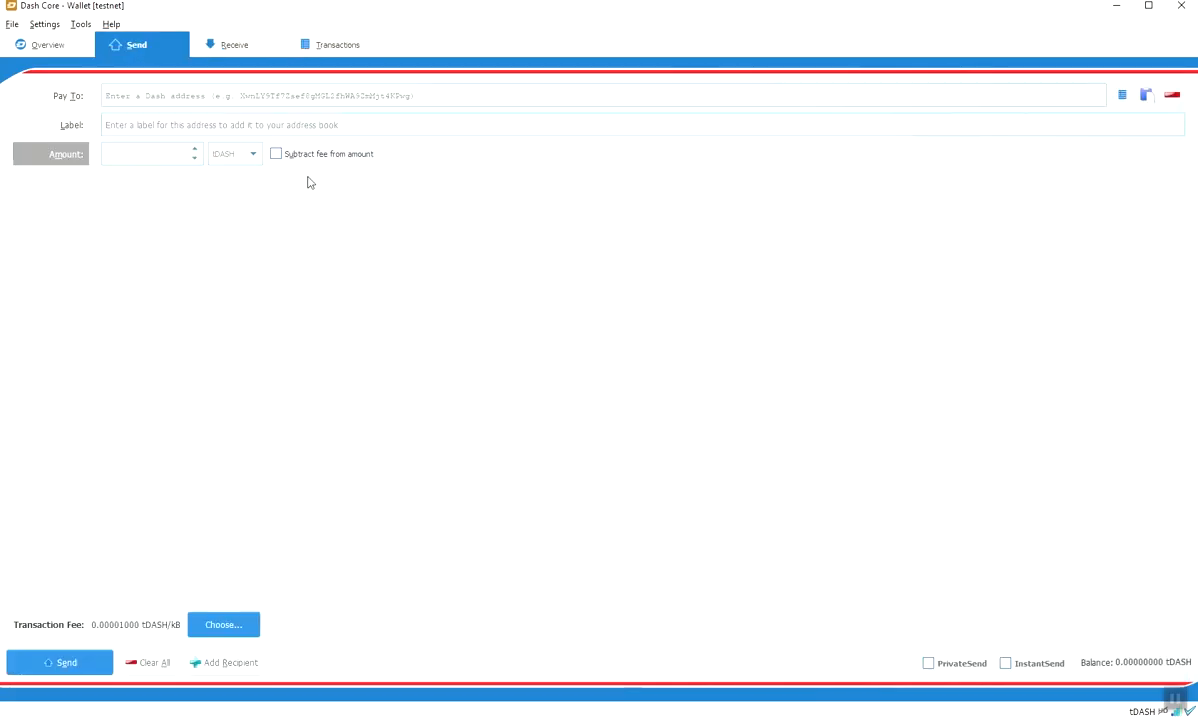
click(1116, 10)
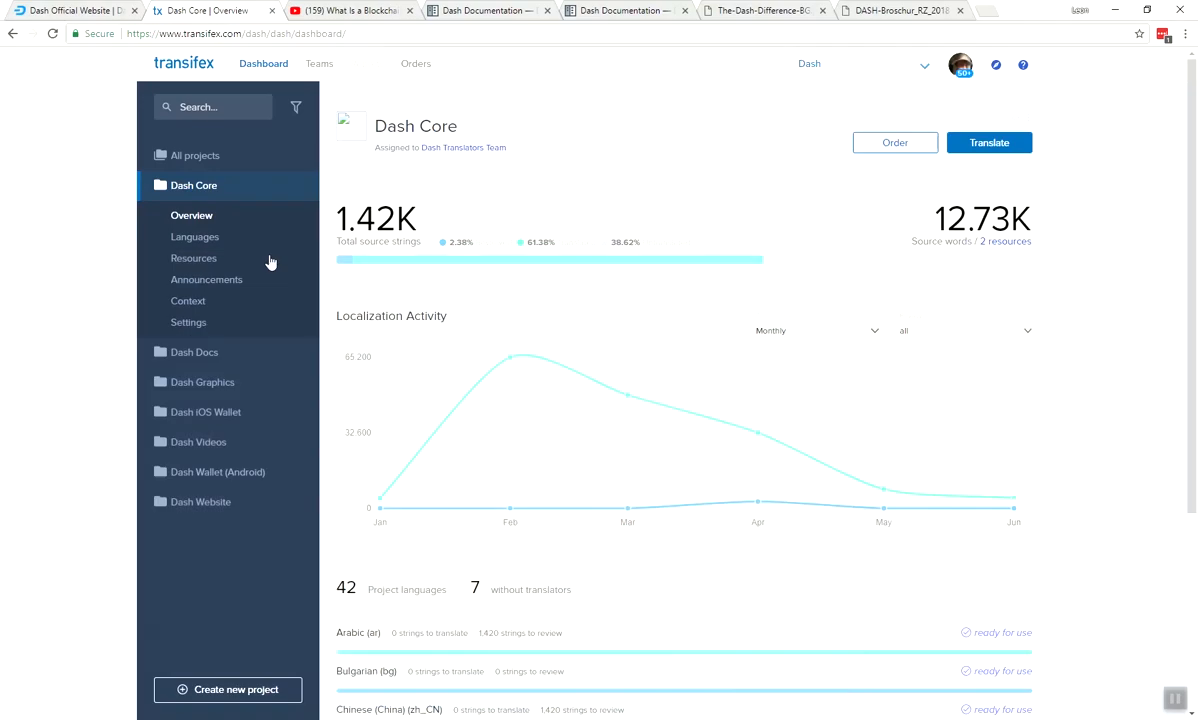
click(195, 260)
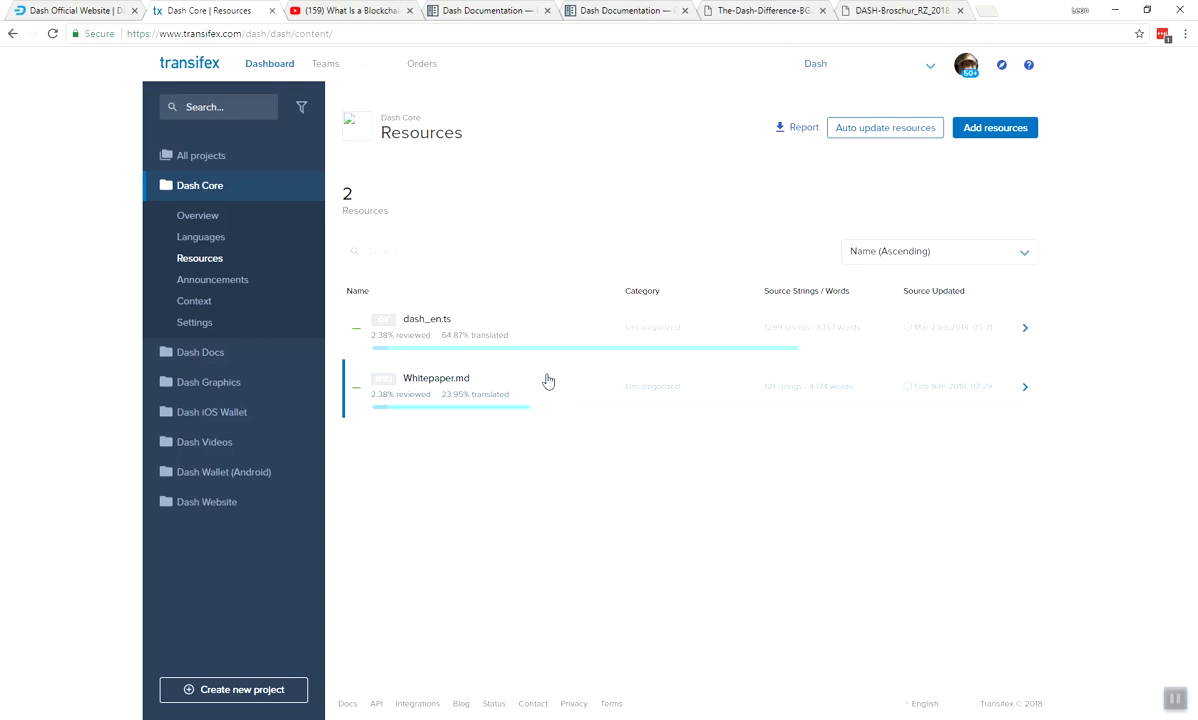
Open the Dash Docs project overview and look over the Dash Documentation site with its Marketing section collapsed
click(200, 351)
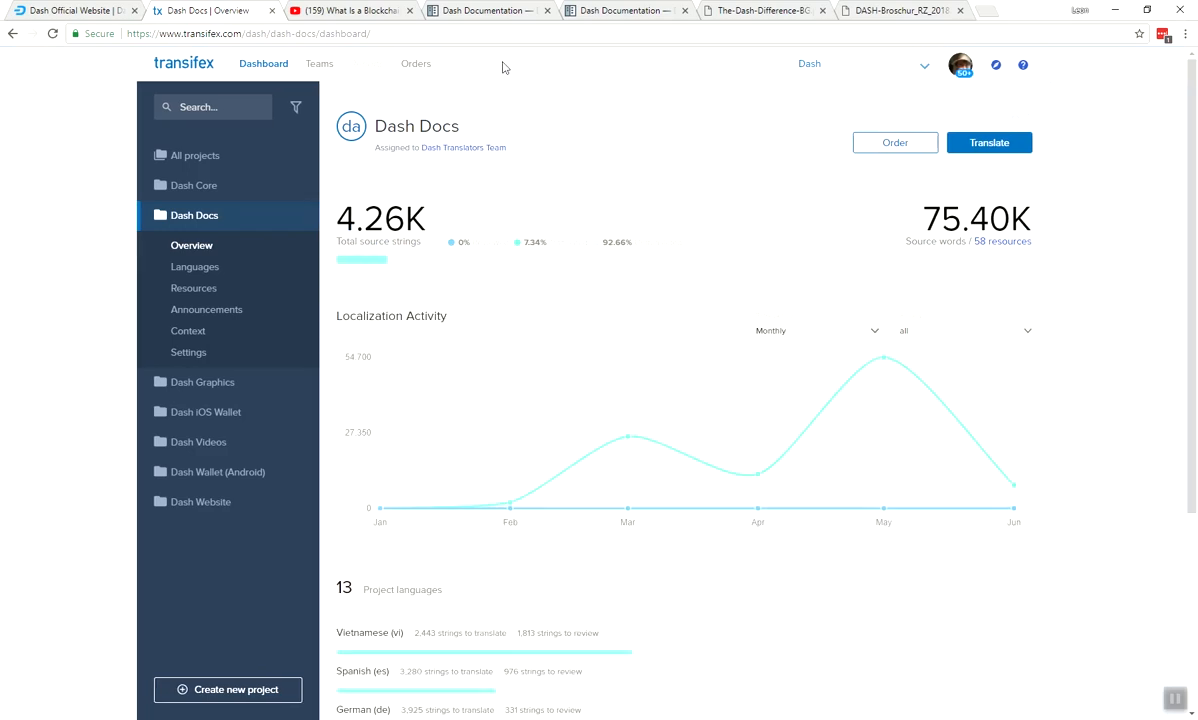
click(470, 11)
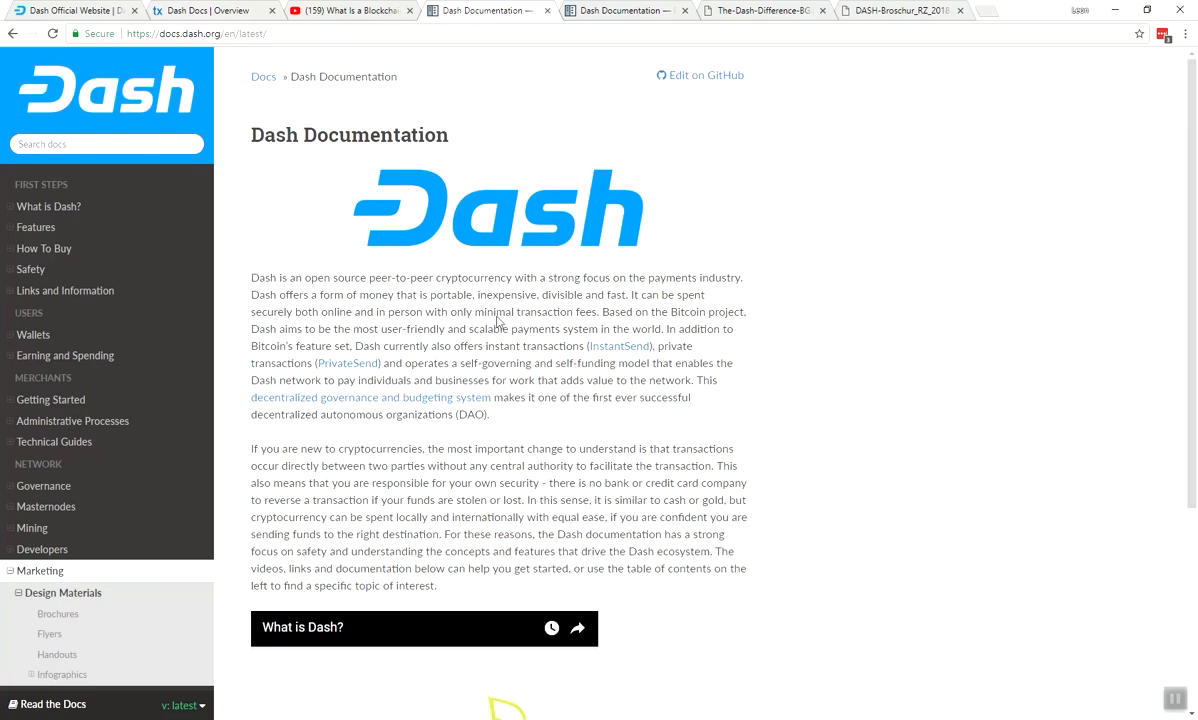
scroll(629, 409, down, 2)
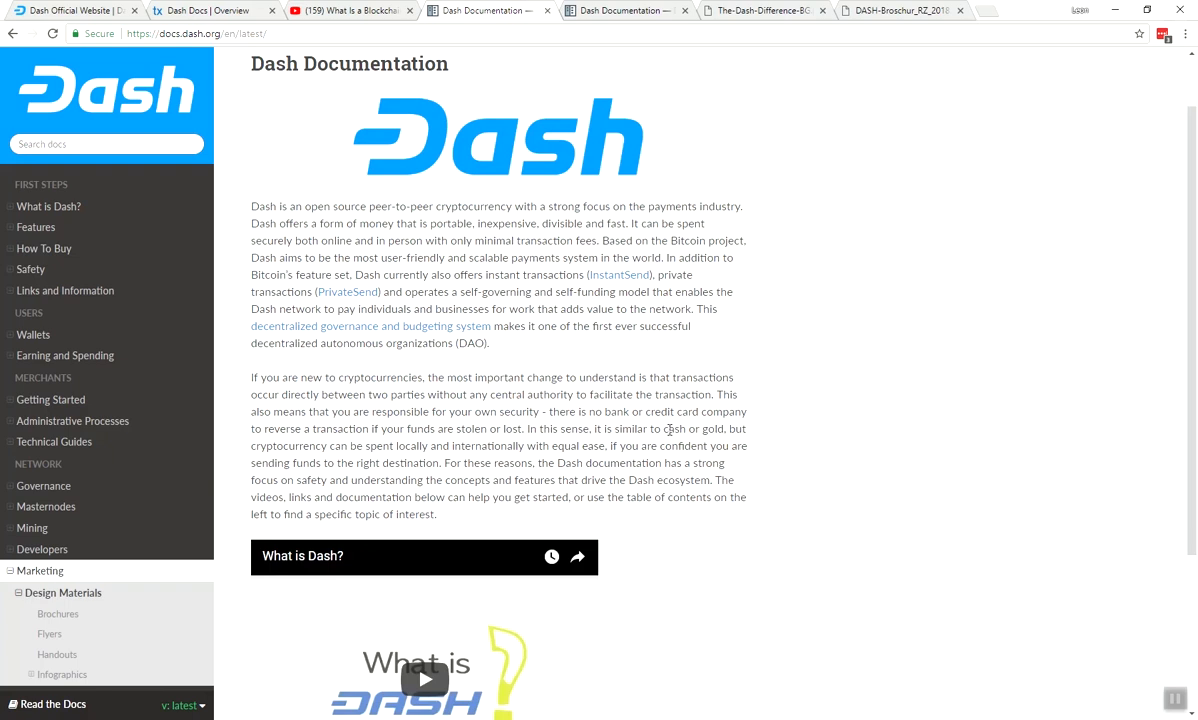
scroll(513, 274, up, 2)
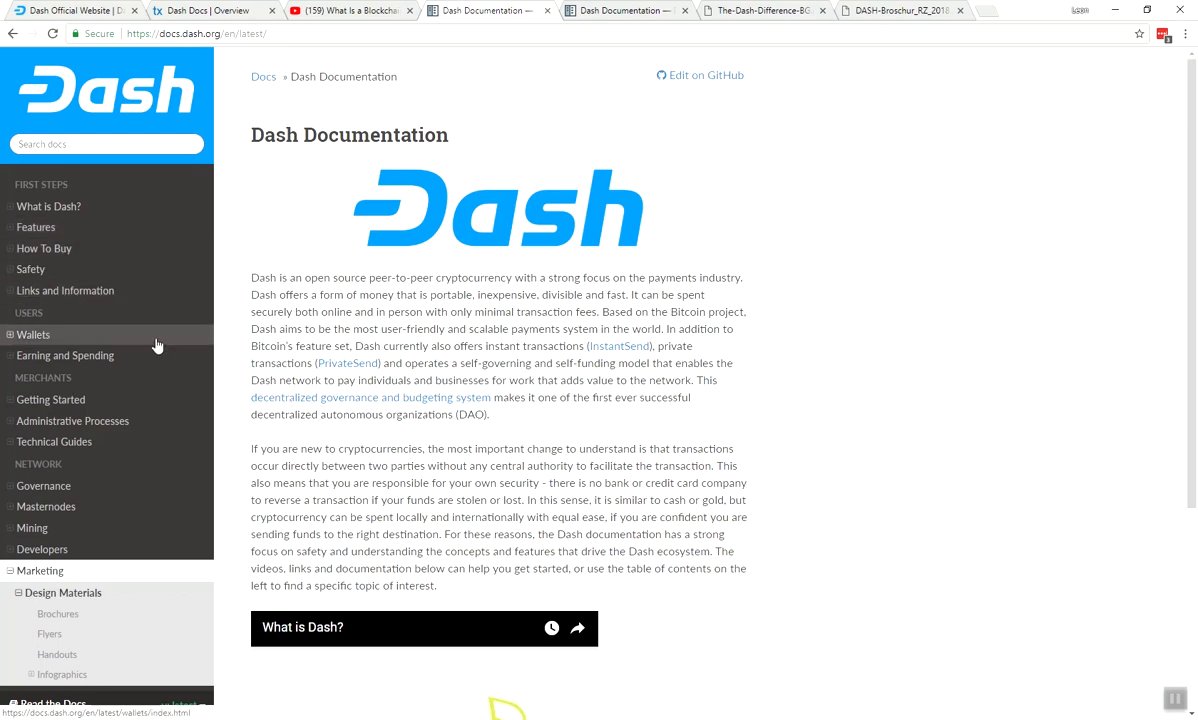
click(14, 571)
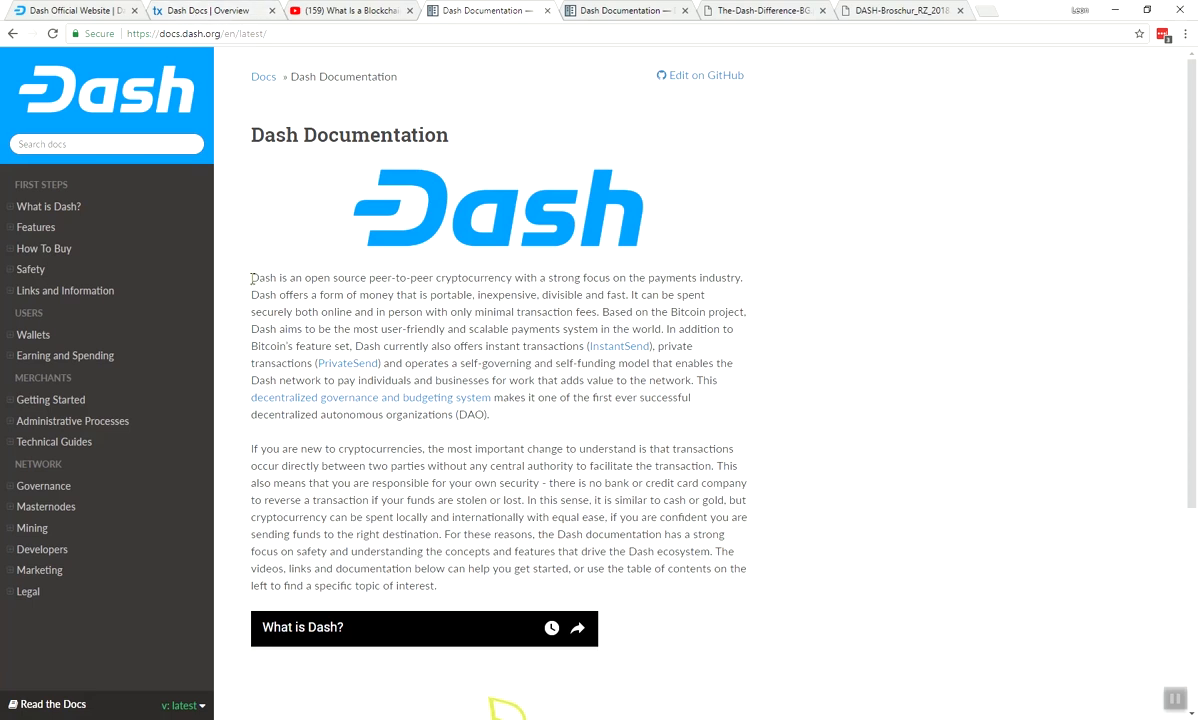
click(204, 12)
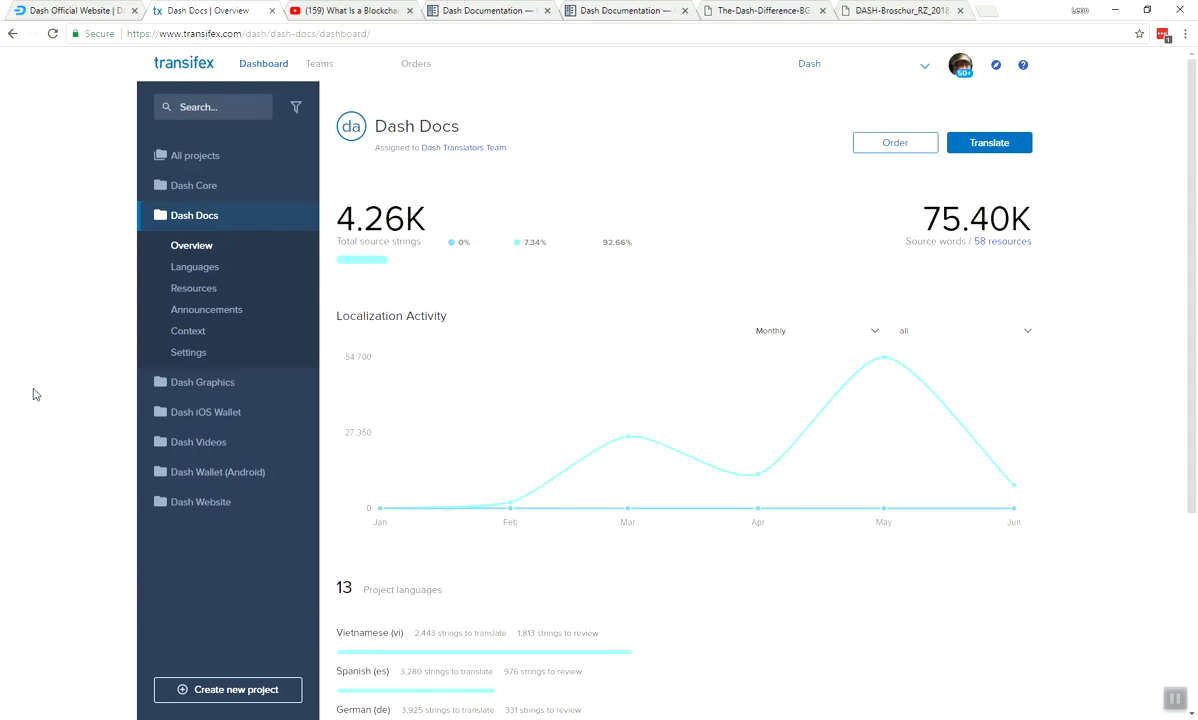
Open the Dash Graphics project and look through The-Dash-Difference-BG.pdf and DASH-Broschur_RZ_2018.pdf
click(213, 390)
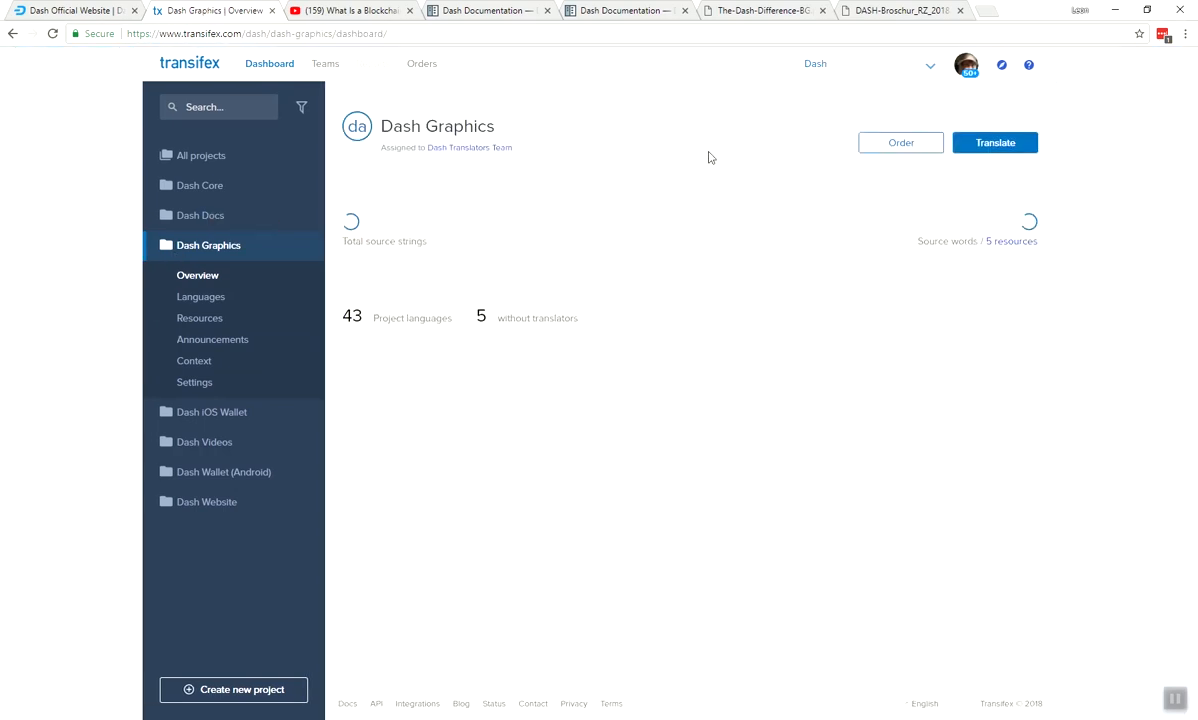
click(750, 12)
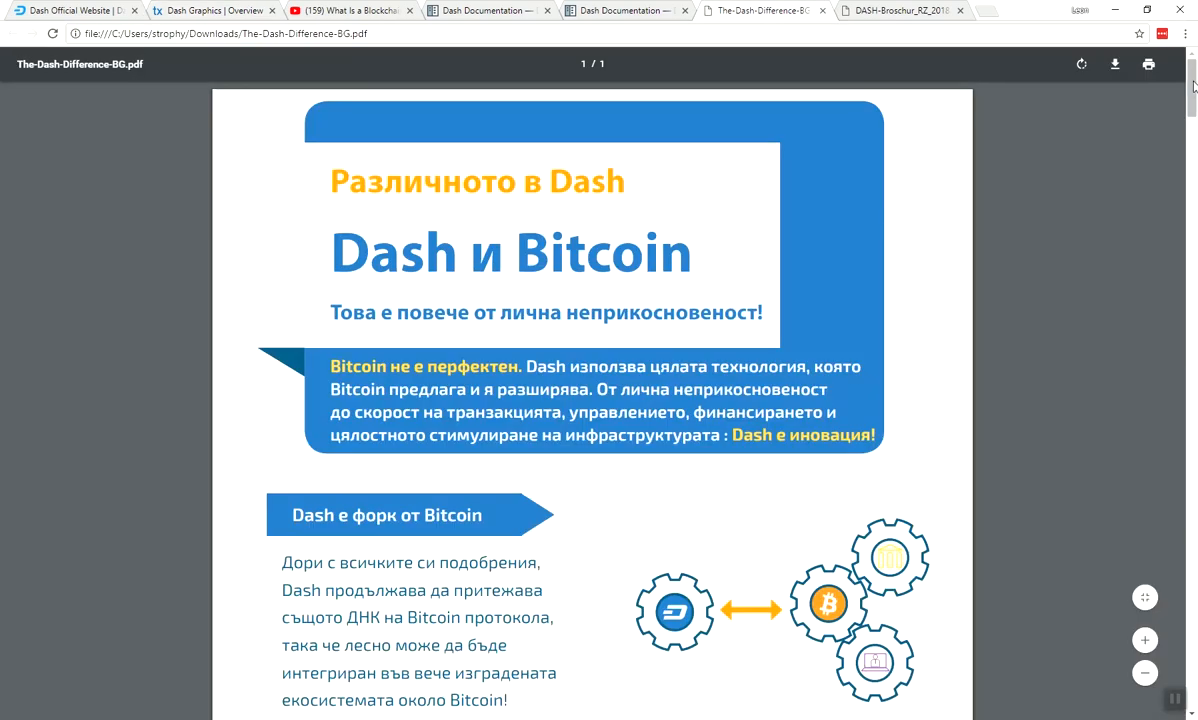
drag(1193, 87, 1195, 188)
click(880, 11)
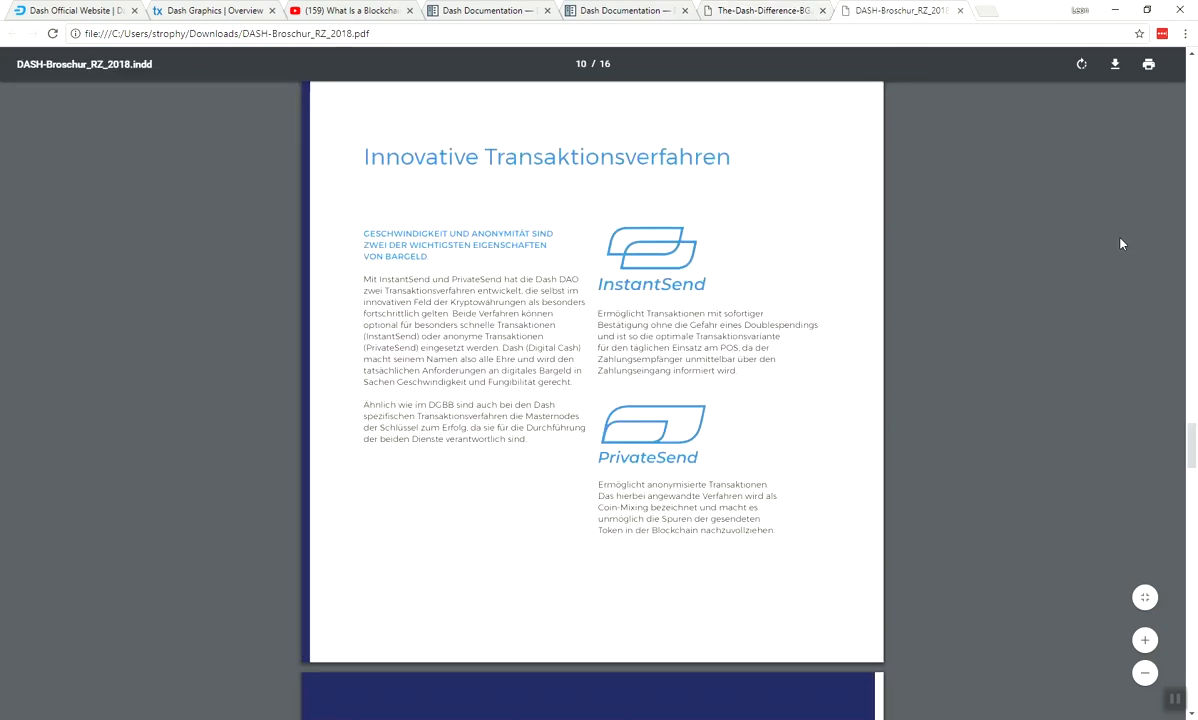
drag(1193, 450, 1196, 366)
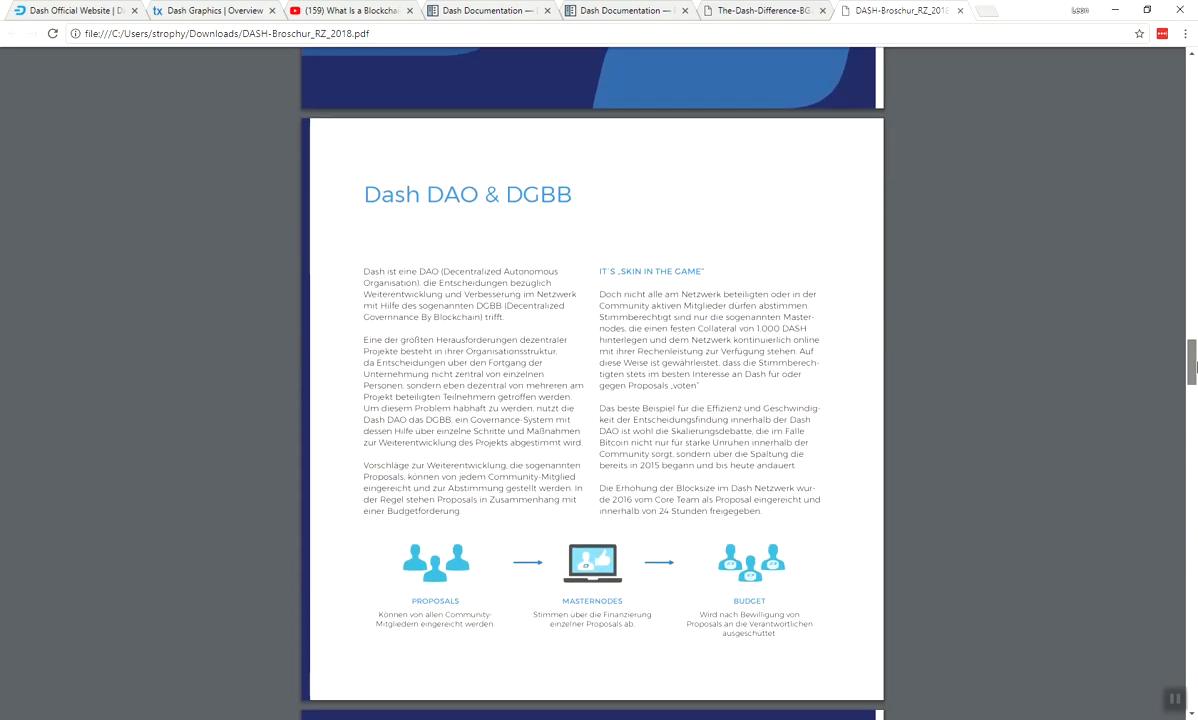
drag(1193, 366, 1196, 328)
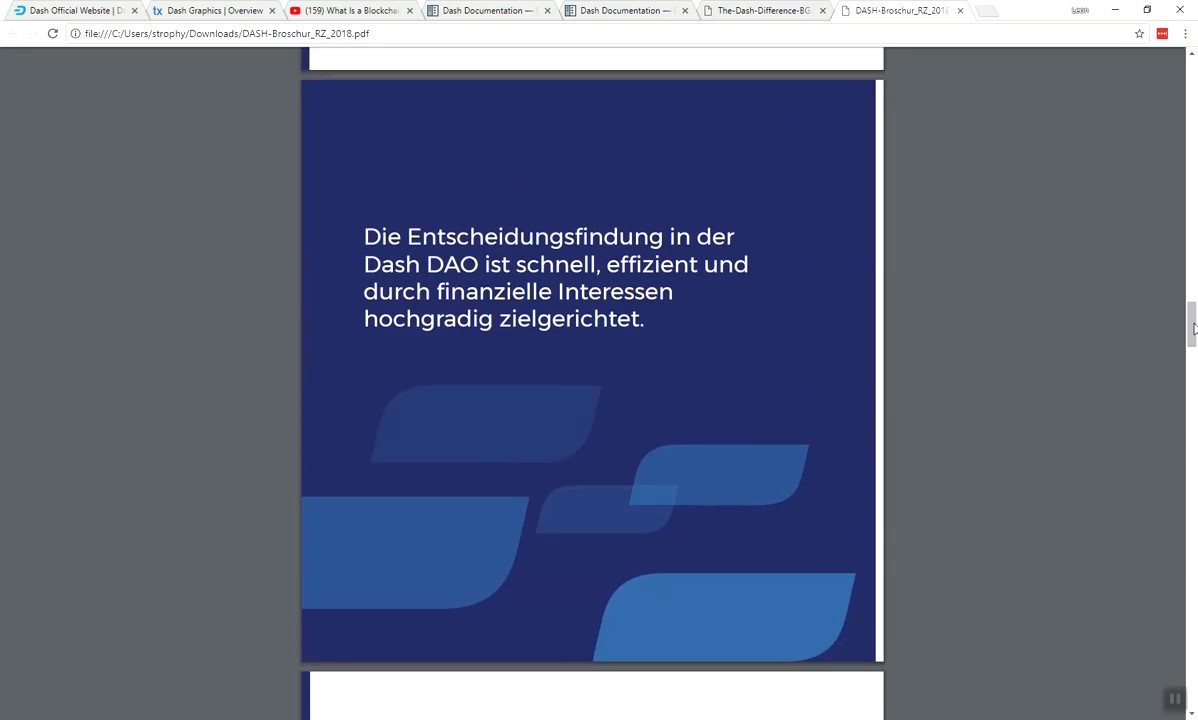
click(180, 11)
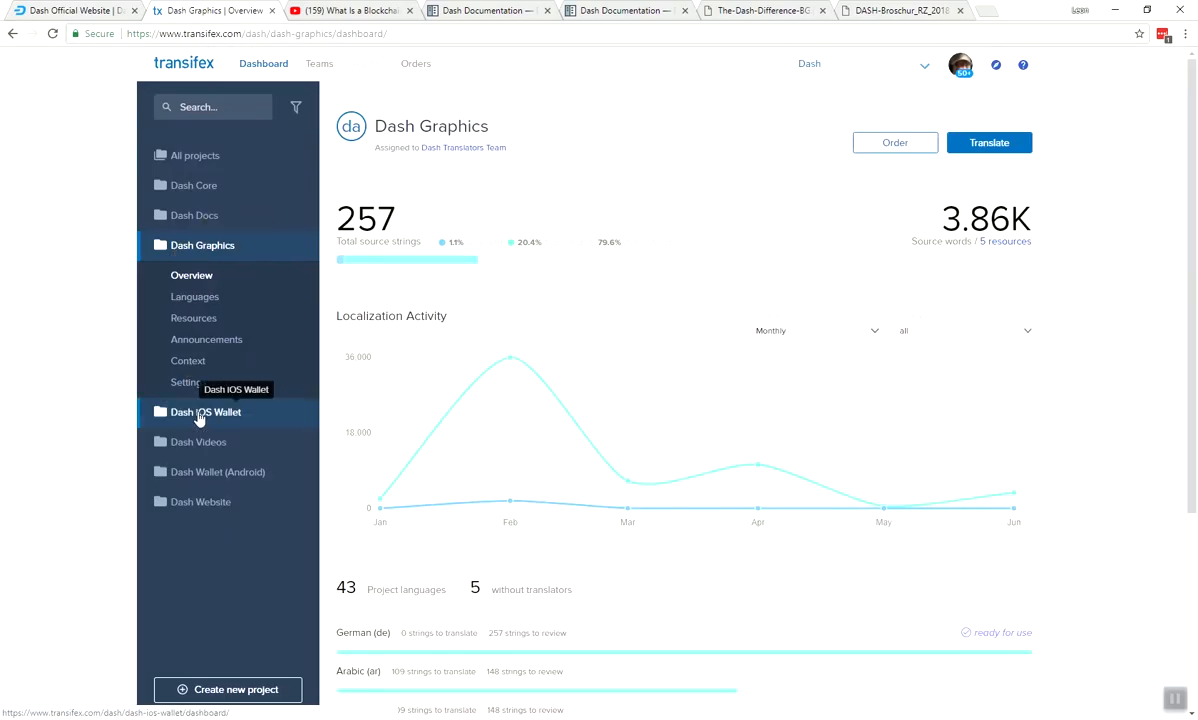
View the overviews of the Dash iOS Wallet and Dash Wallet (Android) projects
click(199, 413)
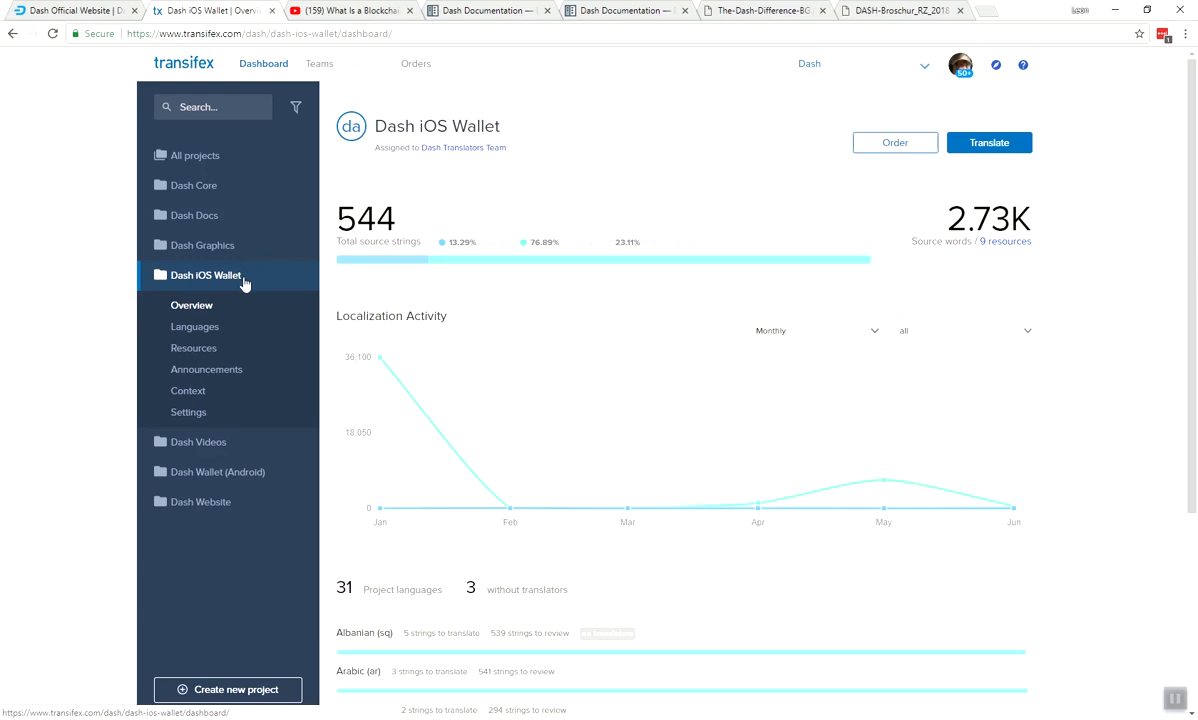
click(225, 472)
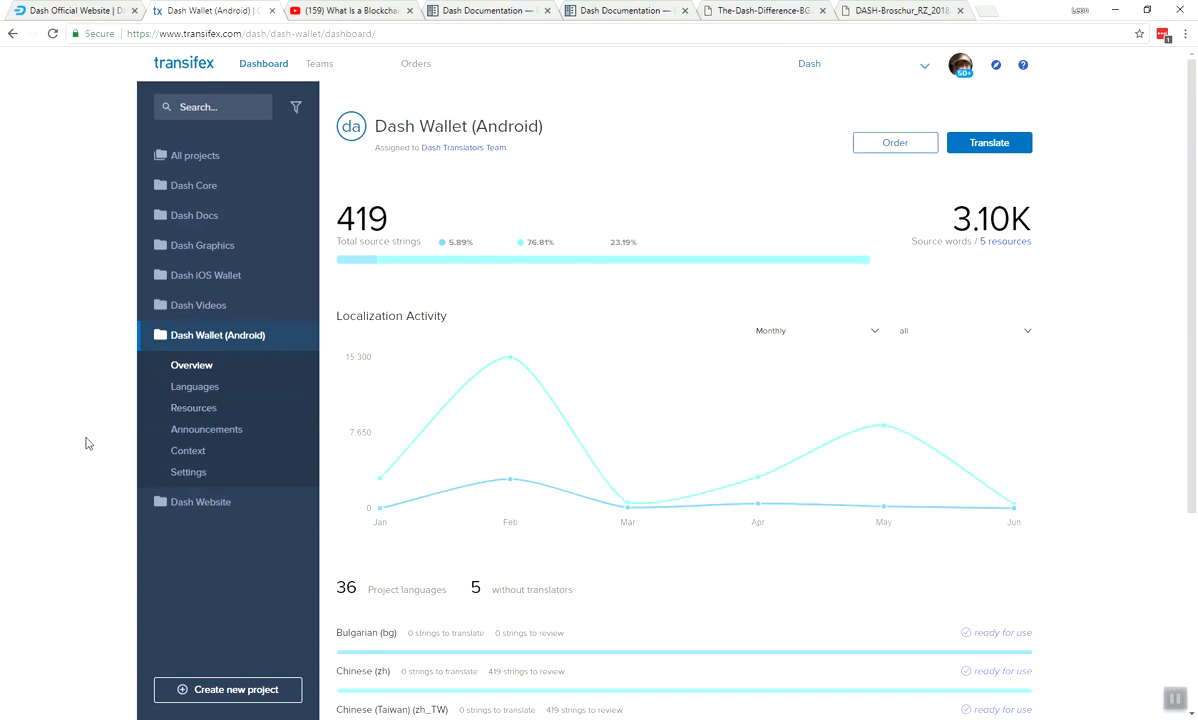
Examine the Dash Website project's overview and resources alongside the content of the dash.org homepage
click(226, 502)
click(60, 11)
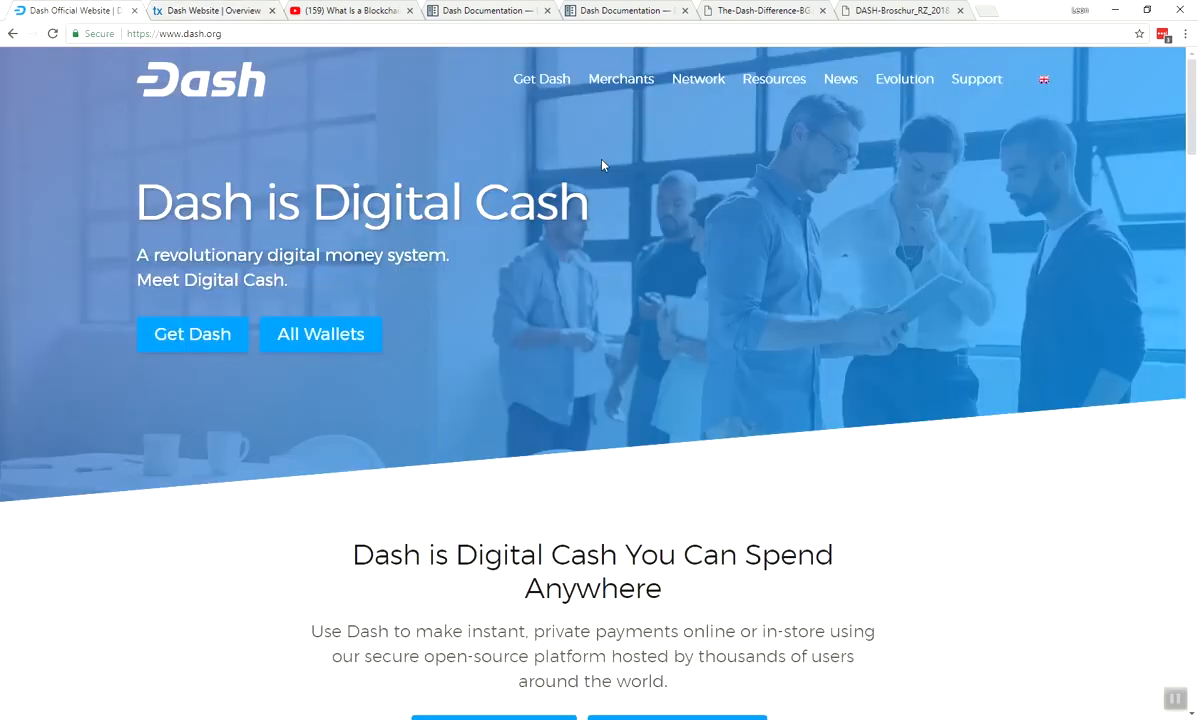
scroll(583, 428, down, 3)
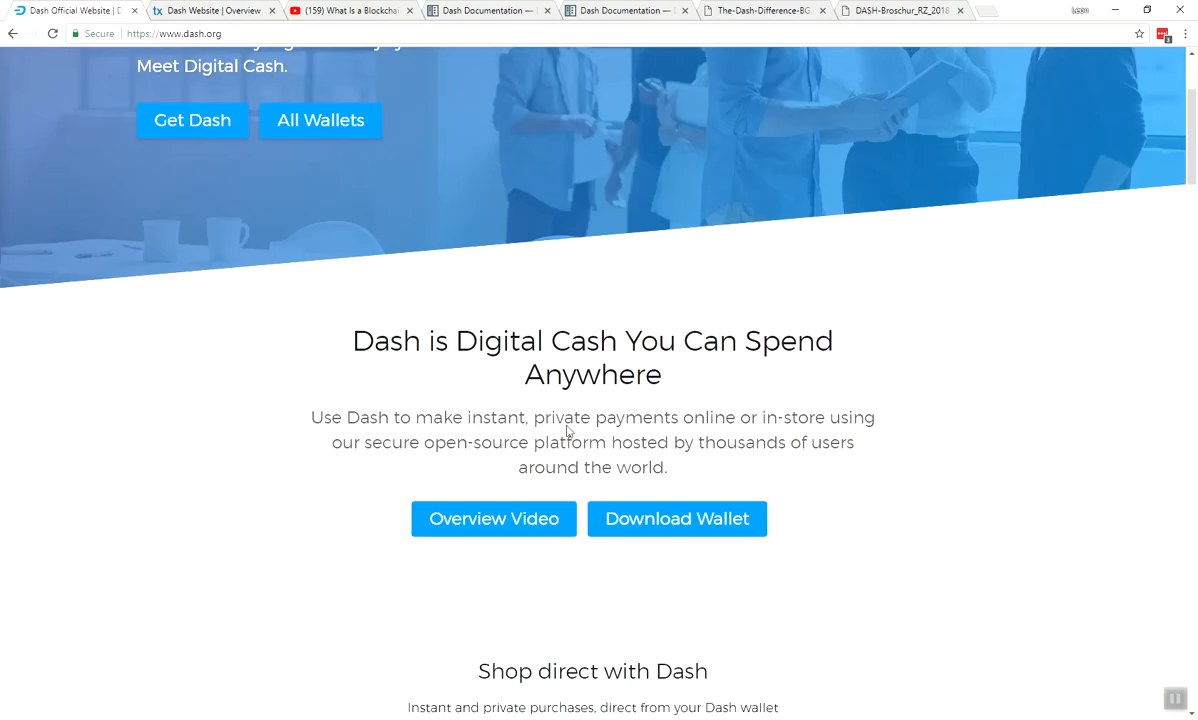
scroll(447, 560, down, 3)
scroll(476, 484, down, 5)
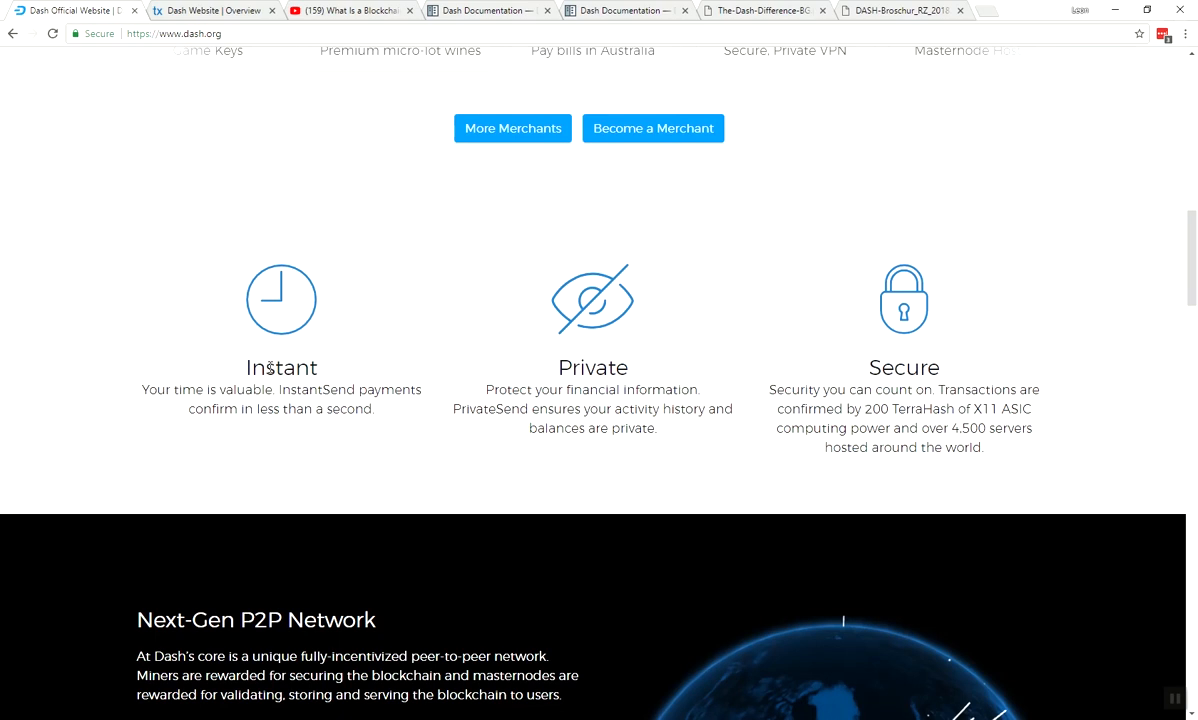
click(203, 14)
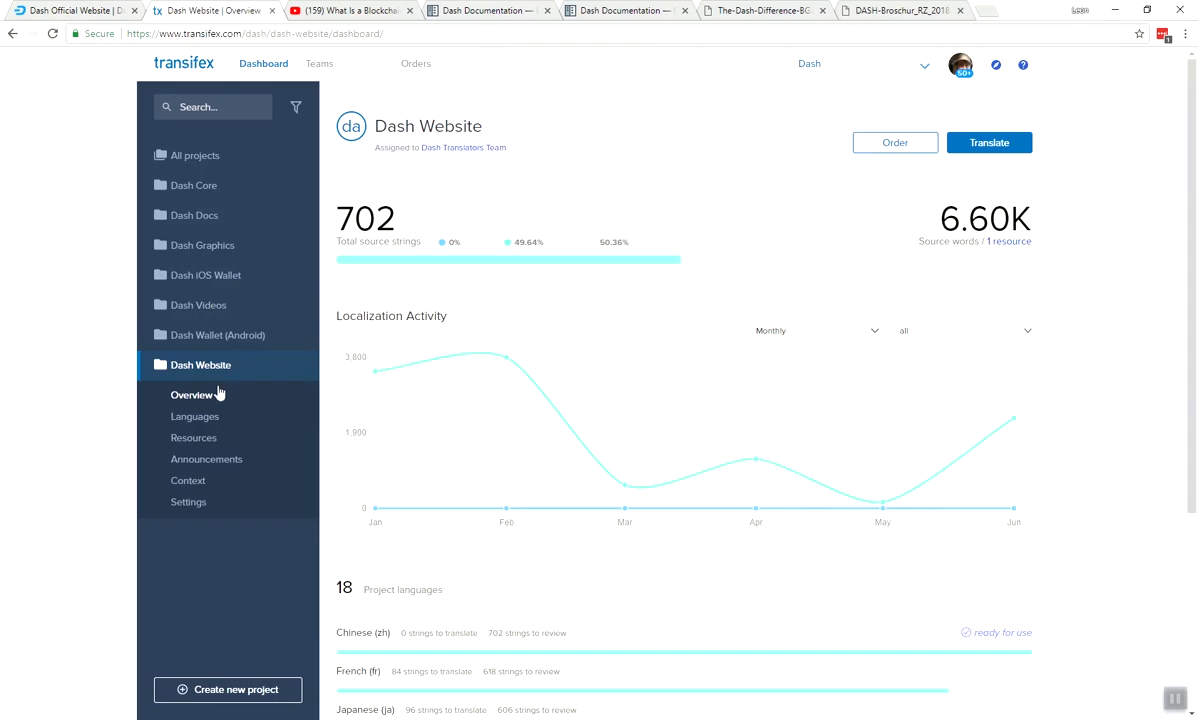
click(194, 440)
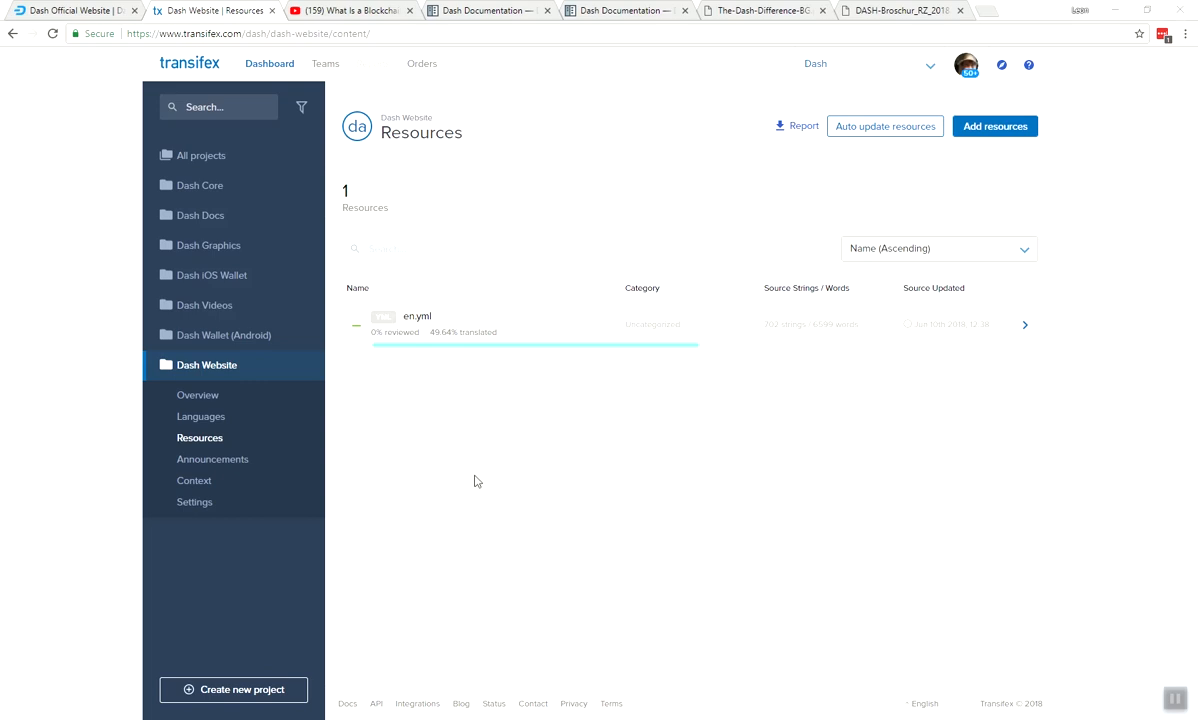
Open the Dash Videos project and look through its list of subtitle resources
click(225, 302)
click(150, 377)
click(191, 383)
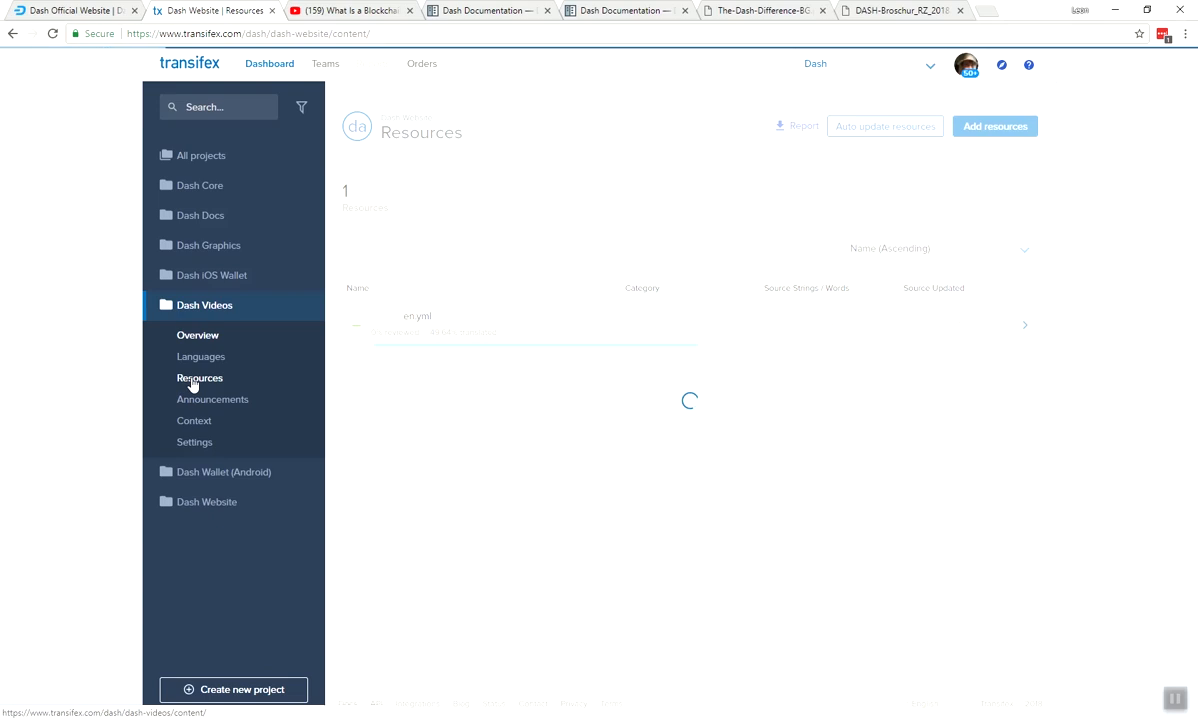
click(195, 381)
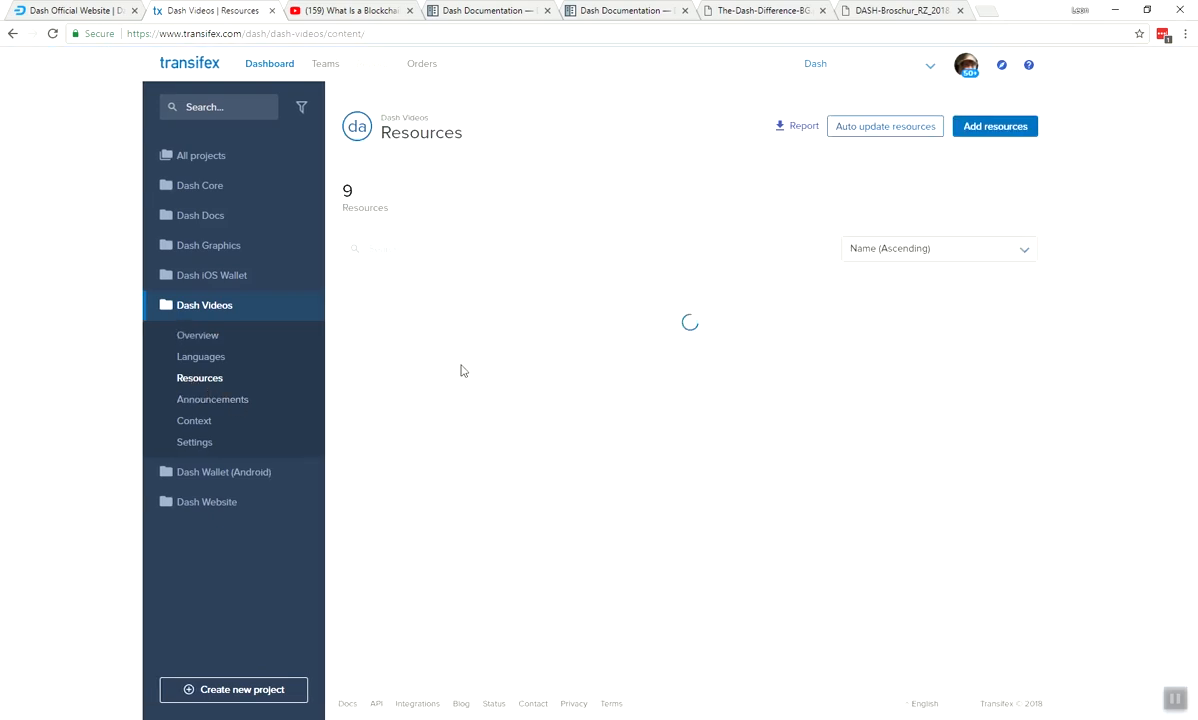
scroll(534, 422, down, 2)
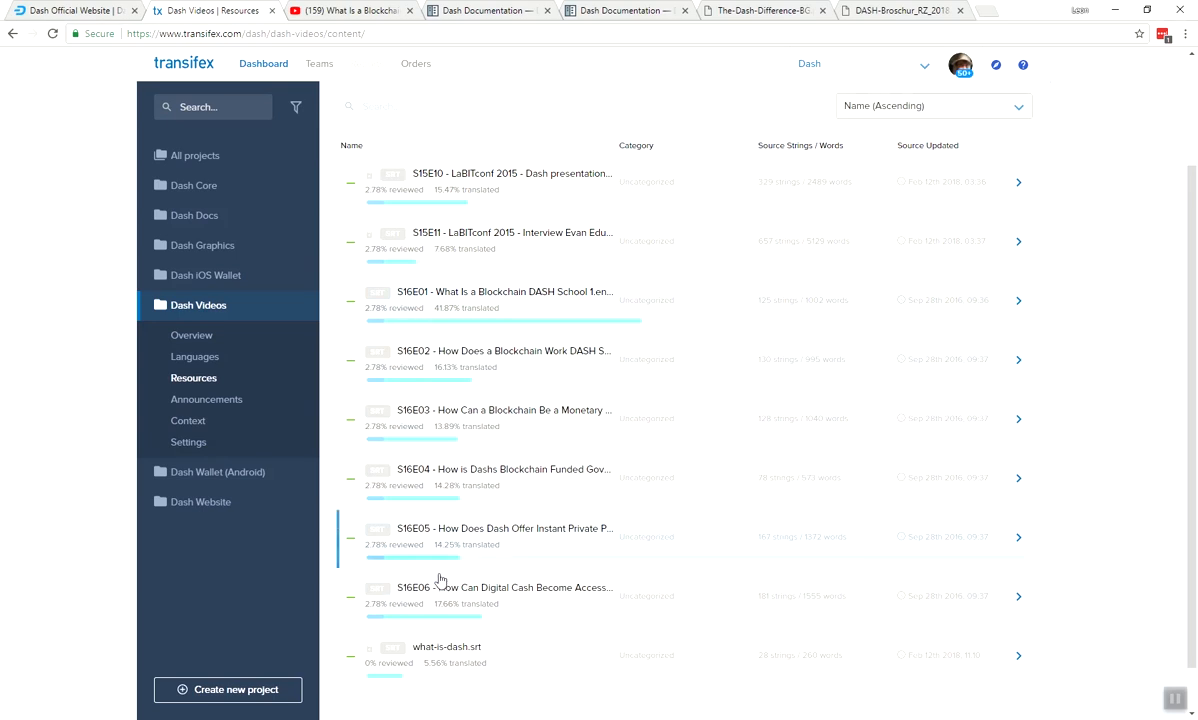
Switch to the DASH School video on YouTube and preview its subtitles in Arabic, Dutch and Japanese
click(340, 12)
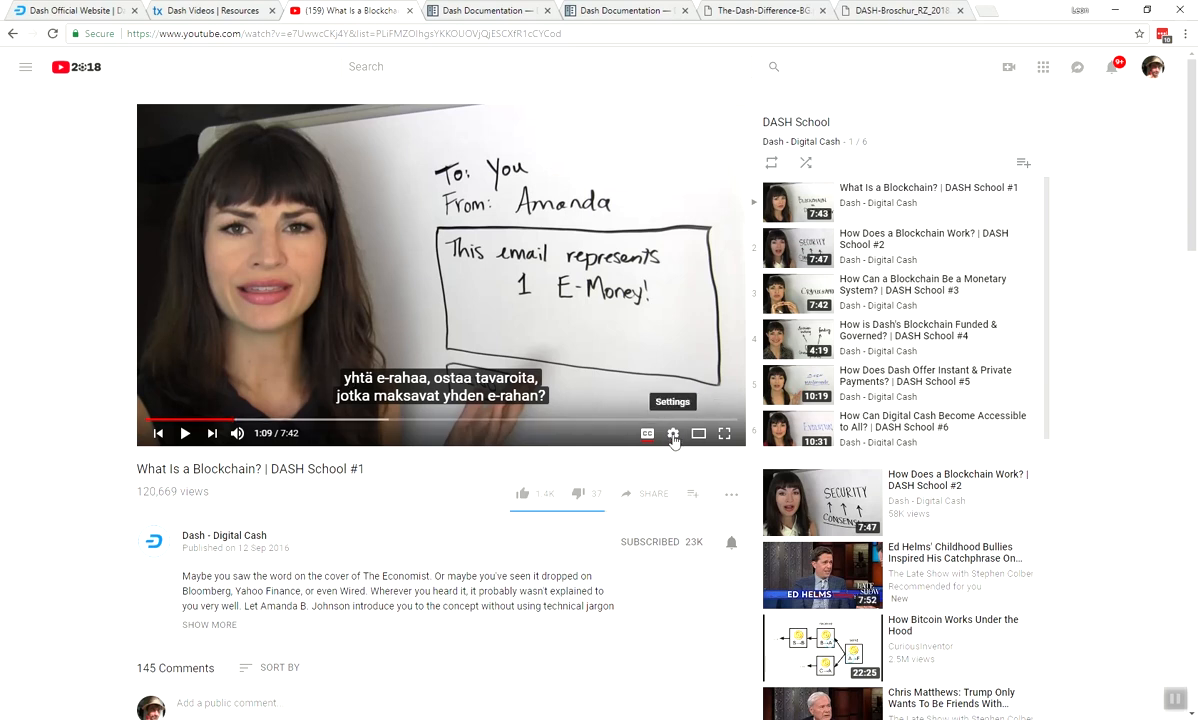
click(674, 436)
click(695, 376)
click(602, 250)
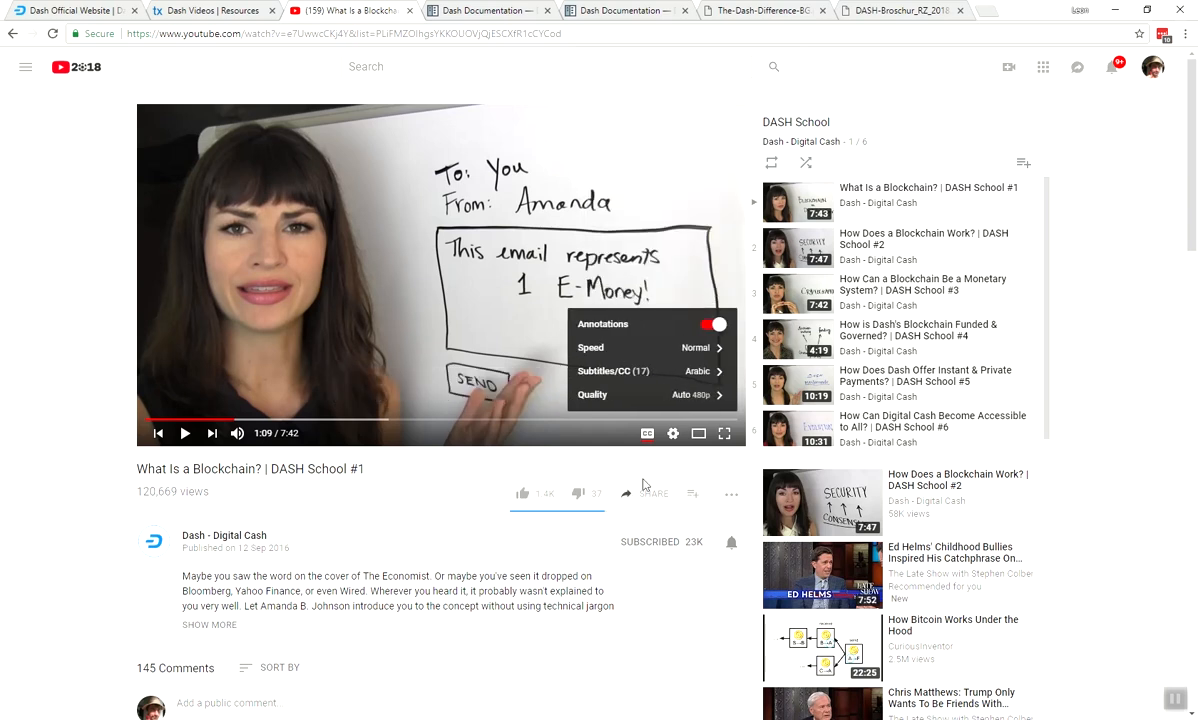
click(687, 372)
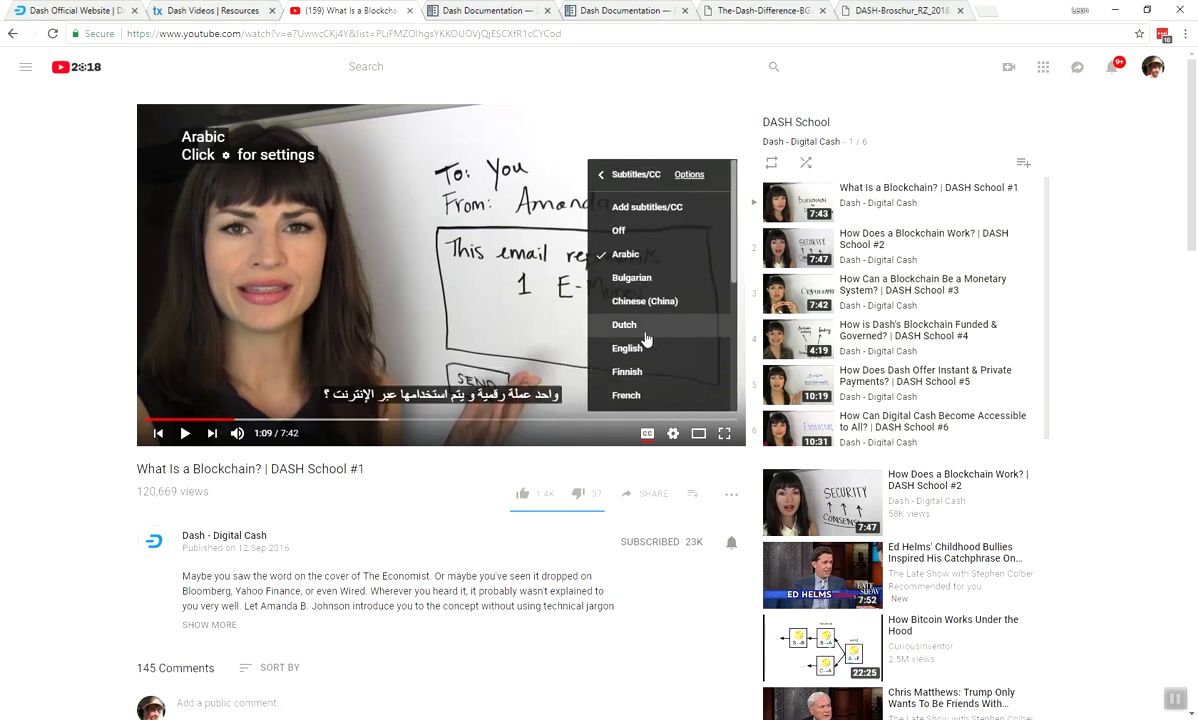
click(656, 329)
click(717, 375)
scroll(730, 290, down, 3)
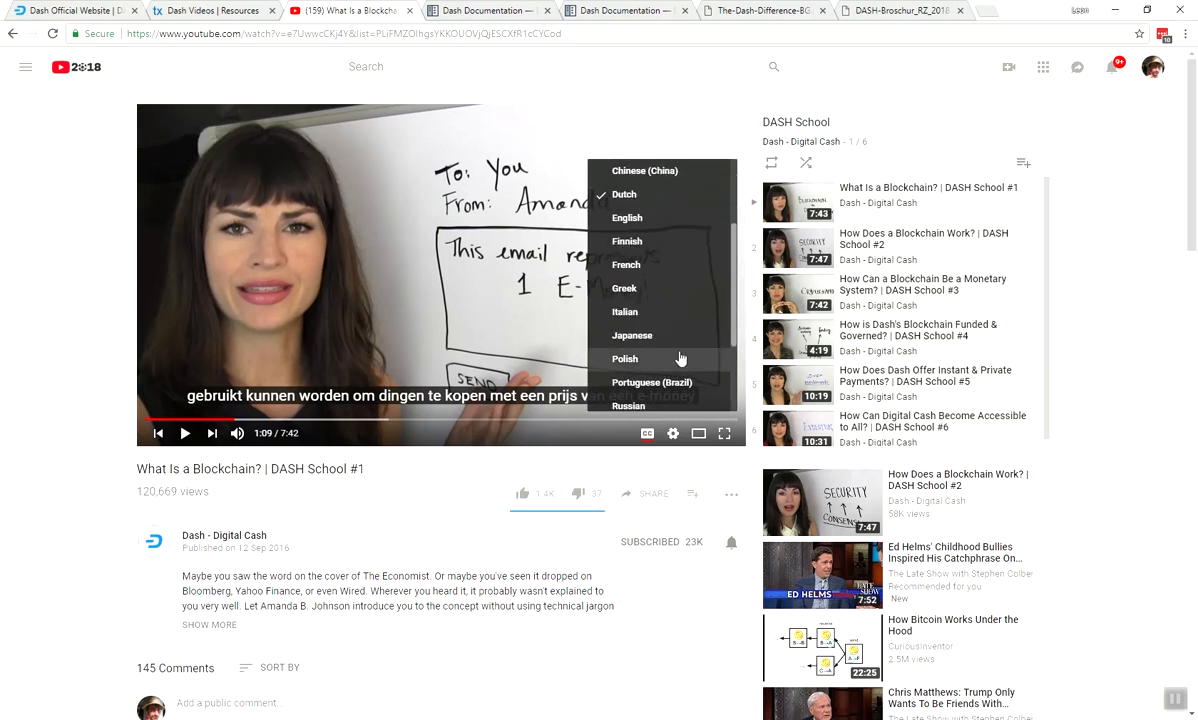
click(632, 337)
click(163, 257)
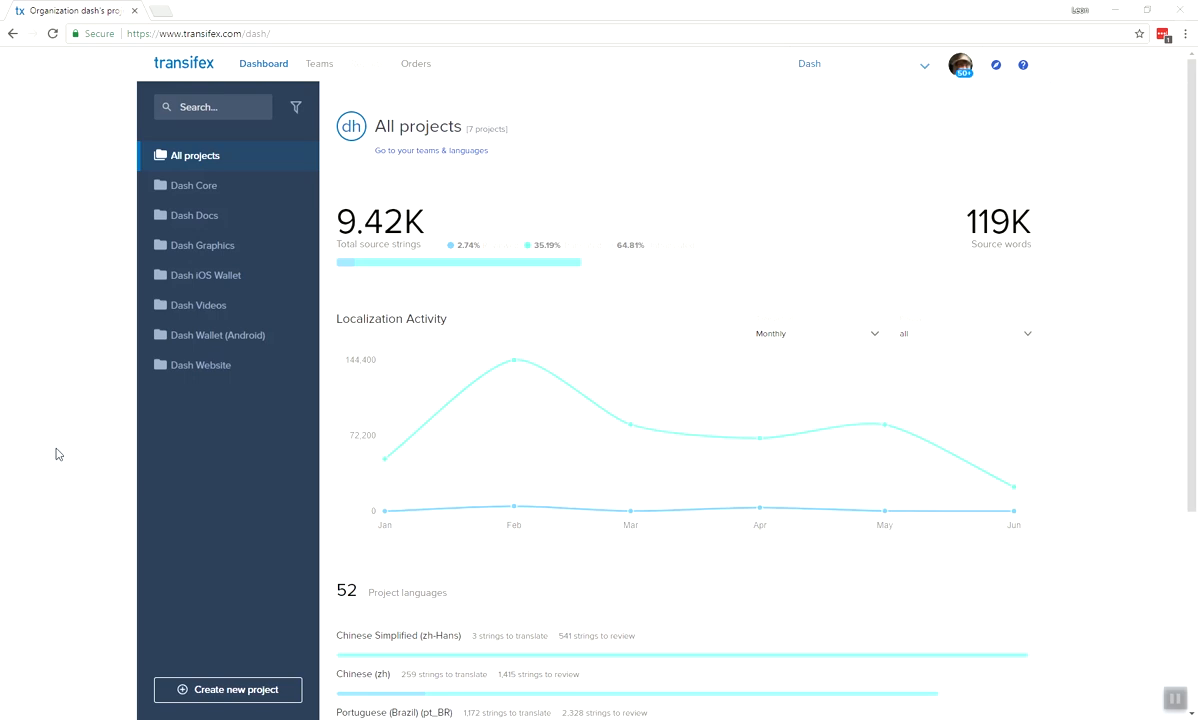
Open the dash_en.ts resource of the Dash Core project on Transifex
click(199, 188)
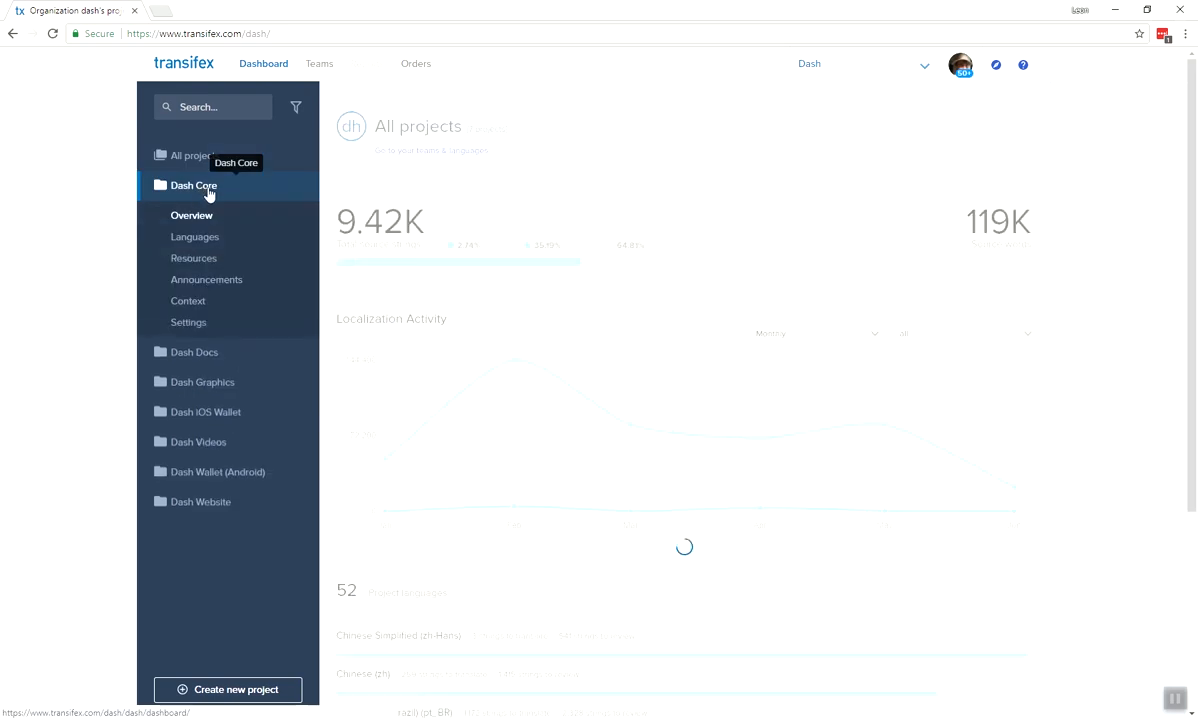
click(188, 260)
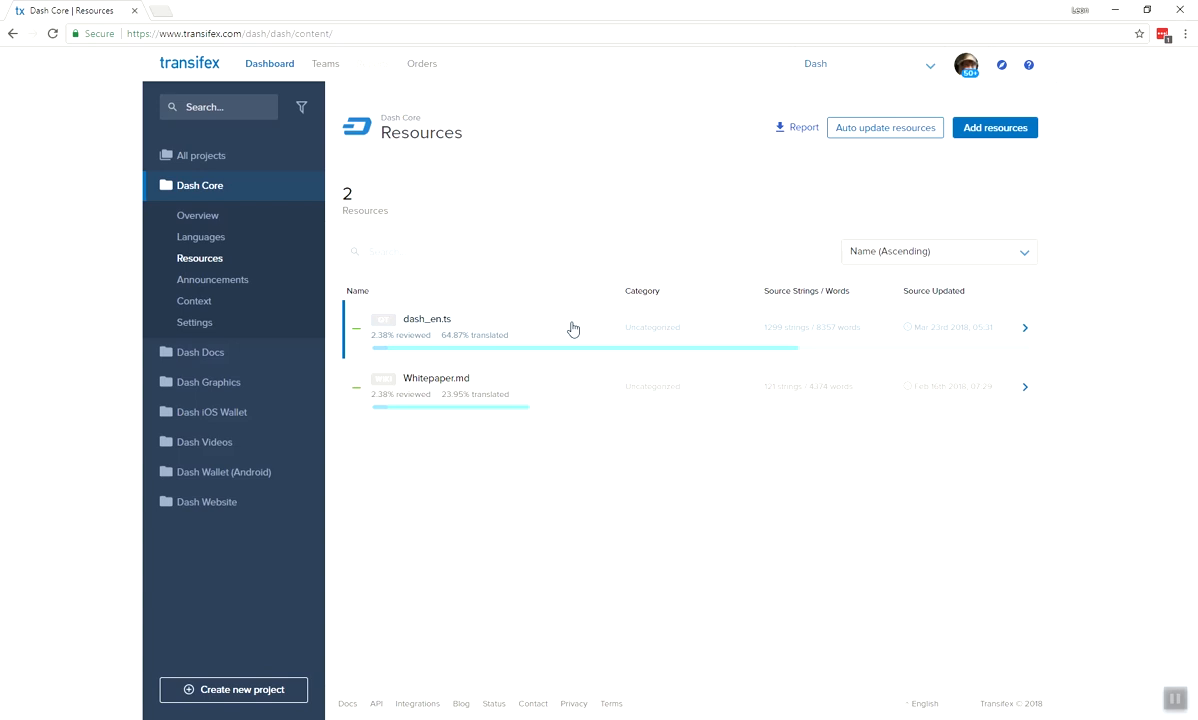
click(573, 328)
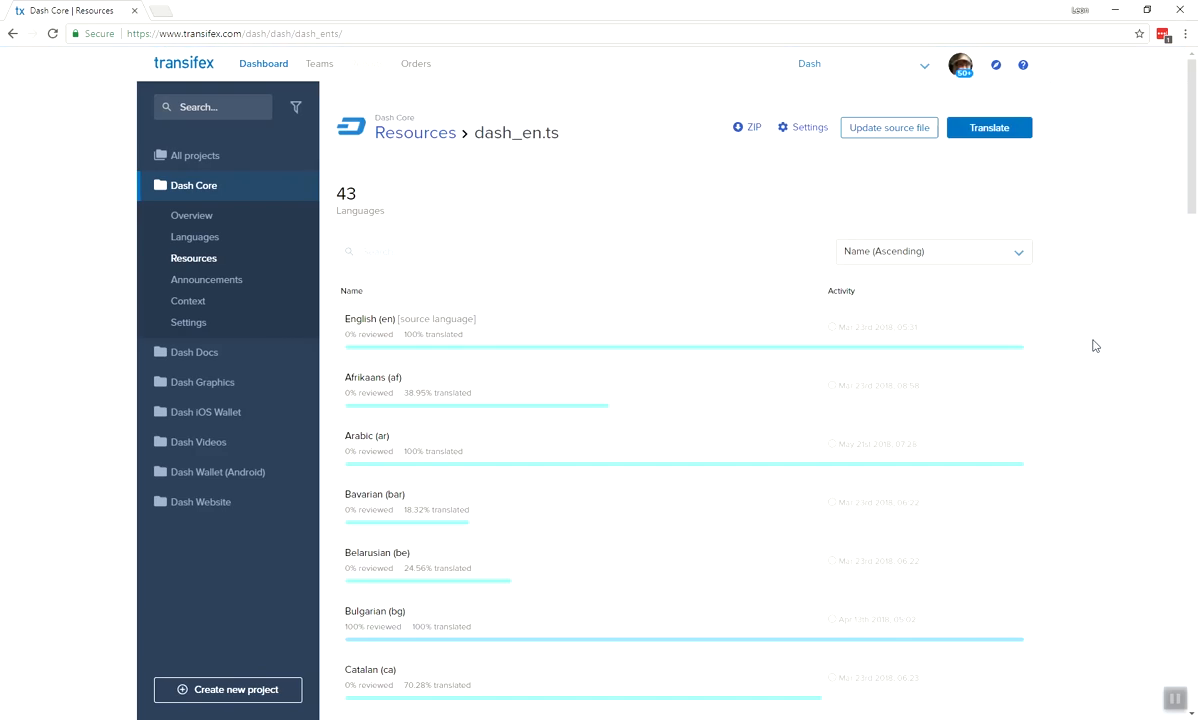
Find German among the resource's languages and open its translation in the editor
click(649, 254)
text(germa)
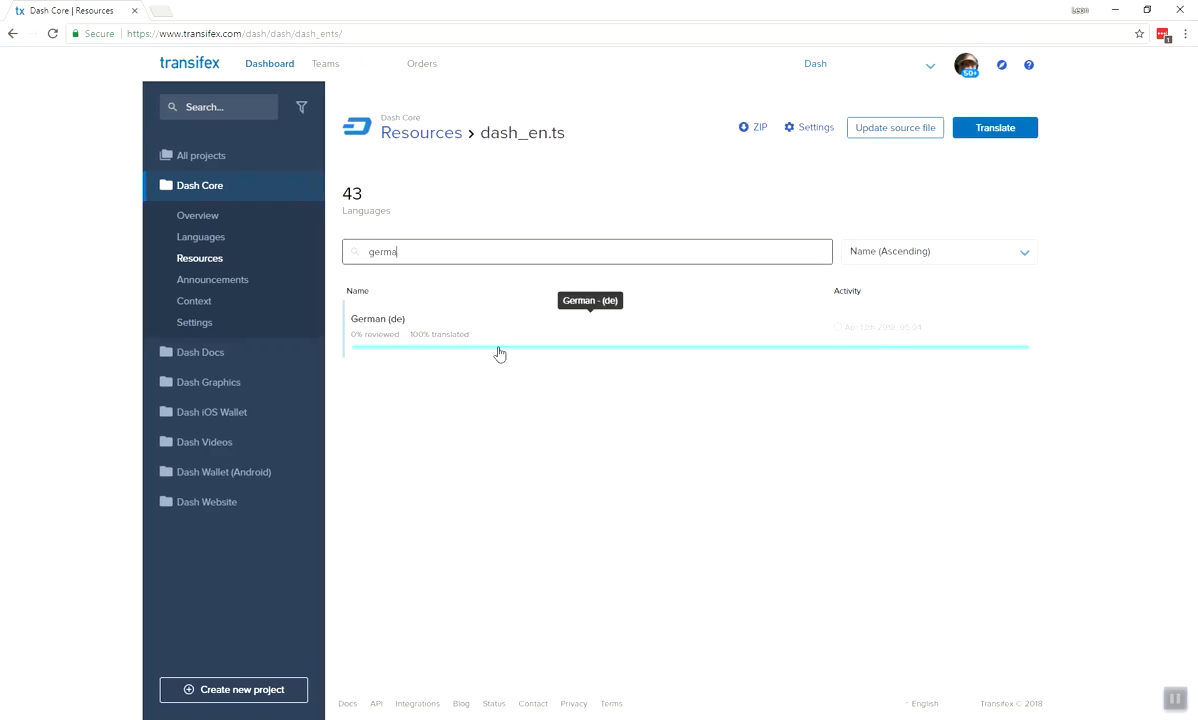
click(561, 344)
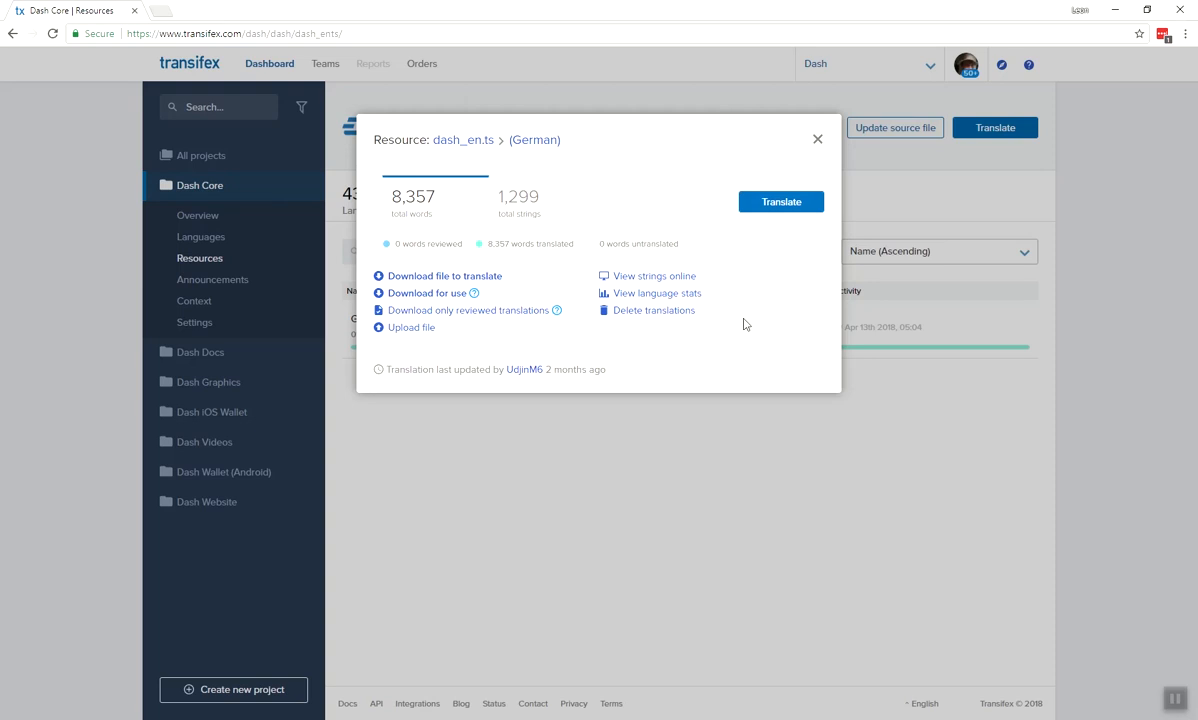
click(780, 203)
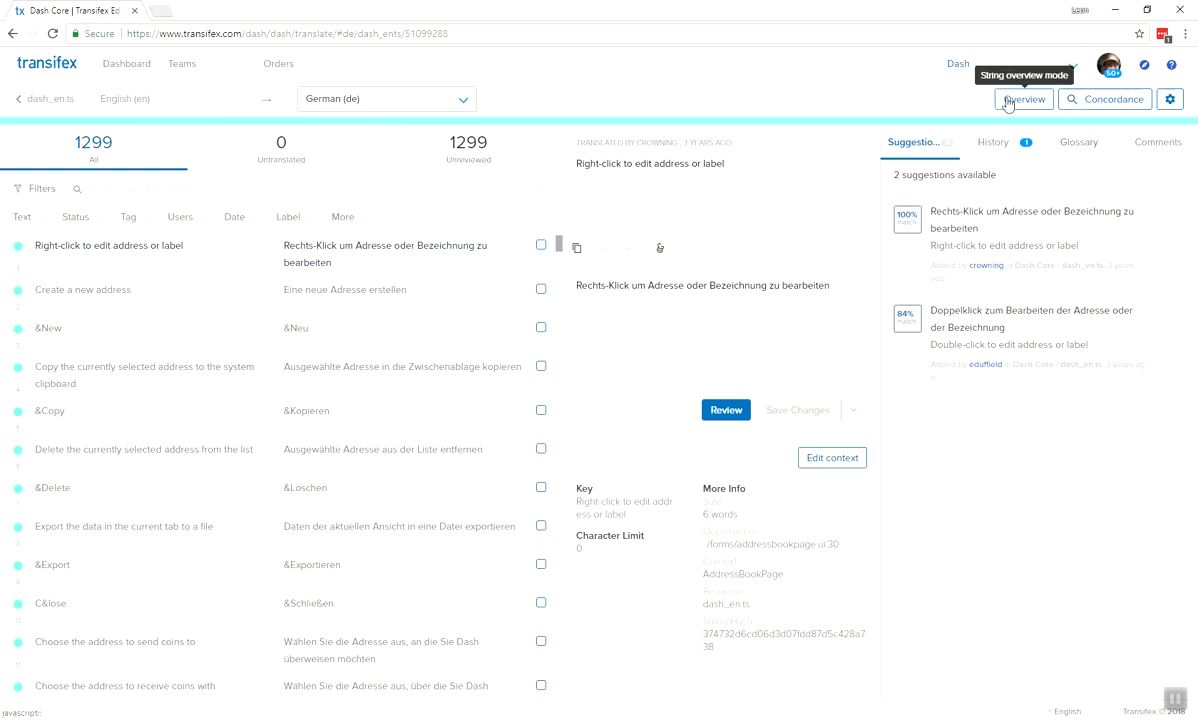
Run a concordance search for "clipboard", look through the matching translations and close the search
click(1122, 105)
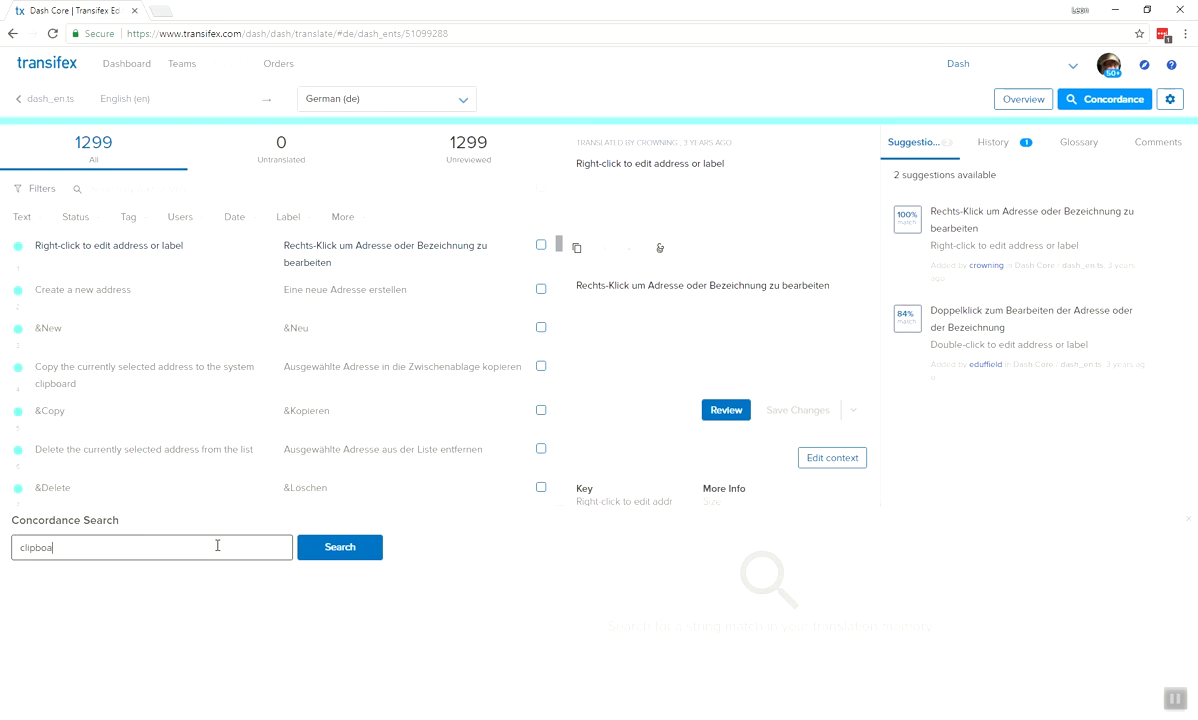
click(305, 549)
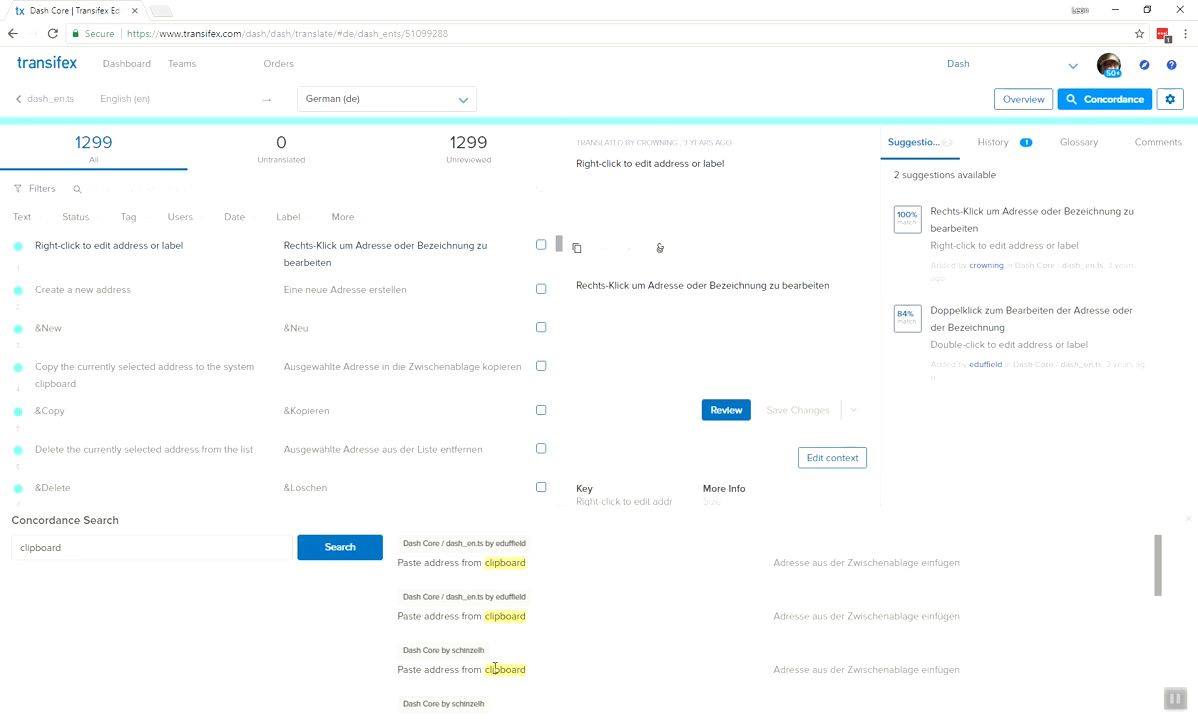
double_click(864, 565)
drag(1158, 572, 1155, 623)
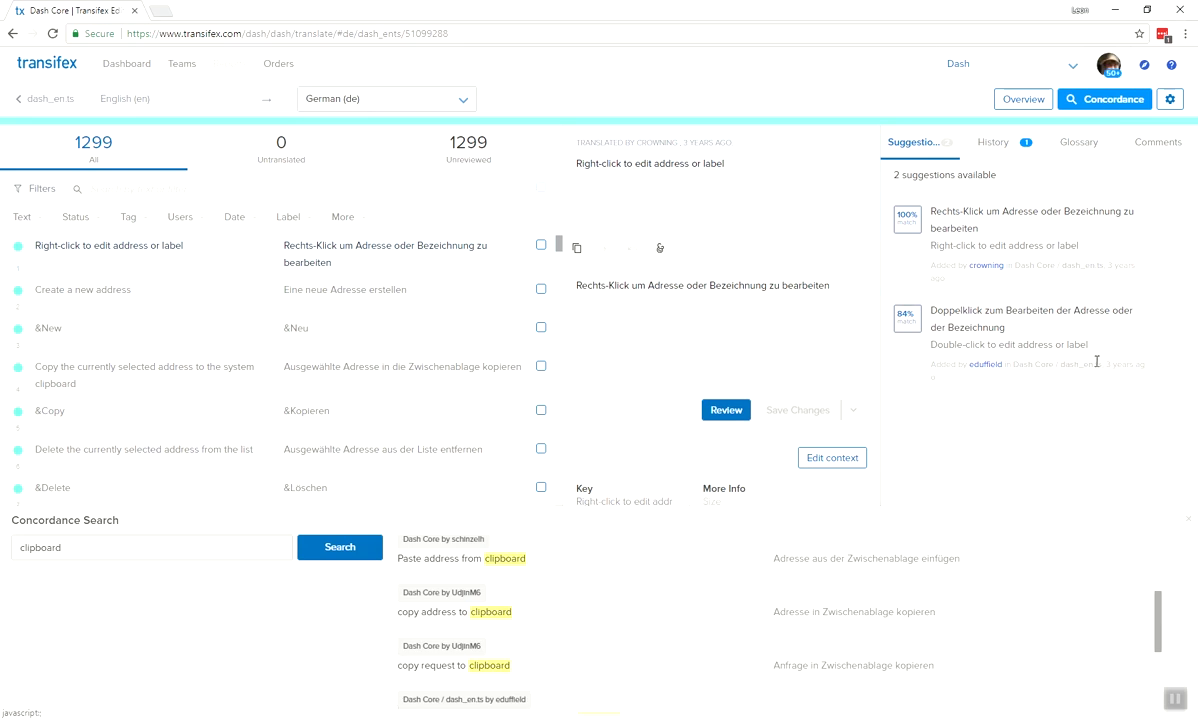
click(1189, 527)
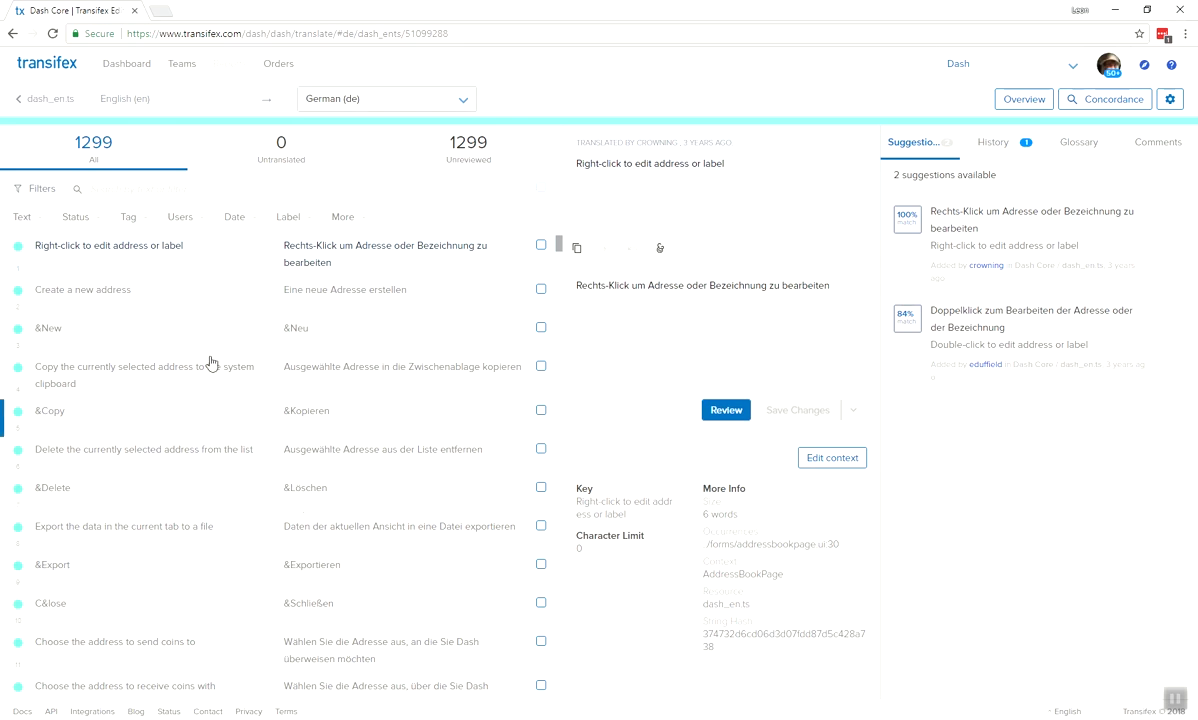
Search the source strings for "master" and clear the search again
click(130, 190)
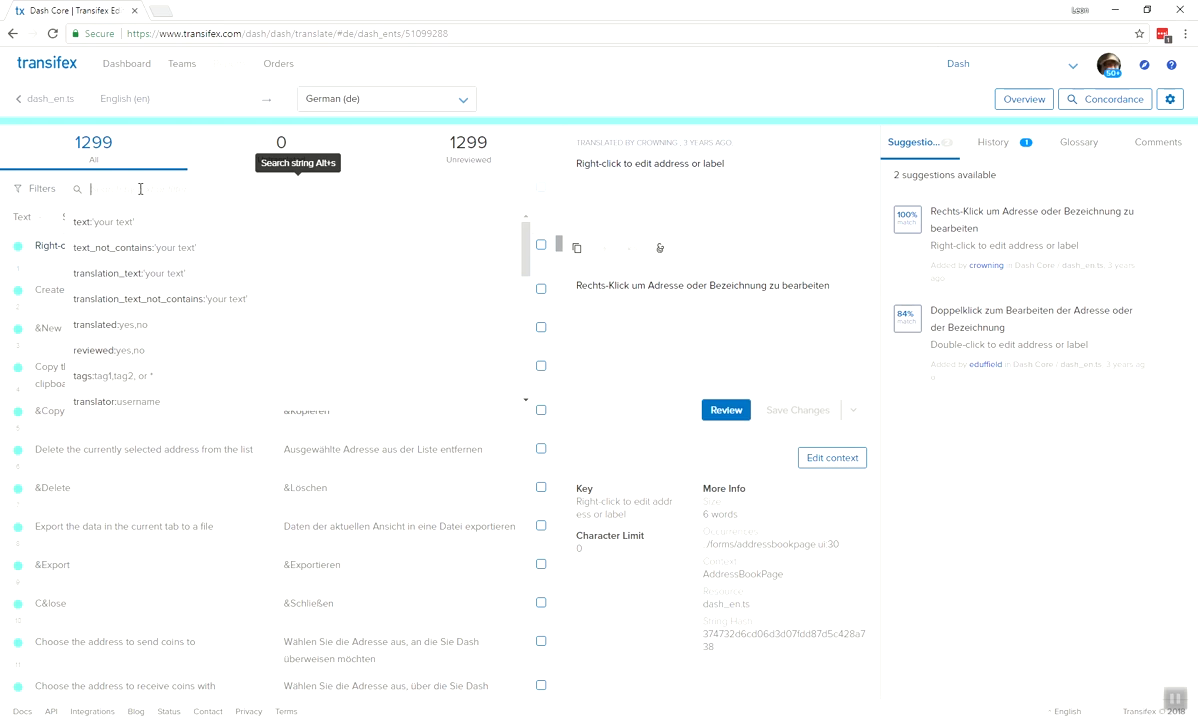
text(master)
key(BackSpace)
key(BackSpace)
key(BackSpace)
key(BackSpace)
click(557, 217)
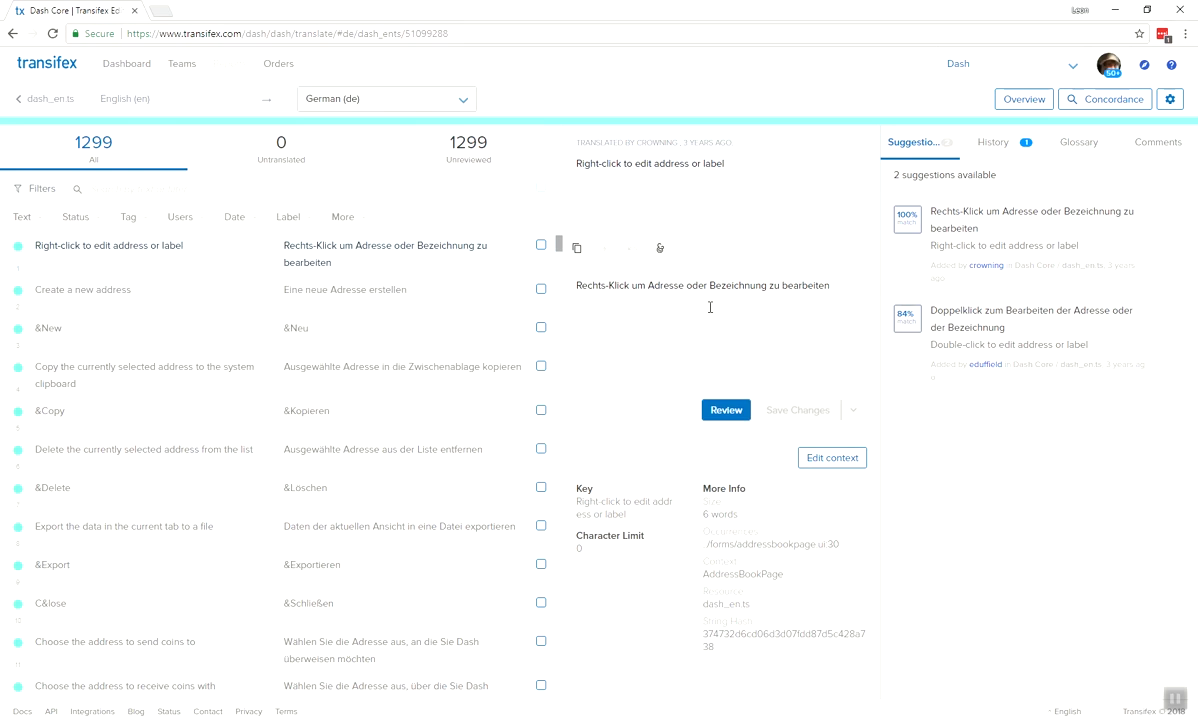
Open the &New string, erase its German translation and fill it with a copy of the source text
click(338, 332)
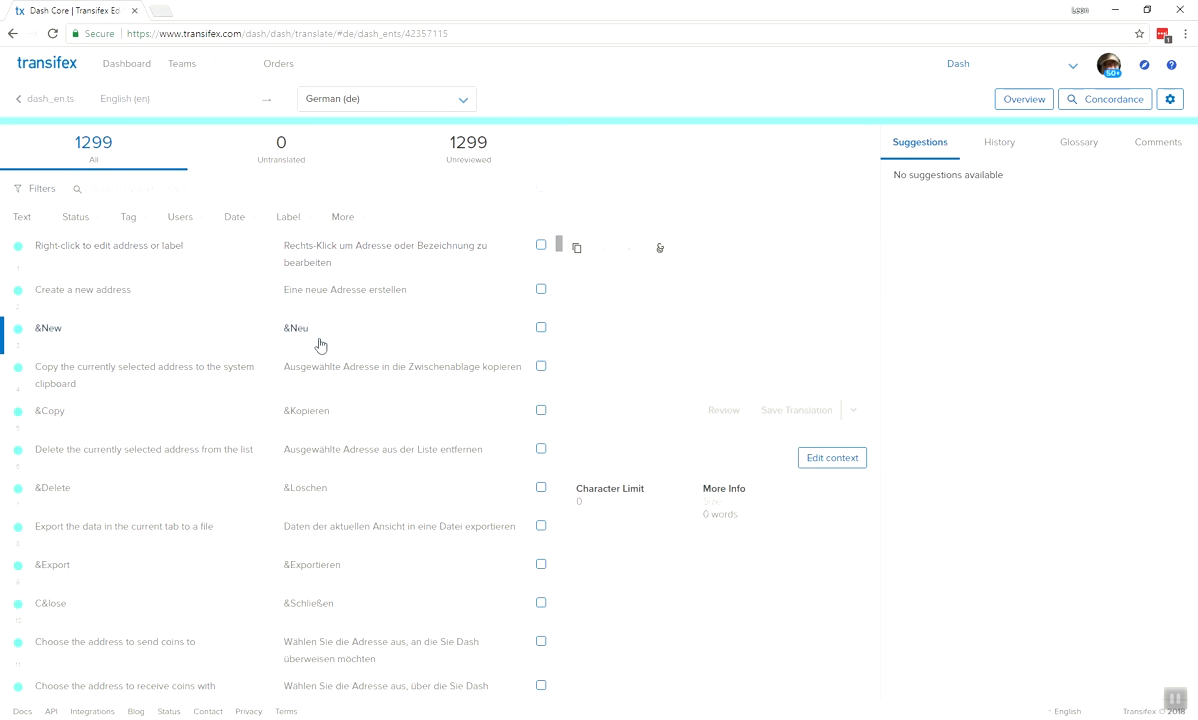
click(390, 332)
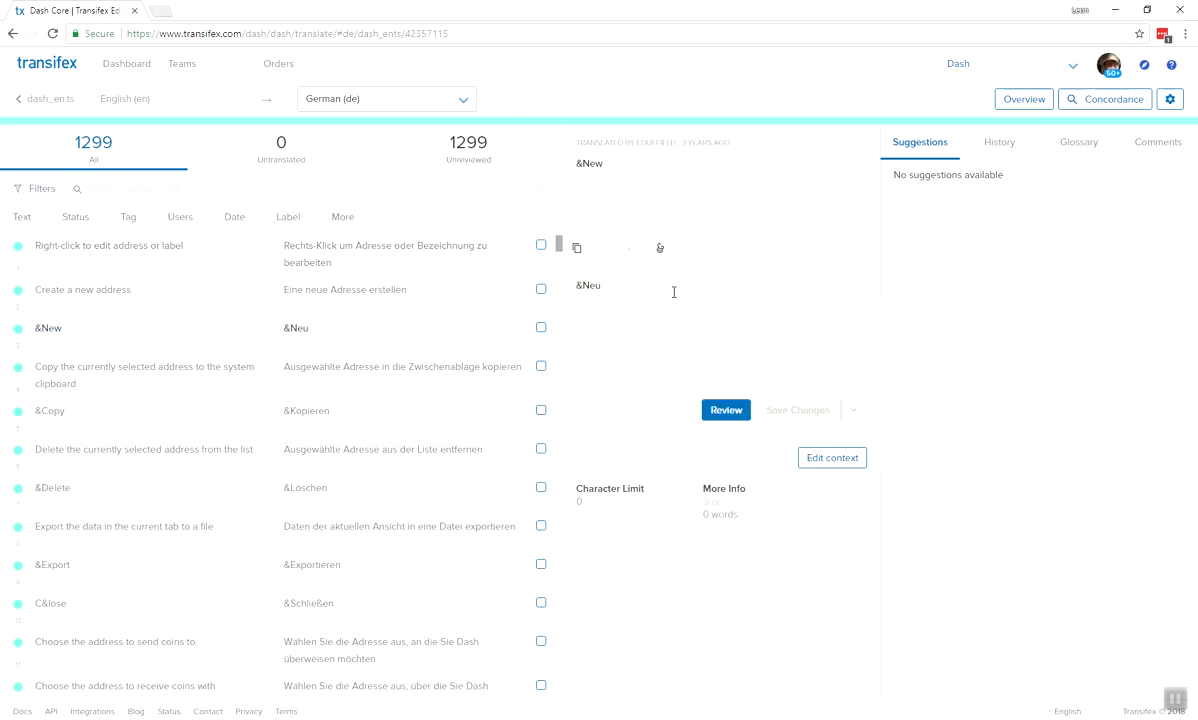
click(714, 300)
key(ctrl+a)
key(BackSpace)
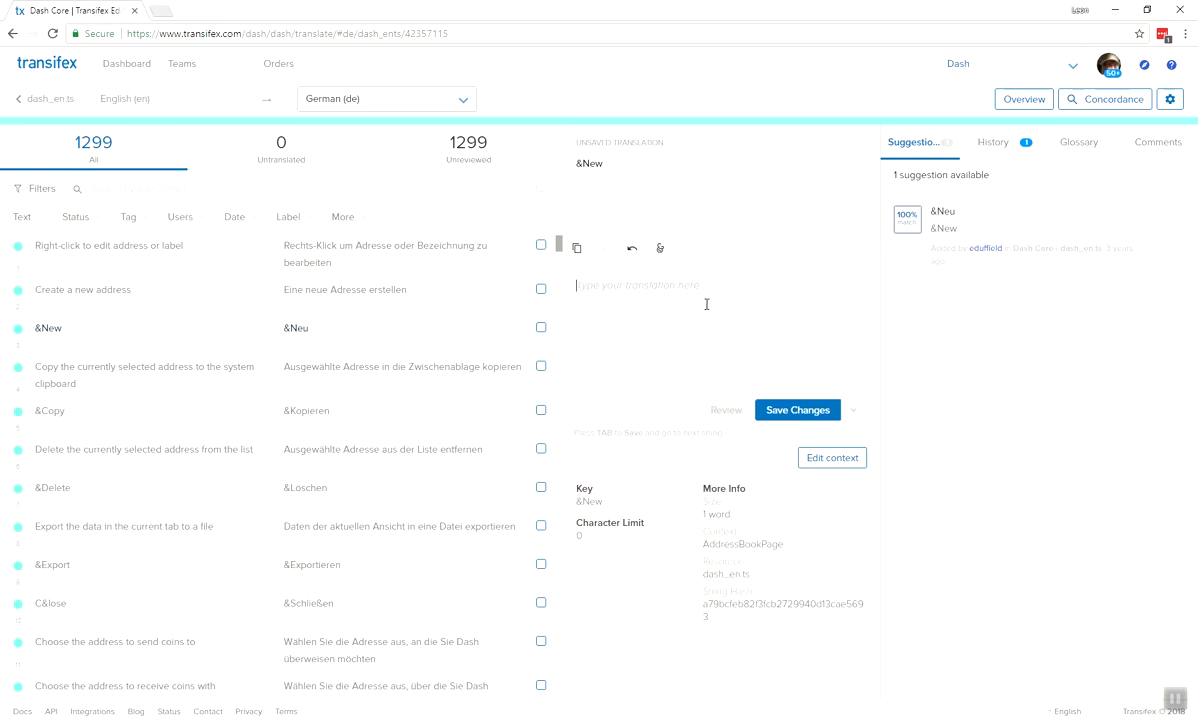
drag(576, 163, 614, 163)
click(636, 292)
click(578, 250)
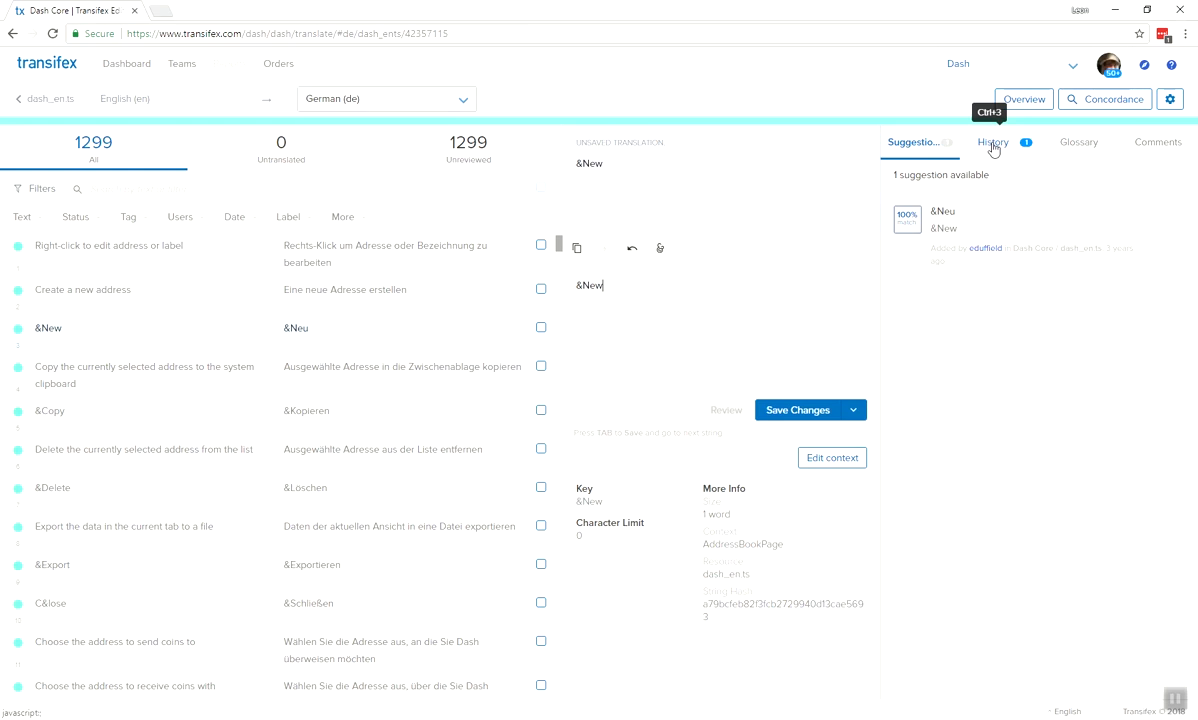
Examine the suggestion for "Export the data in the current tab to a file" and the translation history of the &New string
click(441, 527)
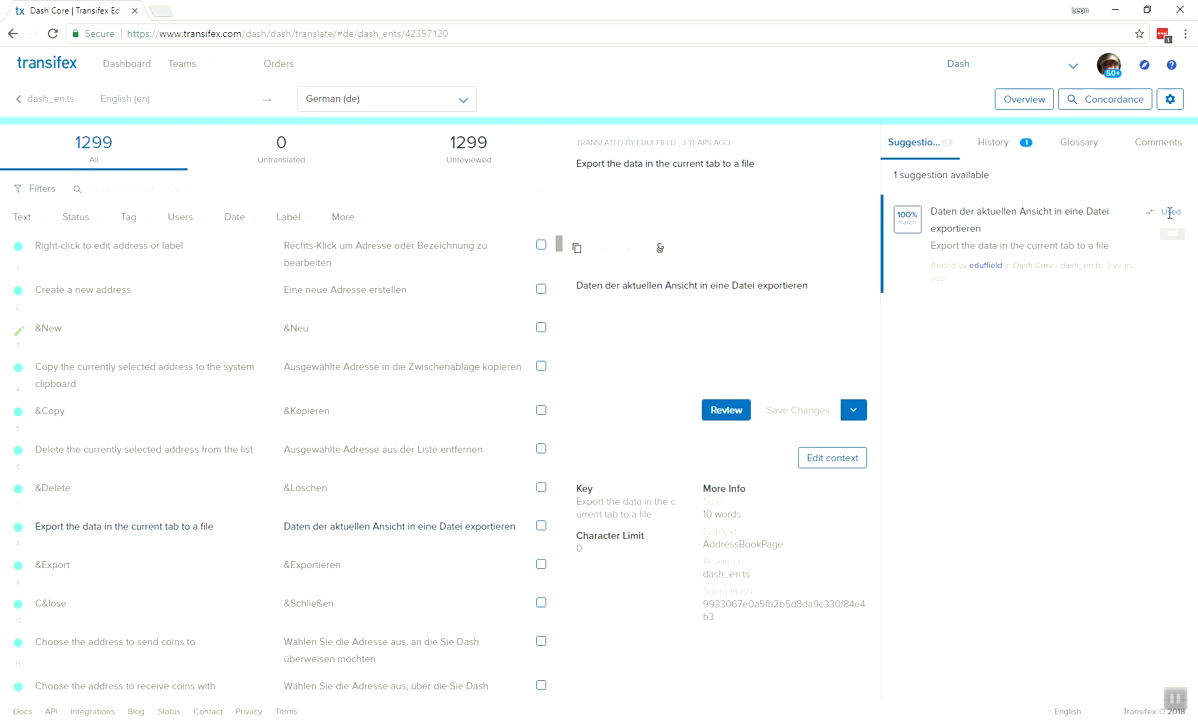
click(356, 332)
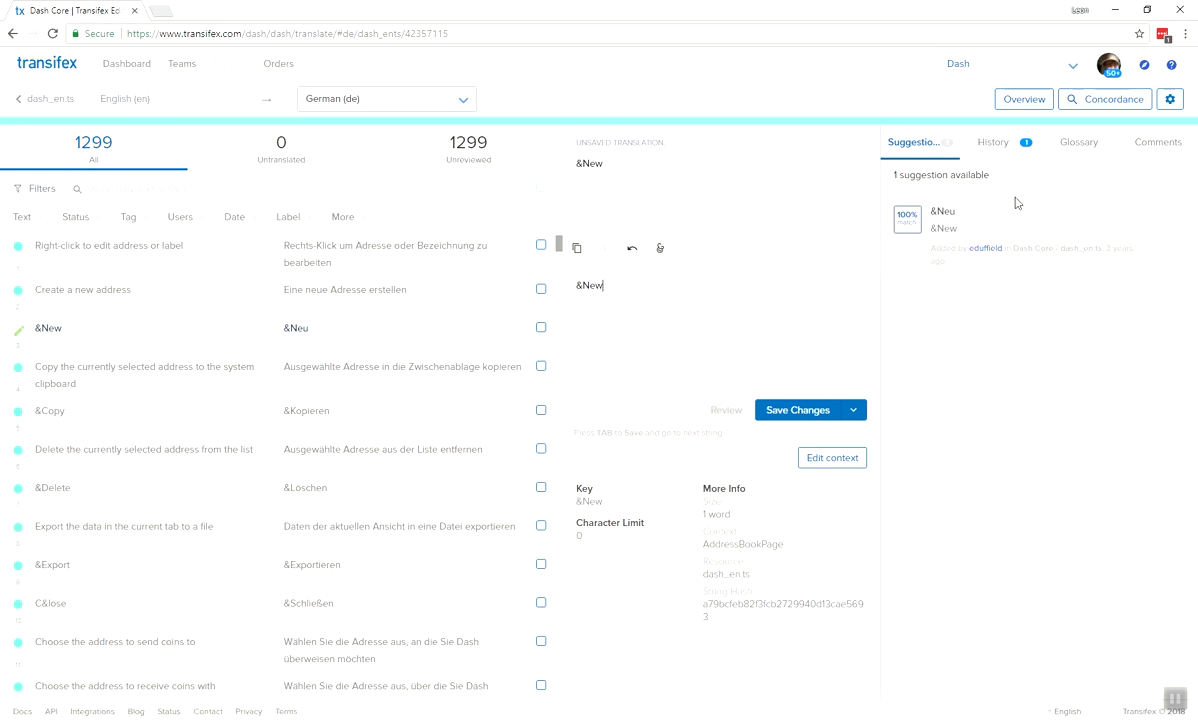
click(989, 147)
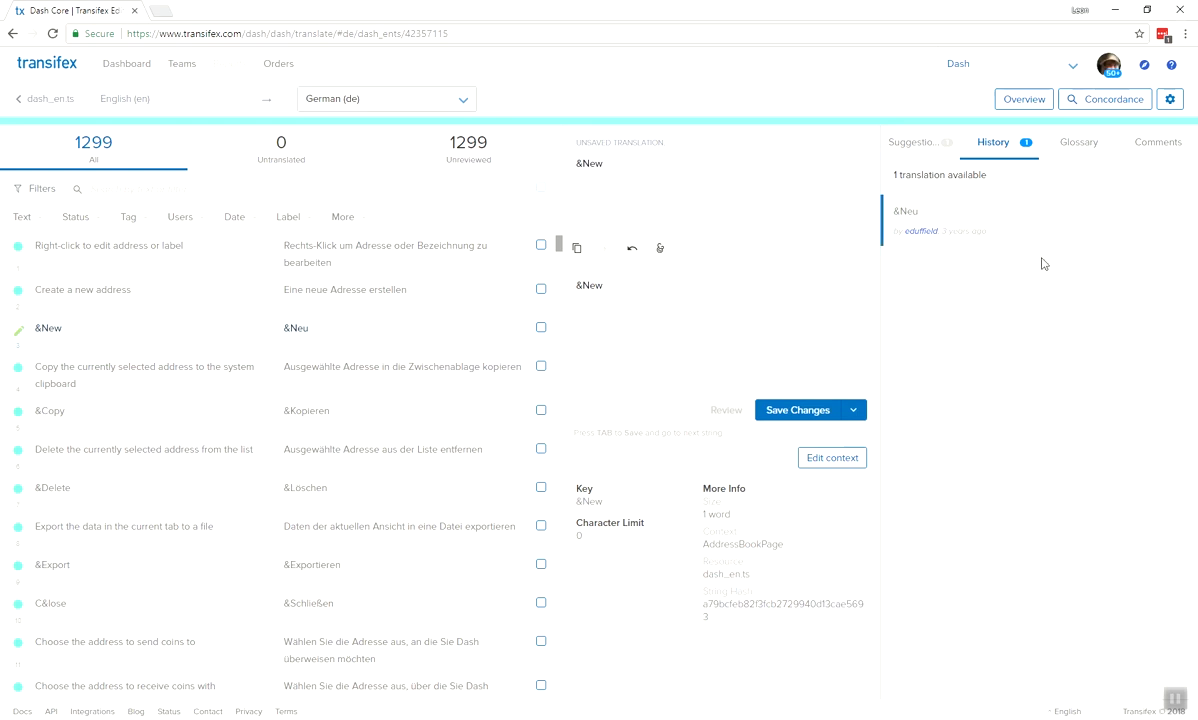
scroll(291, 456, down, 1)
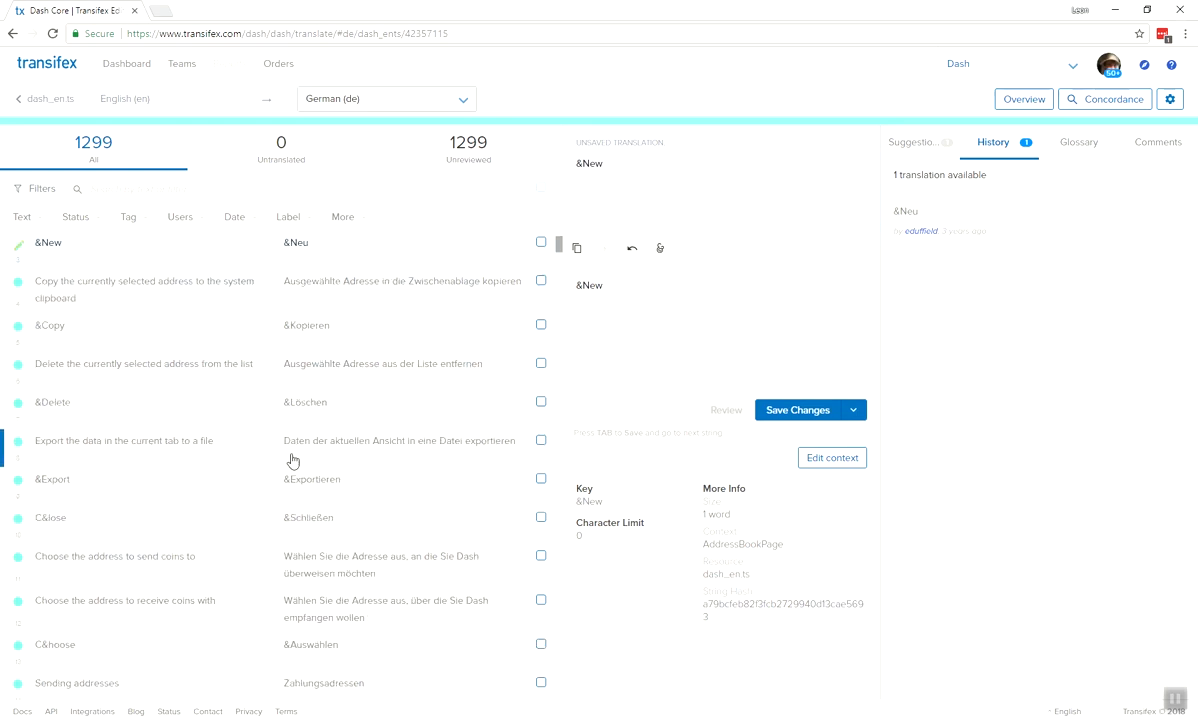
scroll(293, 459, up, 1)
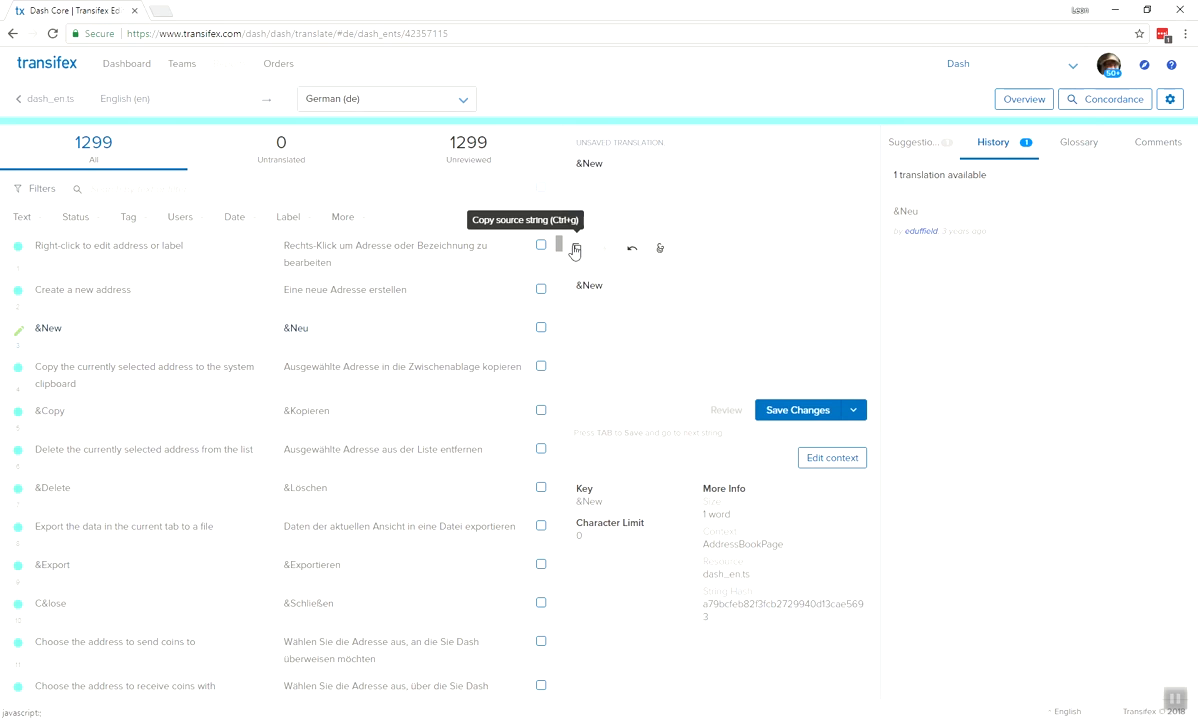
View the editor's list of keyboard shortcuts and close it
click(1172, 101)
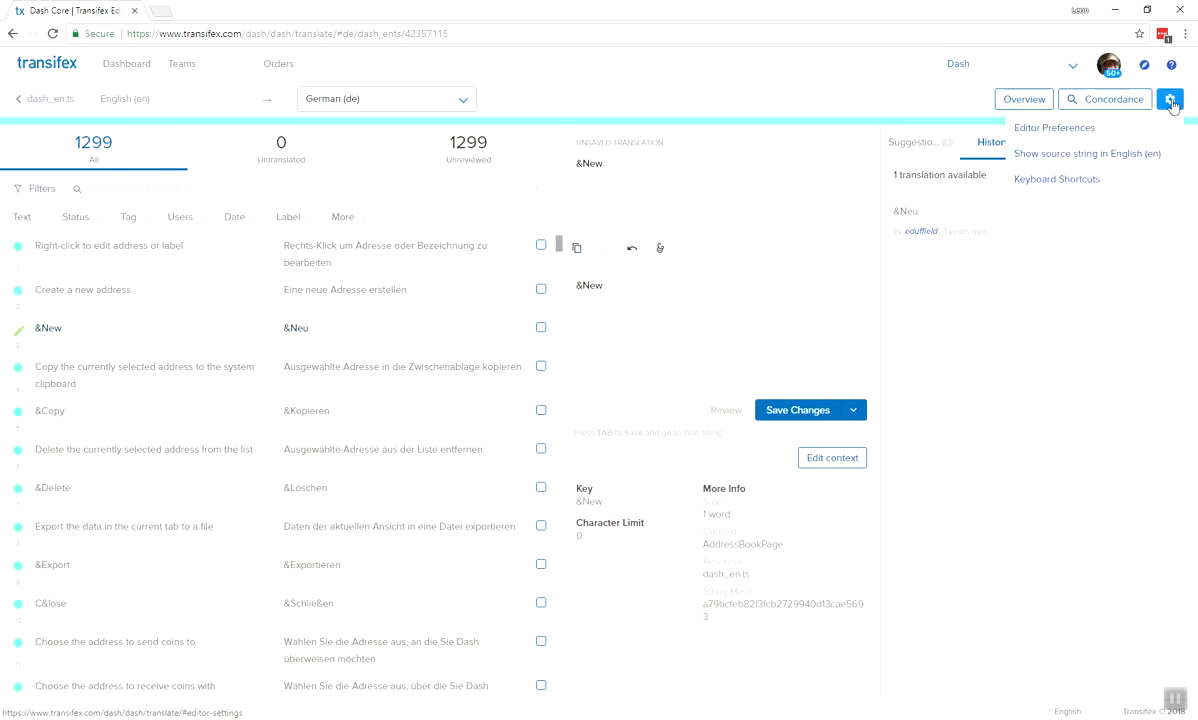
click(1046, 180)
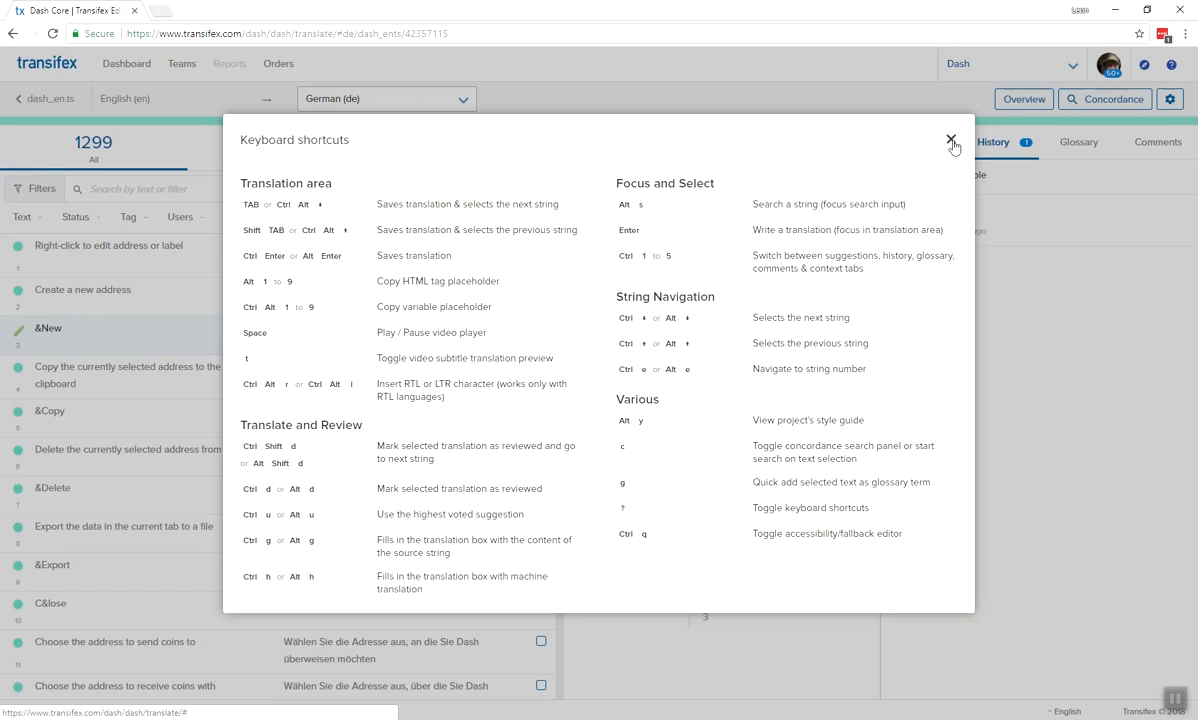
click(951, 140)
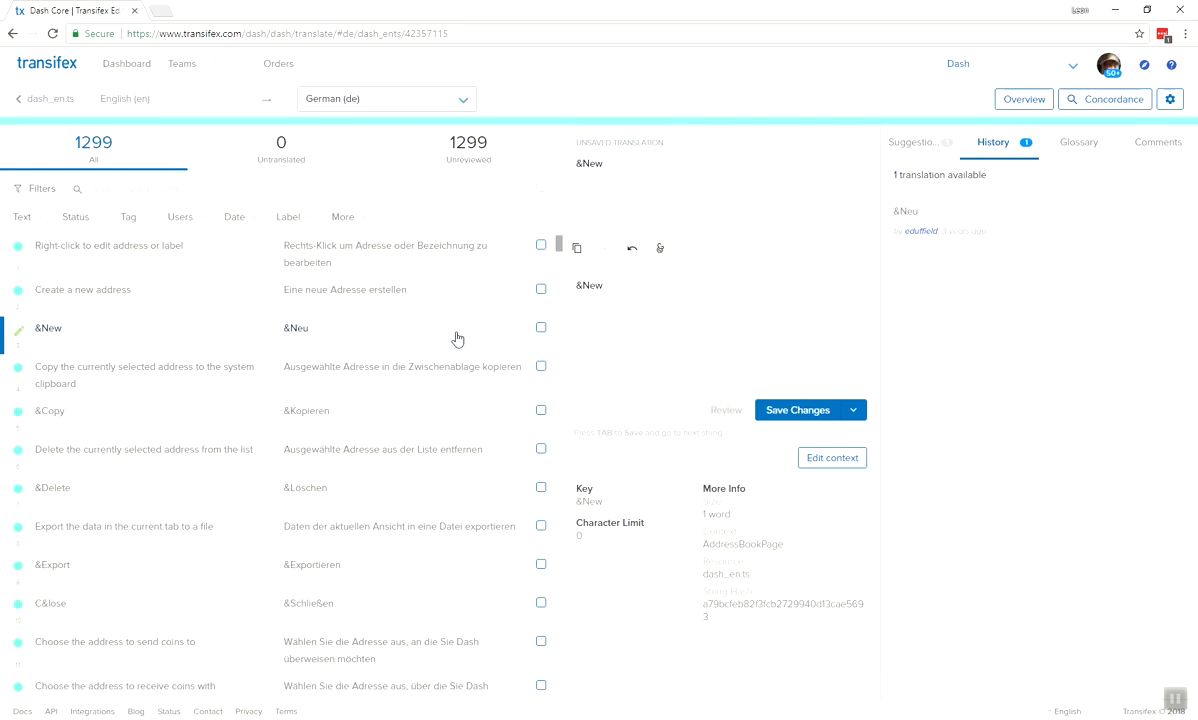
Set the German translation of the &New string to "&Neu" and save it
click(668, 296)
text(u)
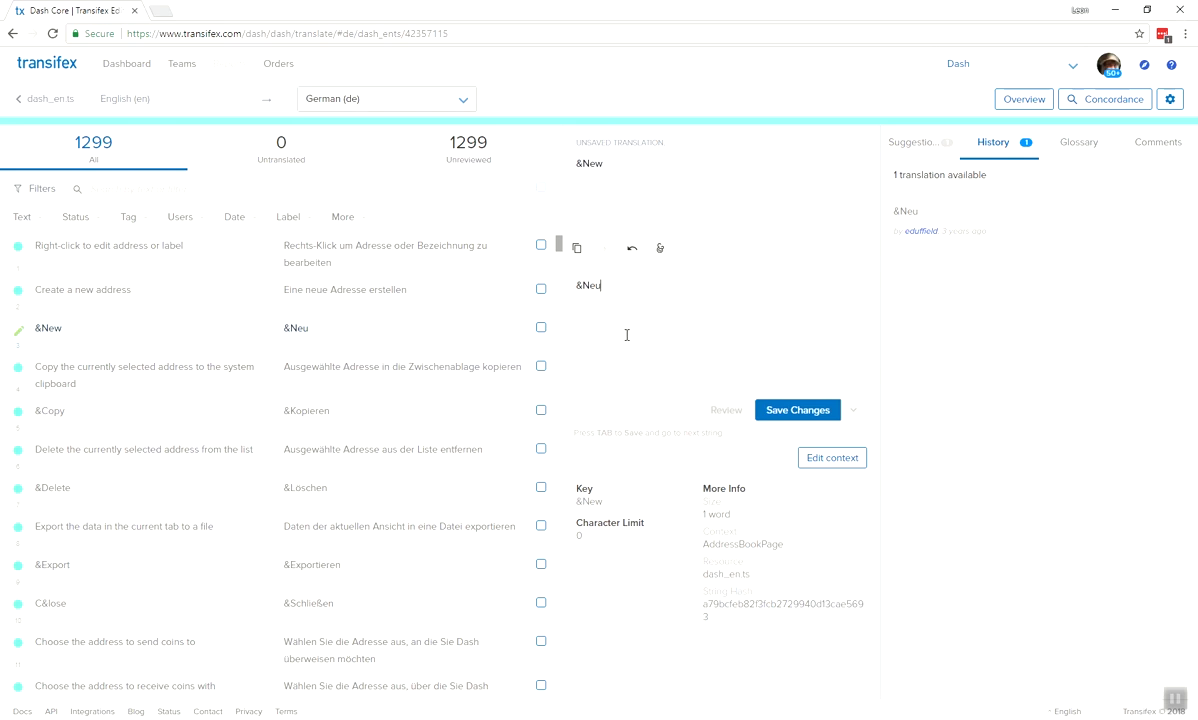
click(787, 412)
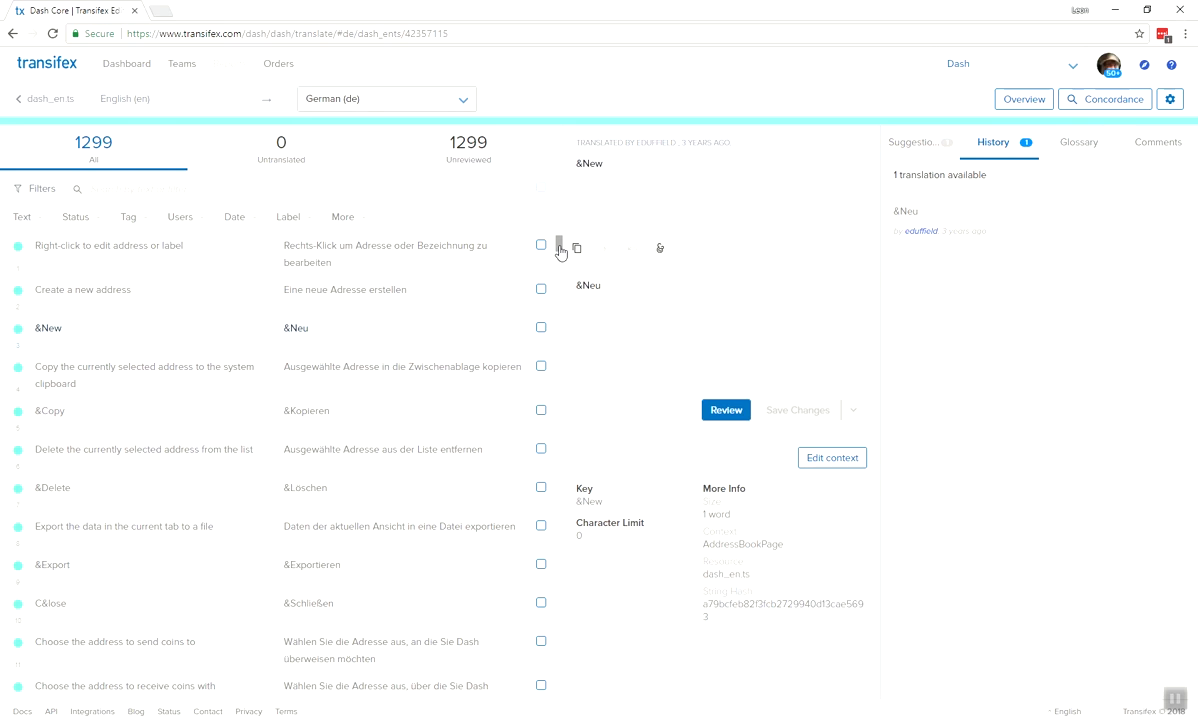
Browse further through the string list and open the "Invalid payment address %1" string
drag(559, 248, 561, 408)
scroll(524, 407, up, 3)
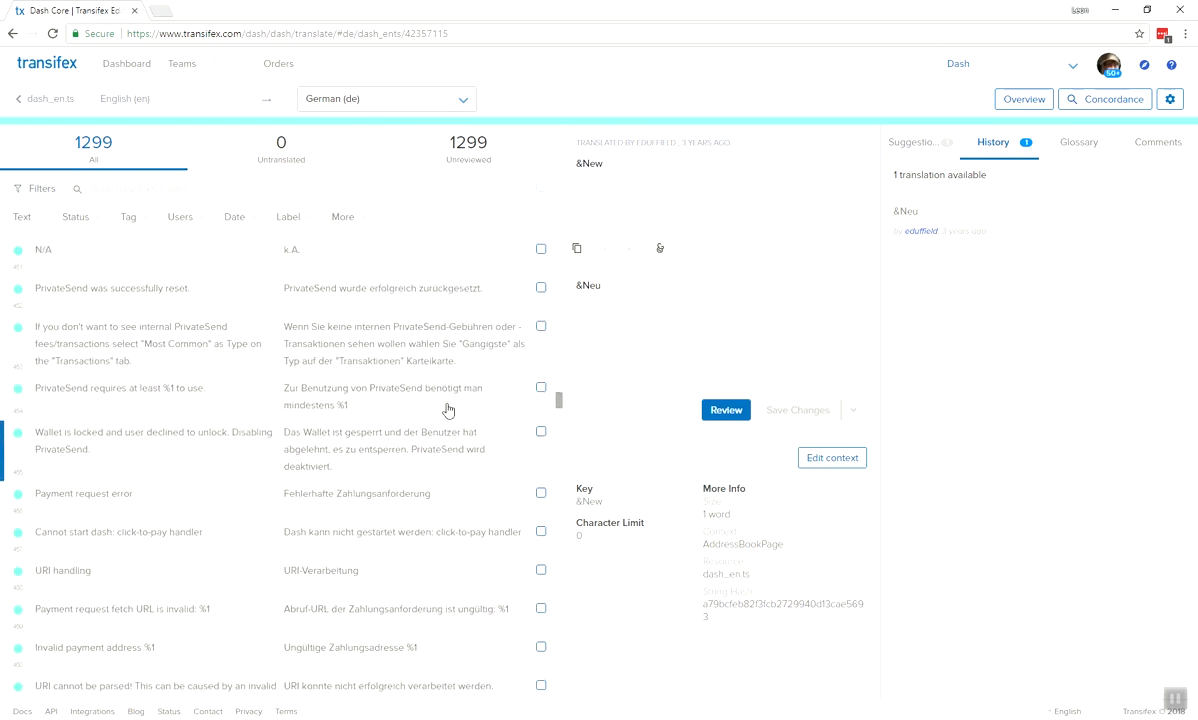
scroll(452, 405, up, 1)
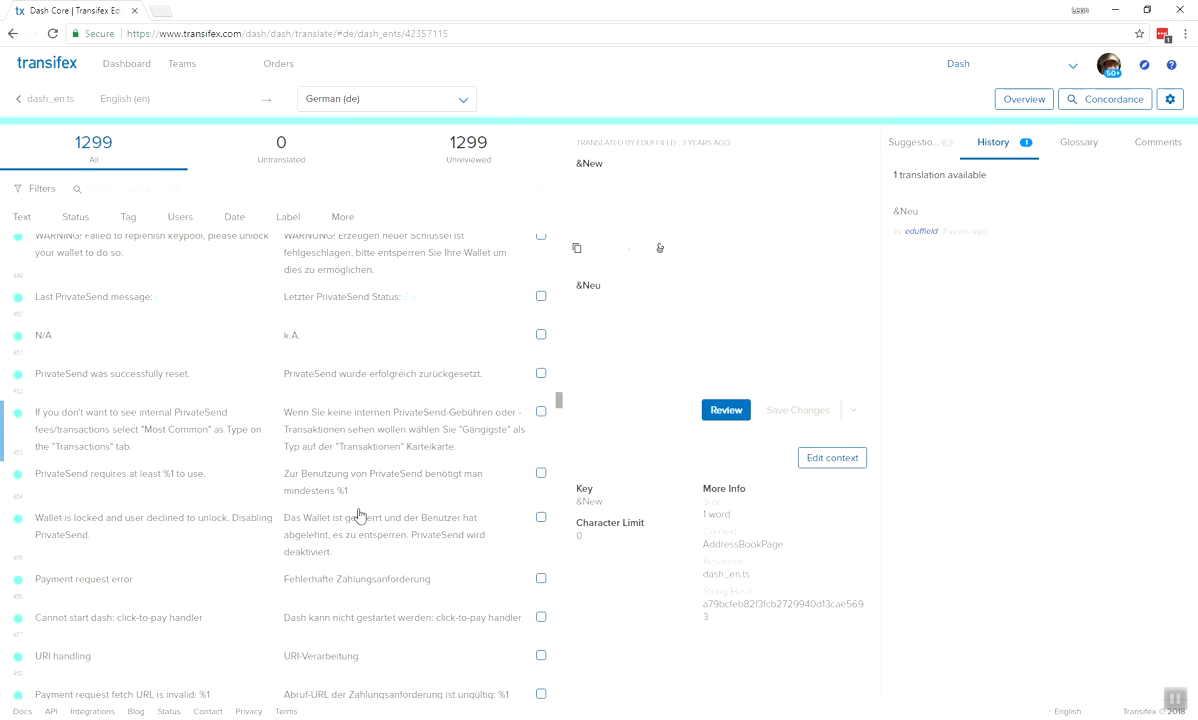
scroll(412, 604, down, 1)
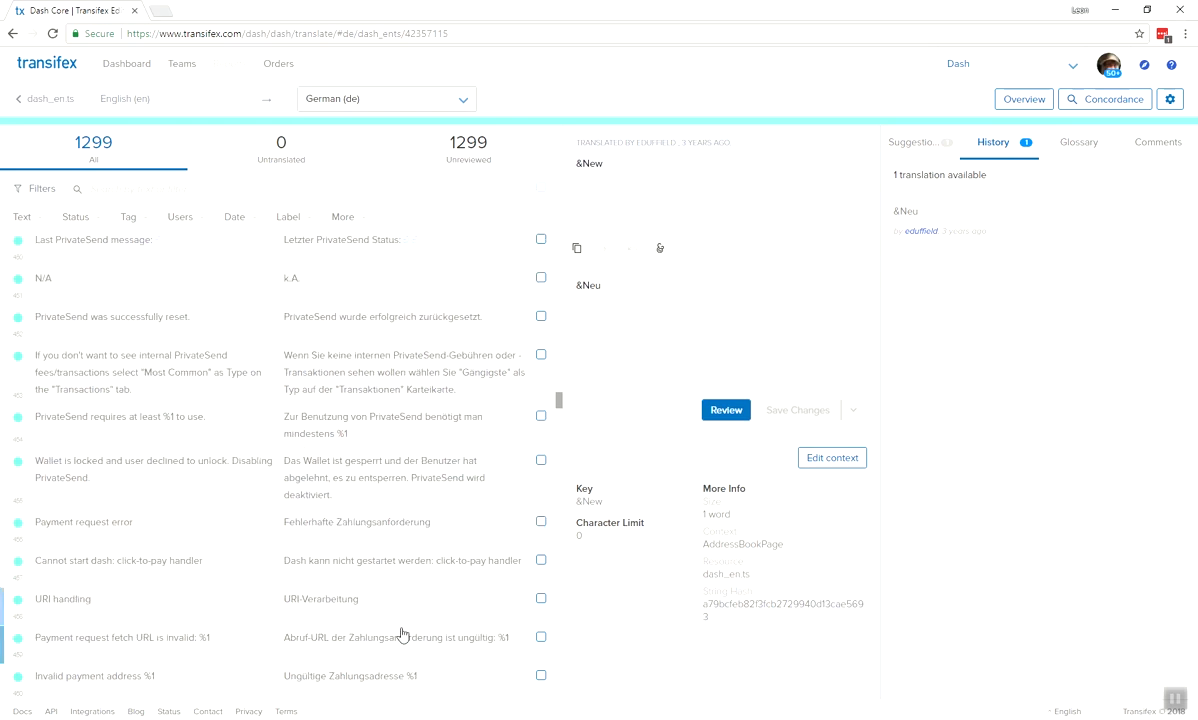
click(442, 689)
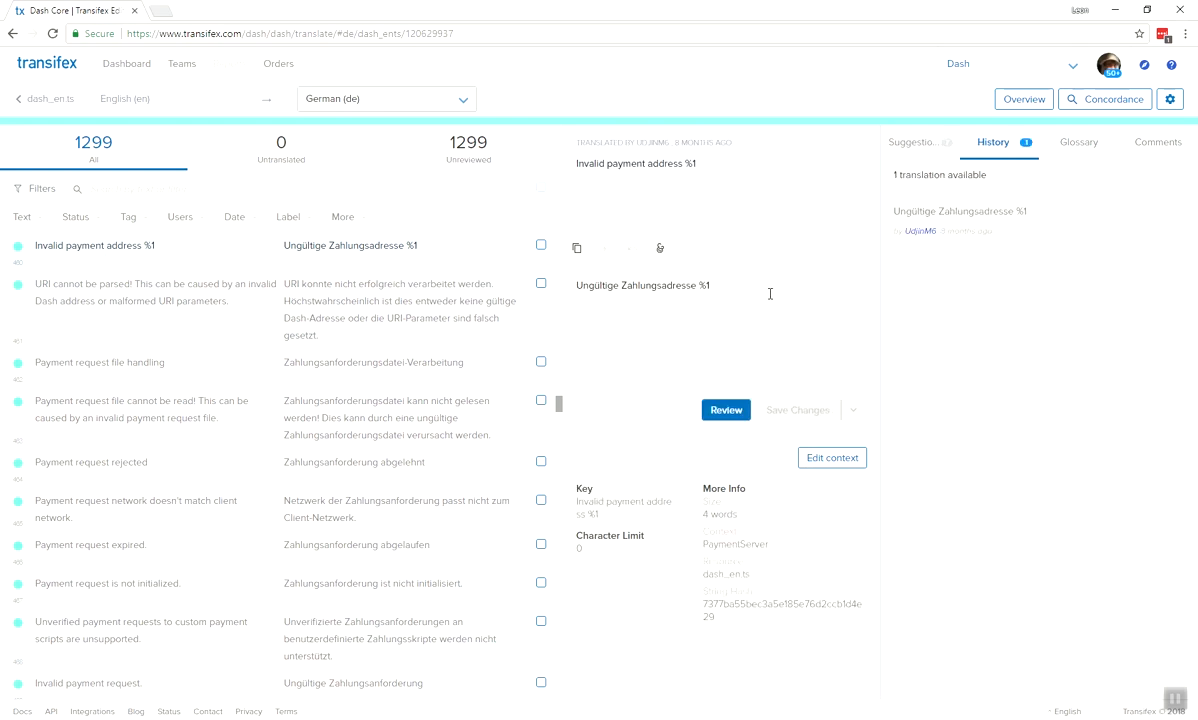
Examine the %1 placeholder in the English source and the German translation of "Invalid payment address %1"
double_click(690, 163)
click(712, 174)
double_click(690, 163)
click(712, 175)
double_click(700, 285)
click(771, 289)
Open the "Total: %1 (PS compatible: %2 / Enabled: %3)" string and examine its placeholders in the German translation
drag(560, 410, 553, 302)
scroll(350, 320, up, 5)
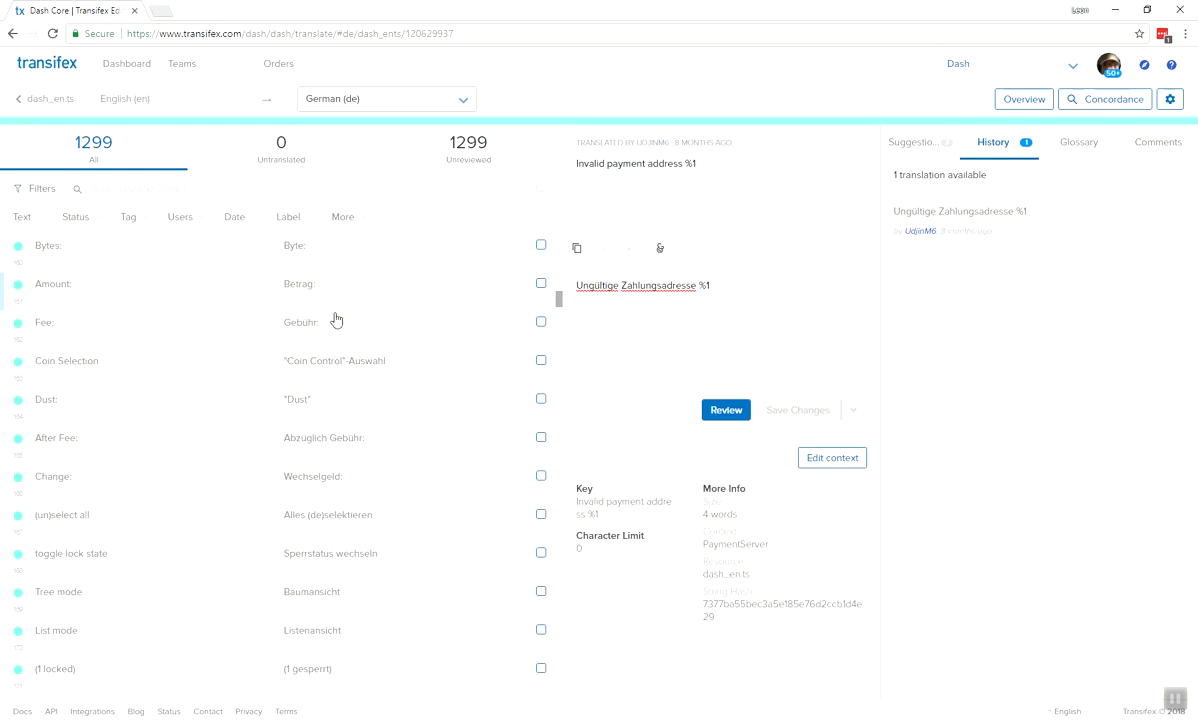
scroll(481, 286, up, 5)
click(58, 500)
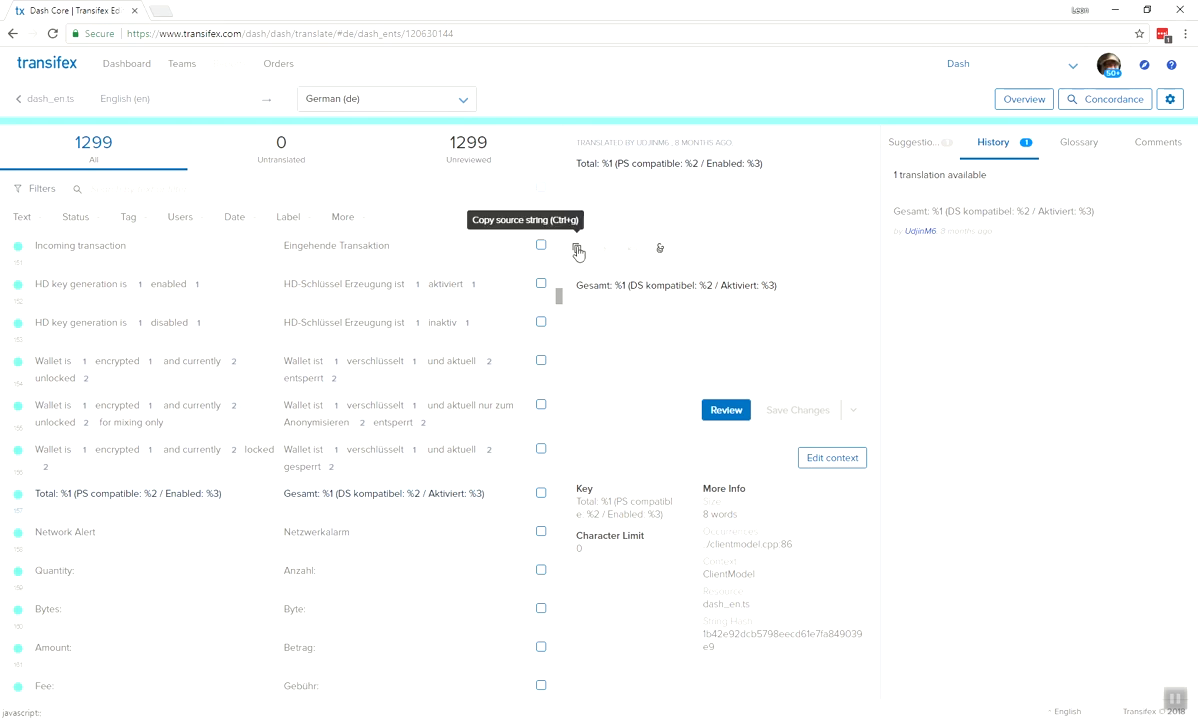
click(645, 286)
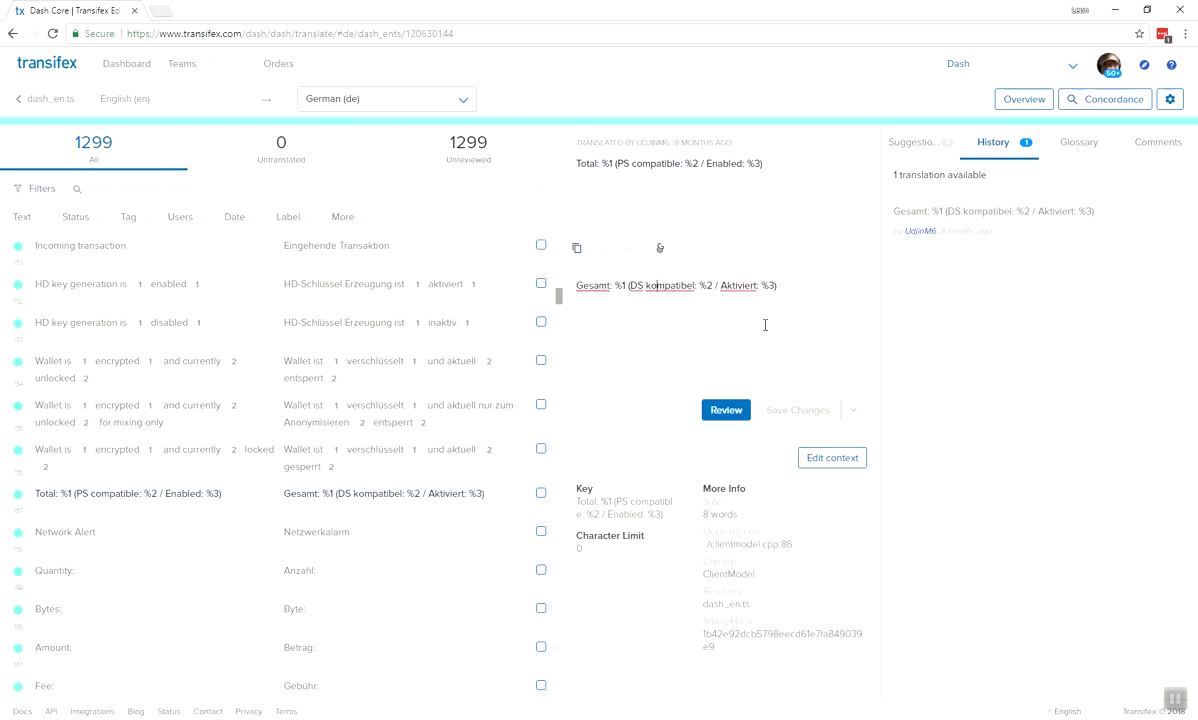
click(812, 297)
Open the "Copy &URI" string and examine the letter marked by the ampersand in the source text
drag(560, 305, 556, 463)
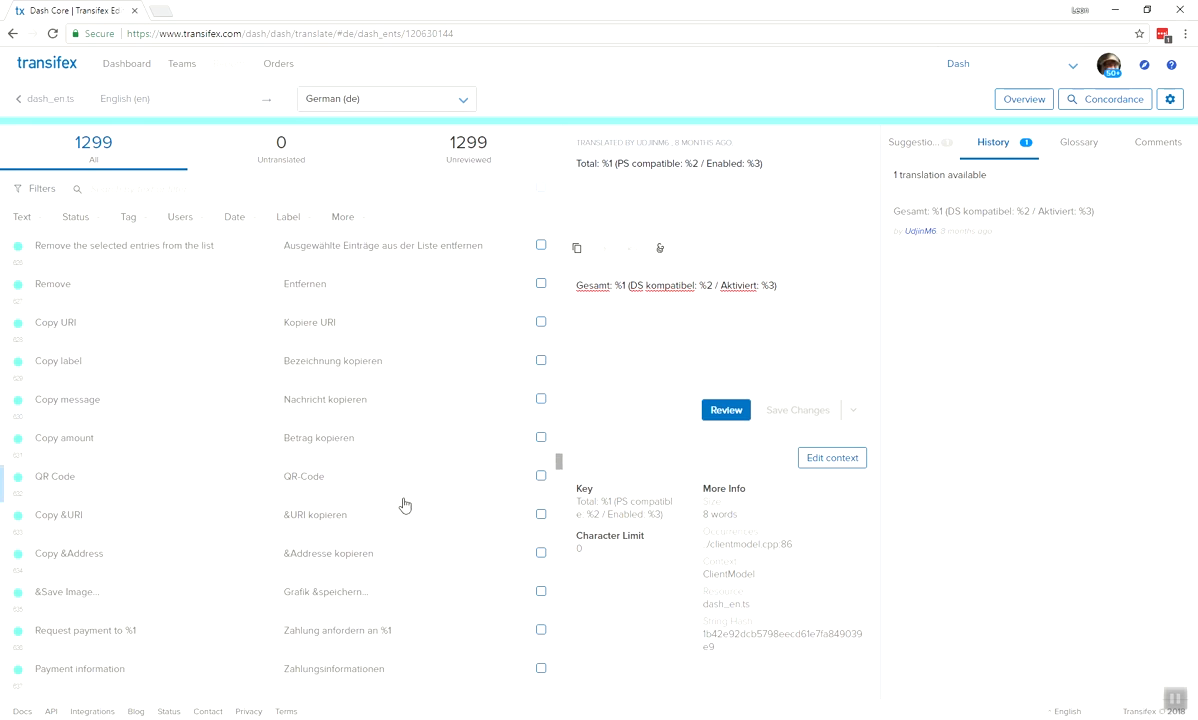
click(403, 536)
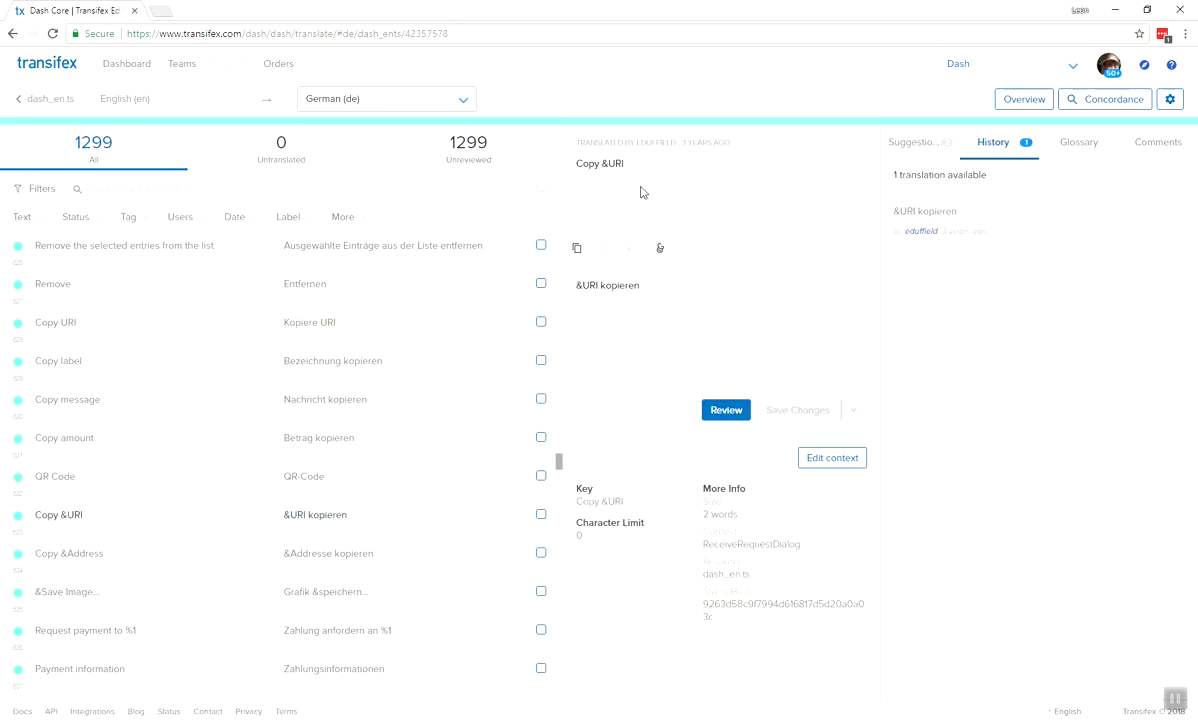
double_click(603, 162)
click(652, 300)
Switch to the Dash Core wallet, view the File commands' underlined access letters, and open and cancel the wallet backup dialog
key(alt+Tab)
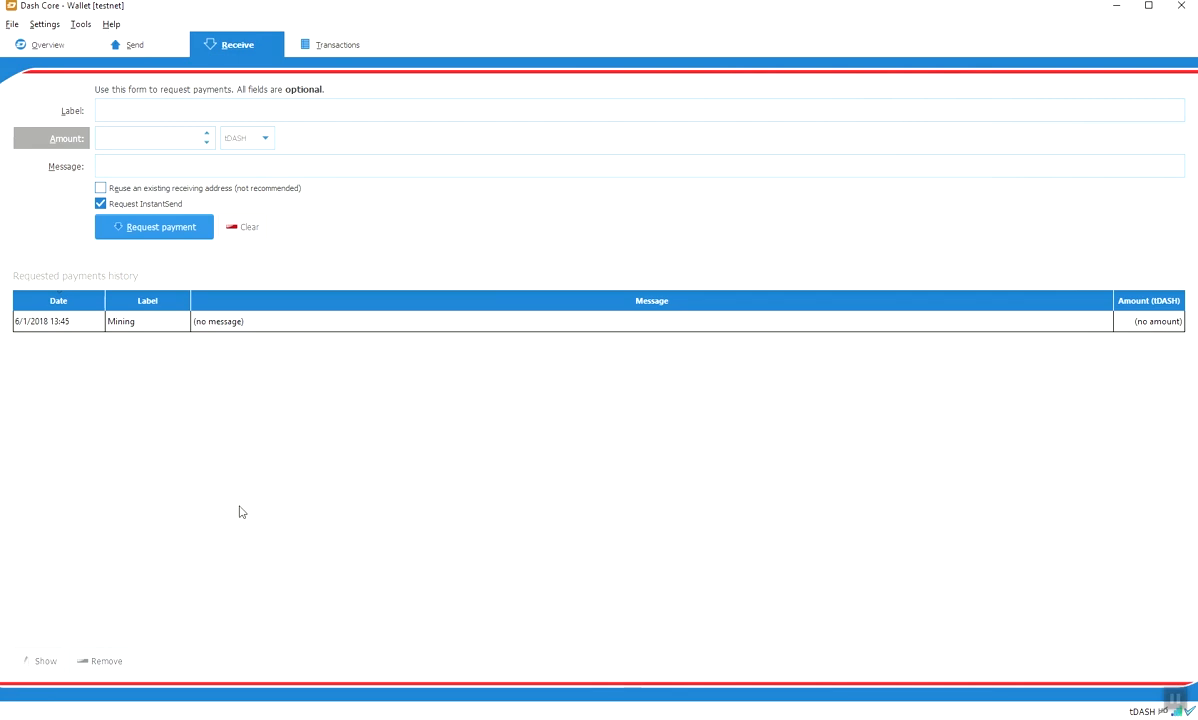
click(12, 28)
click(12, 28)
key(alt+f)
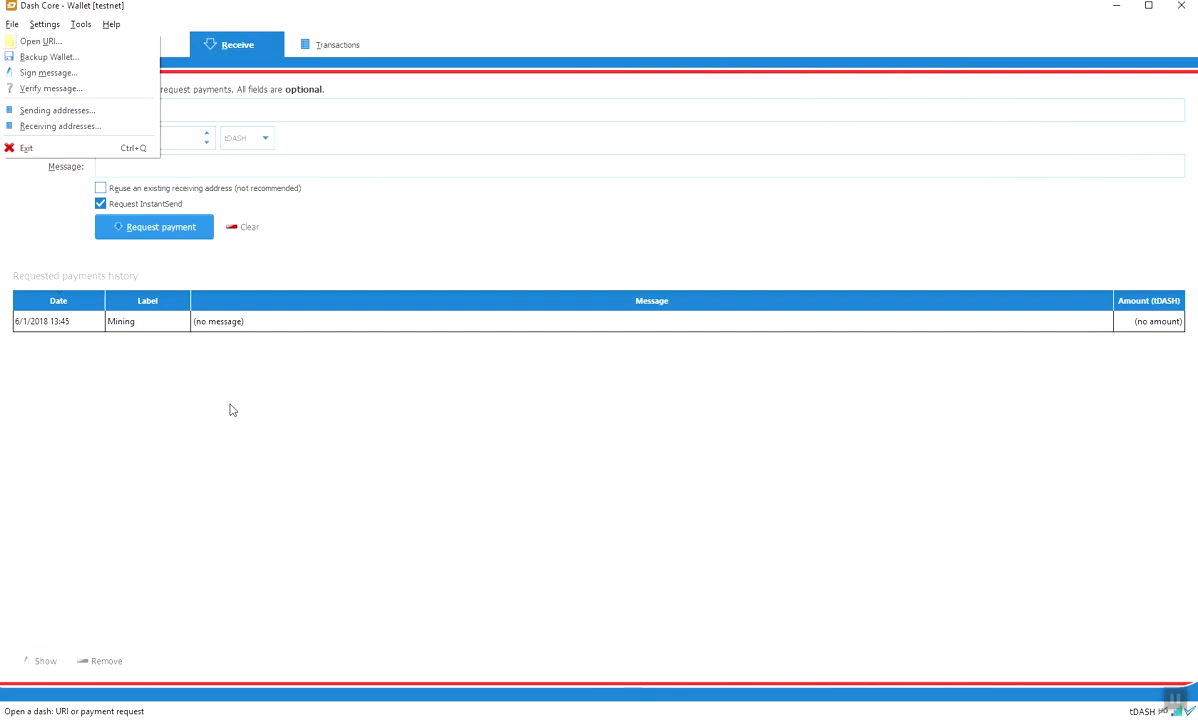
key(Down)
key(Return)
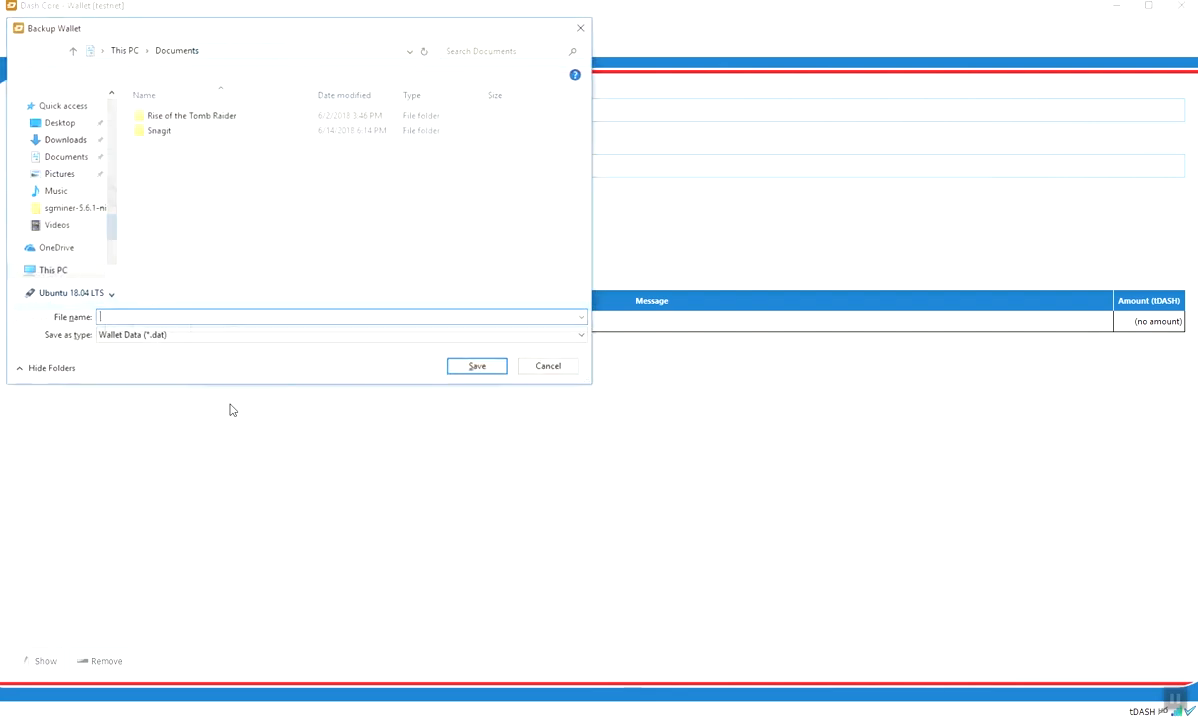
key(Escape)
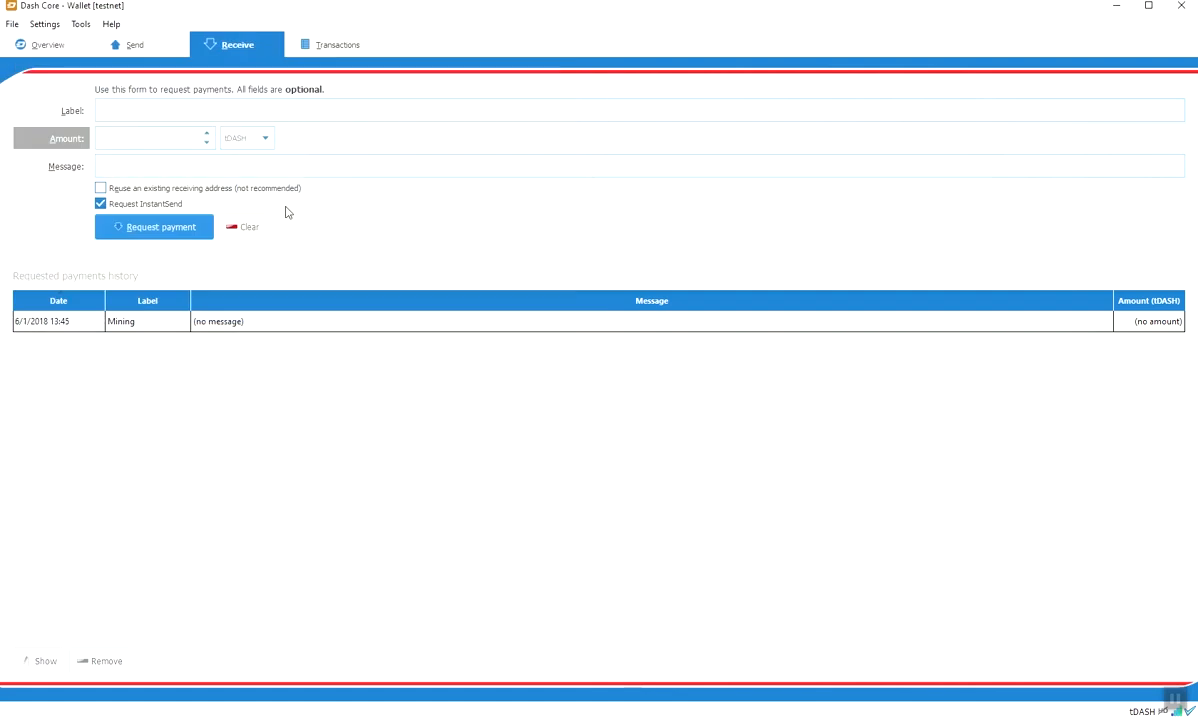
click(13, 24)
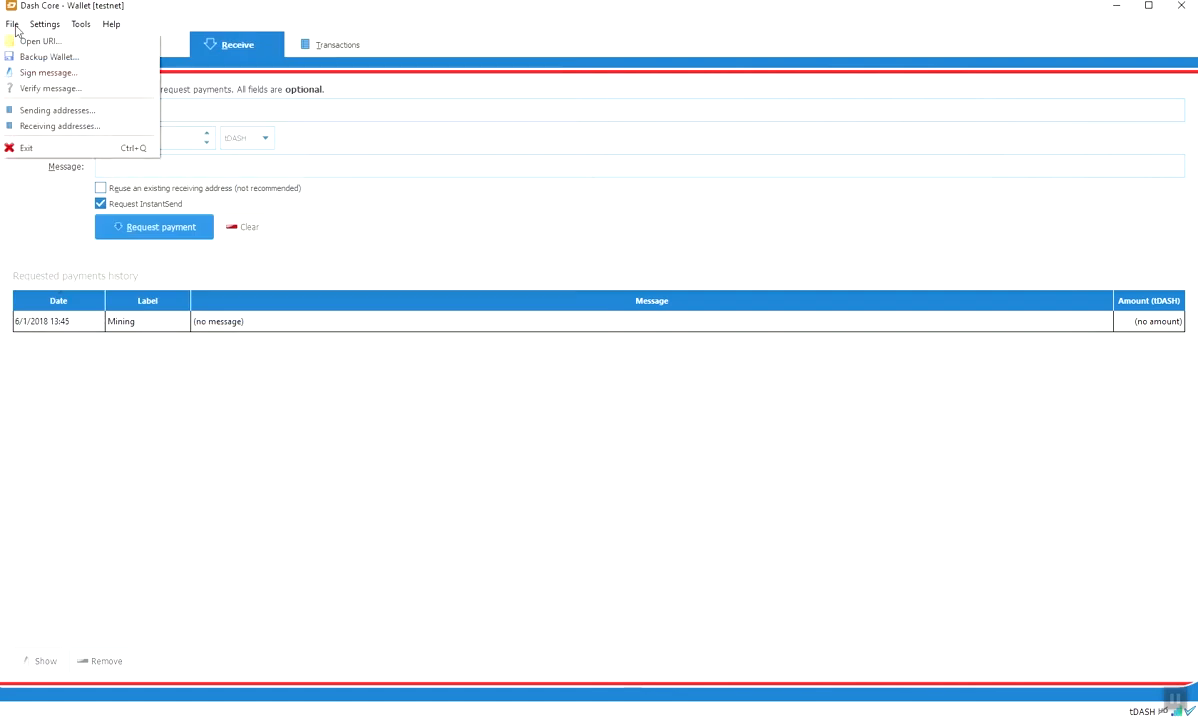
click(13, 26)
Relate the Copy &URI string to the wallet by opening the Mining payment request there and copying its URI
key(alt+Tab)
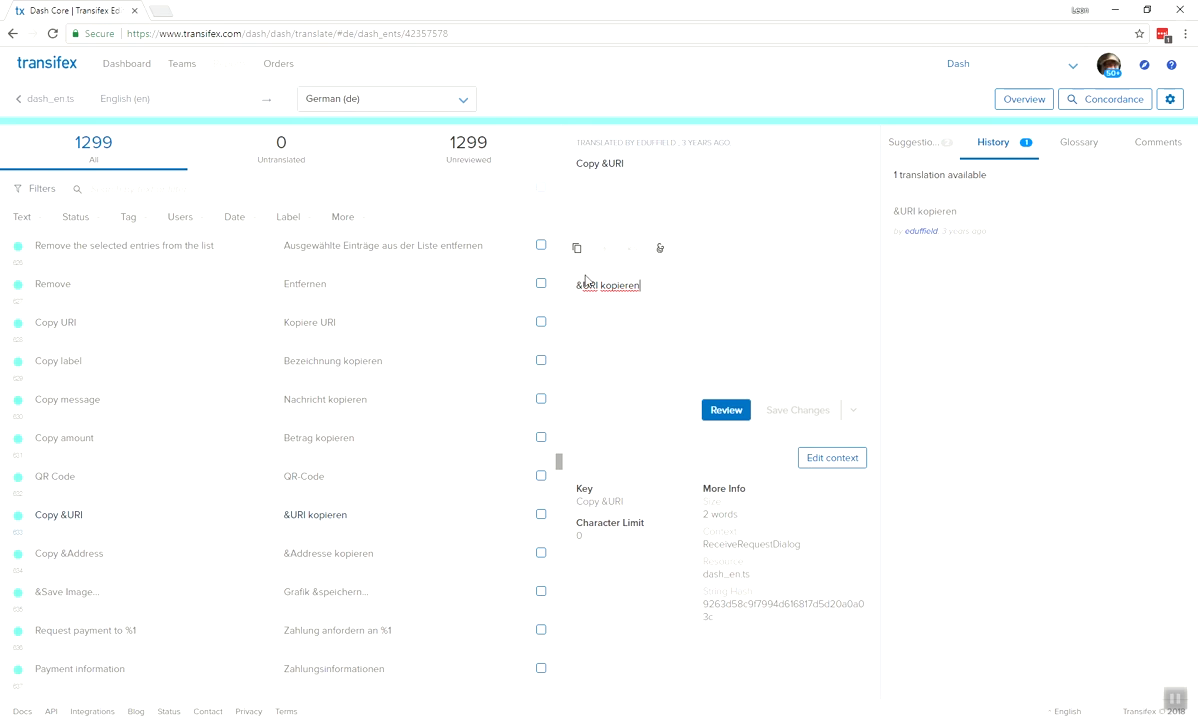
drag(577, 285, 588, 287)
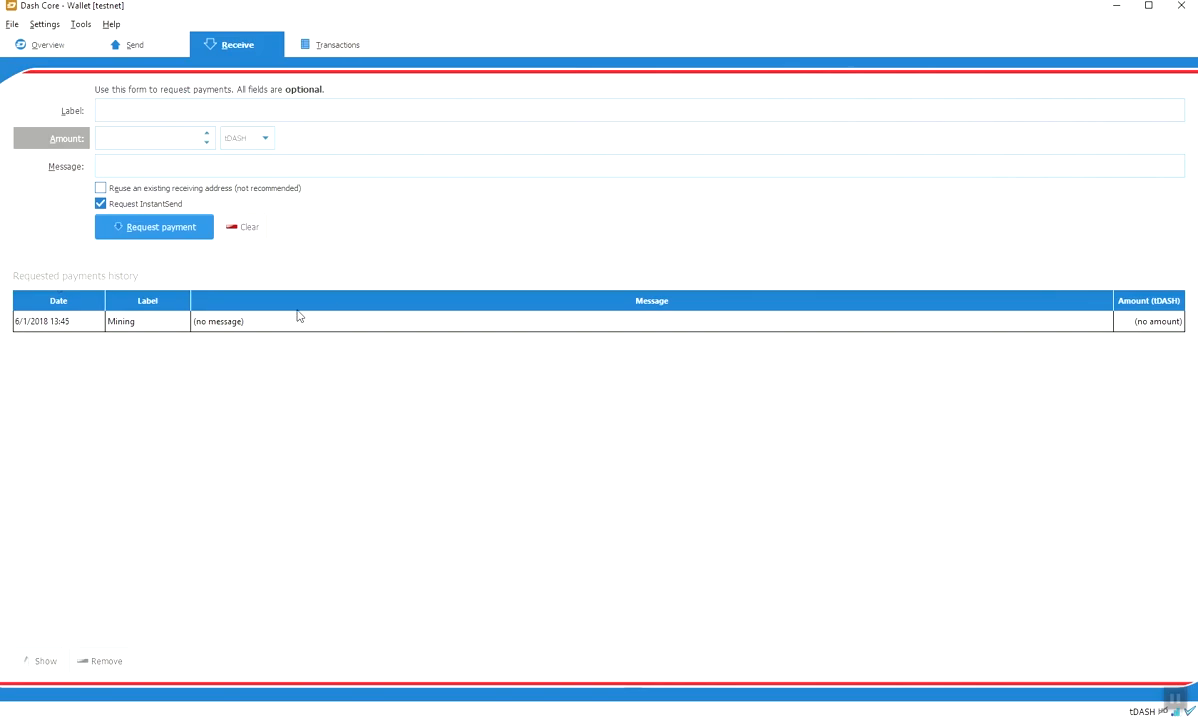
double_click(302, 322)
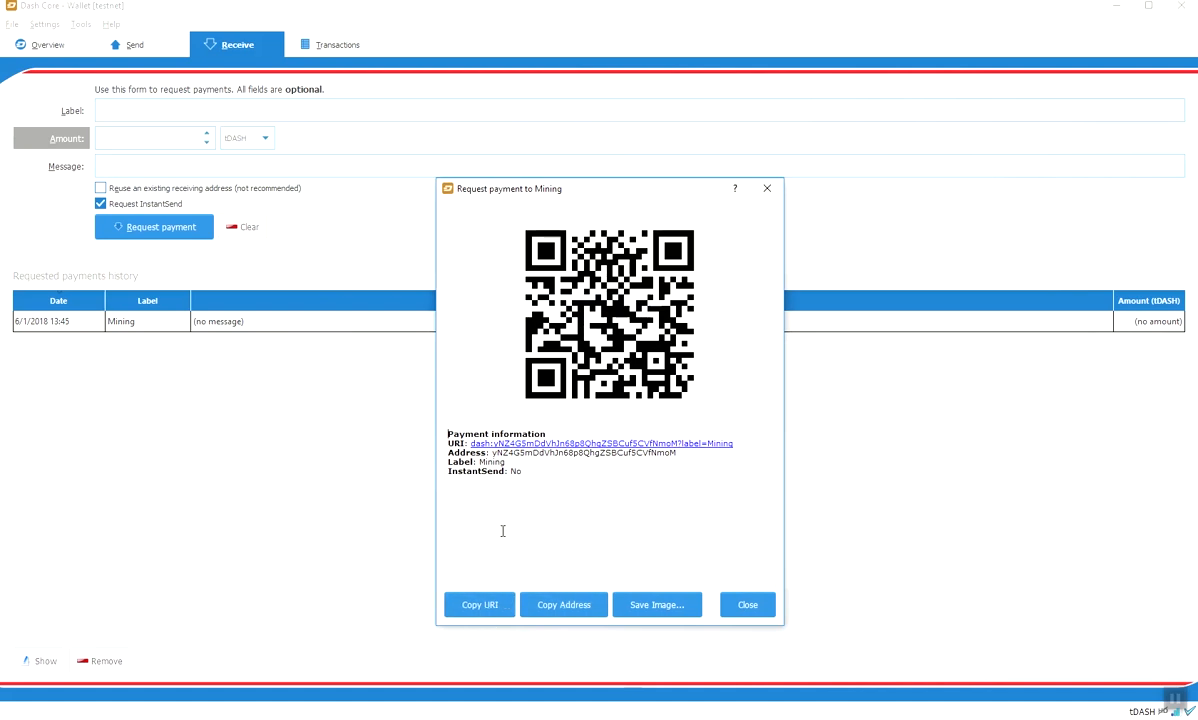
click(486, 610)
key(alt+Tab)
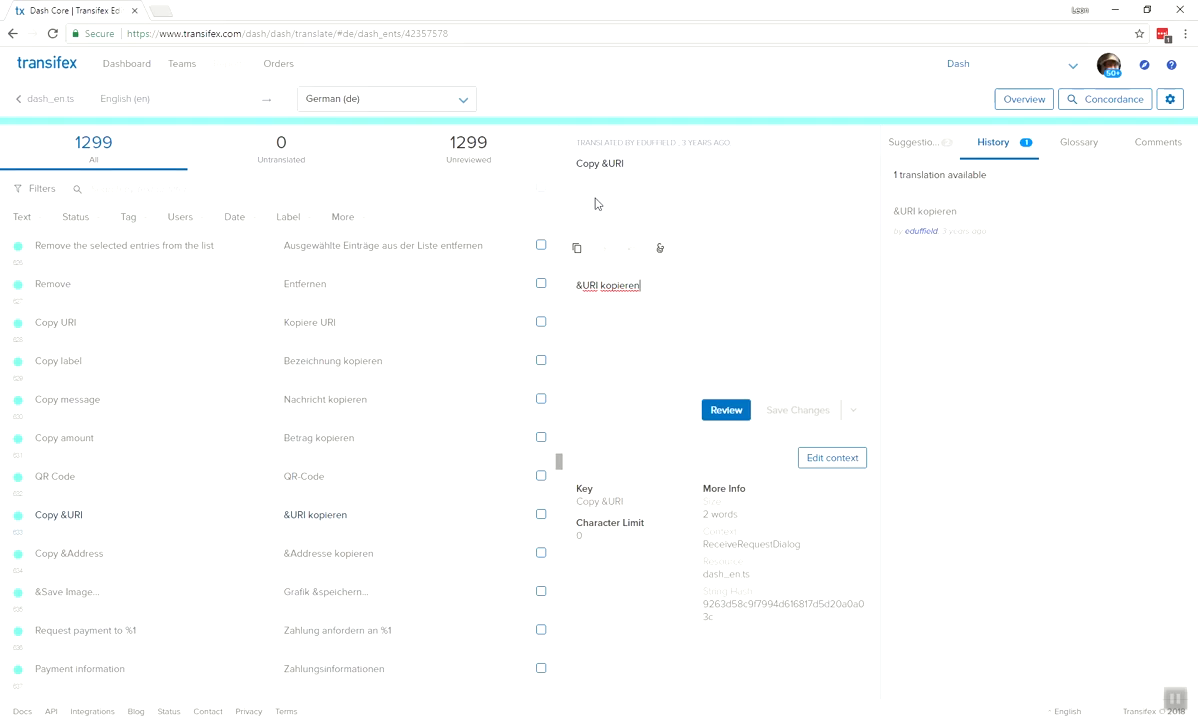
Compare the placement of the ampersand in the source and German text of the Copy &URI string
drag(602, 164, 610, 164)
click(808, 315)
drag(578, 289, 589, 287)
click(670, 291)
Open Notepad, view the access letters of its Format commands, and close it
click(321, 703)
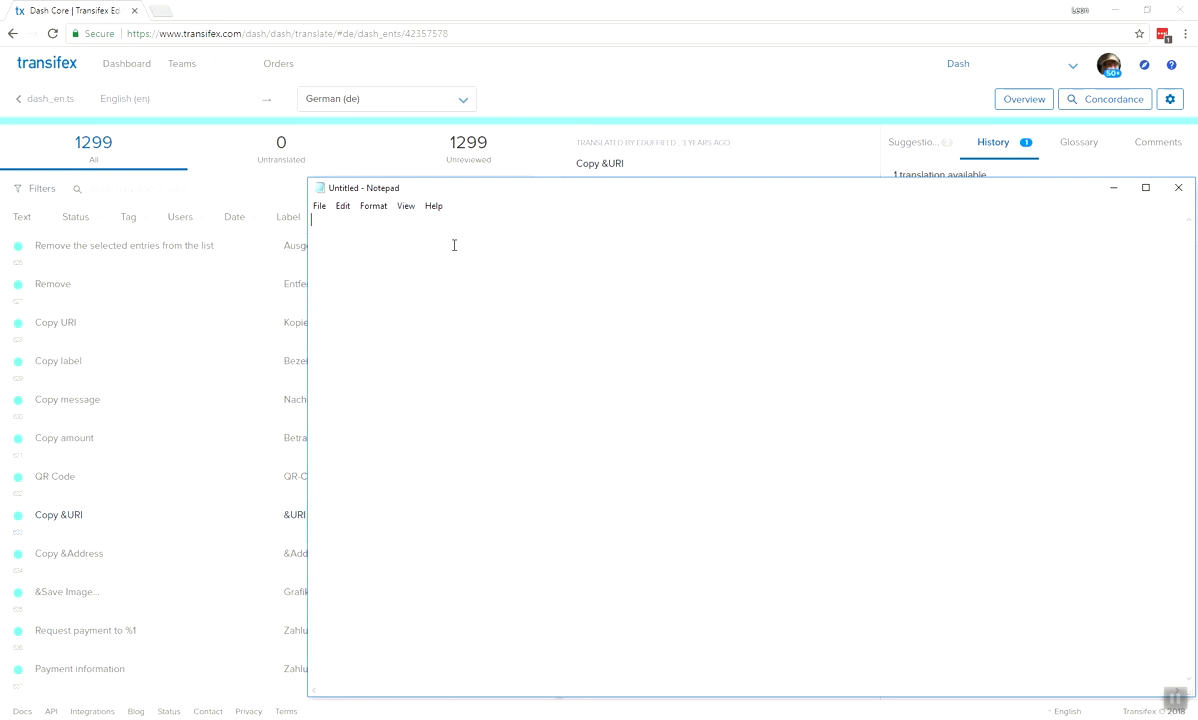
click(373, 207)
click(373, 207)
key(alt+o)
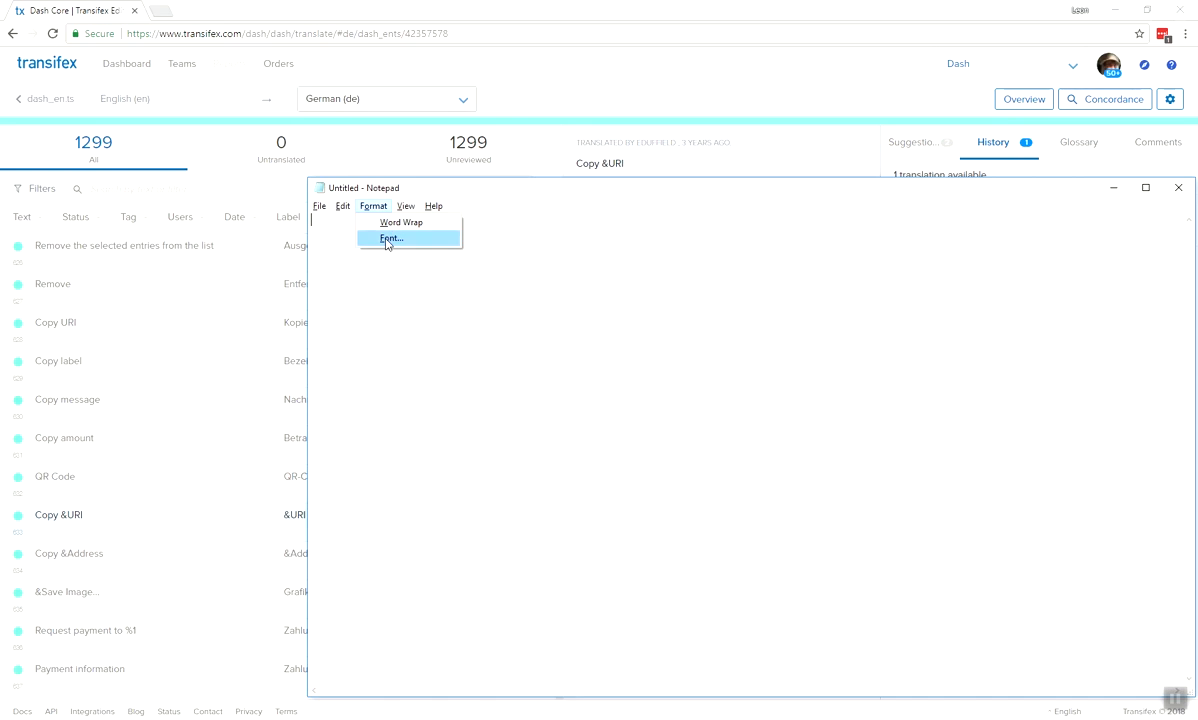
key(alt+F4)
Append the example text "font (%F)" to the German Copy &URI translation and remove it again
text(font (%F)
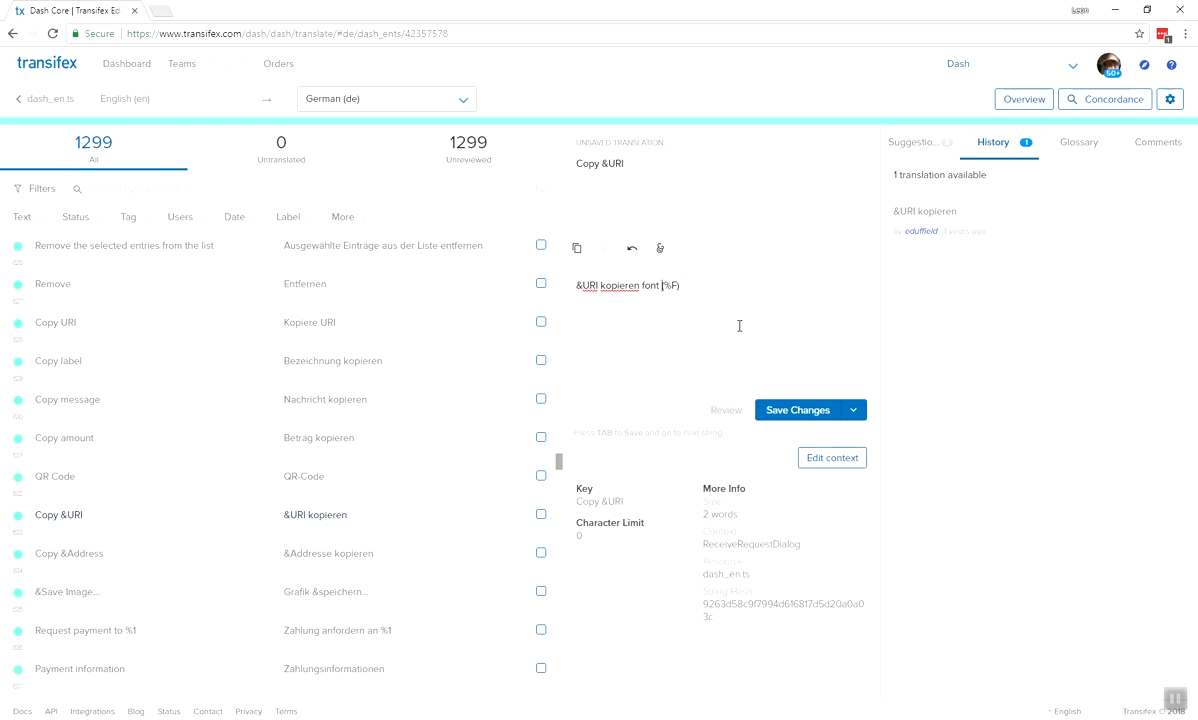
text(F)
click(744, 311)
key(BackSpace)
key(BackSpace)
key(BackSpace)
key(BackSpace)
key(BackSpace)
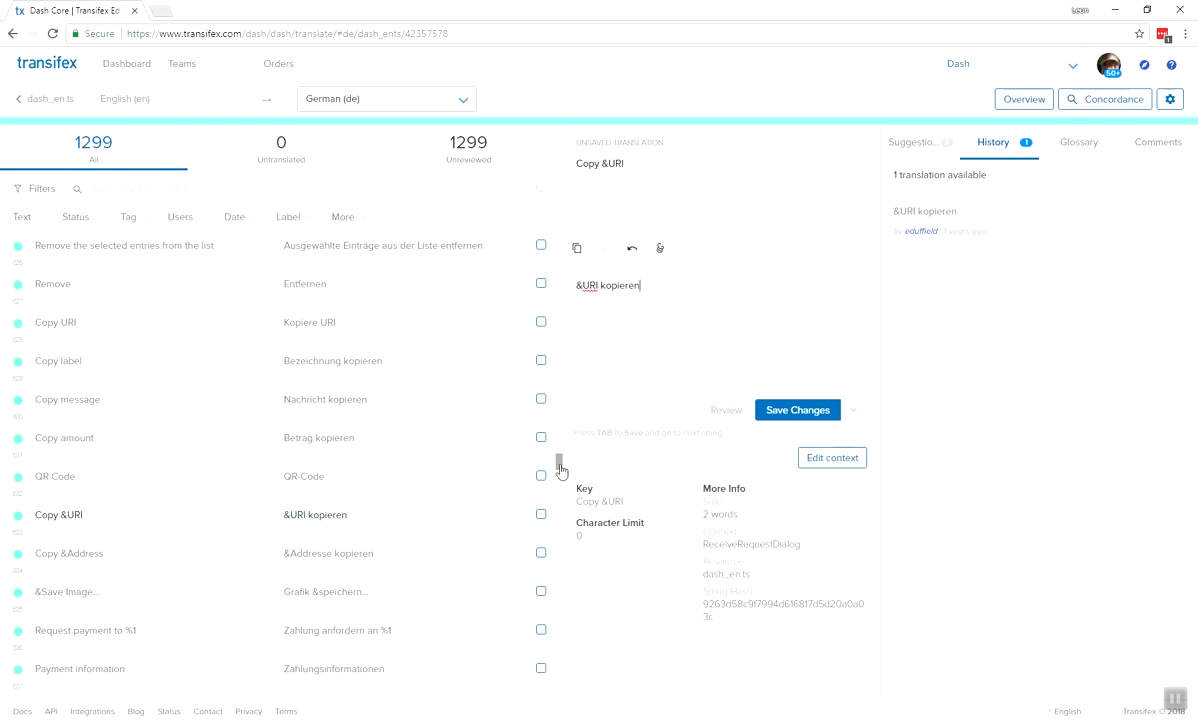
Open the string about reusing previously used receiving addresses and examine the <br> tags in its German translation
scroll(558, 465, down, 15)
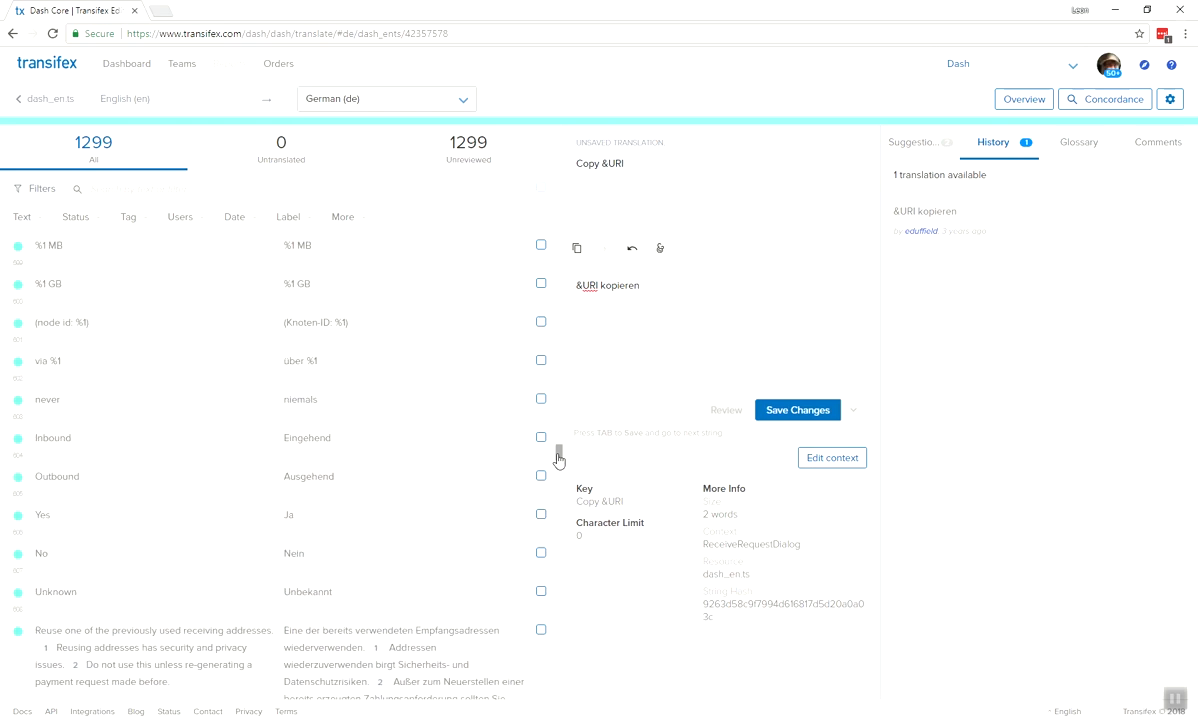
scroll(433, 470, down, 1)
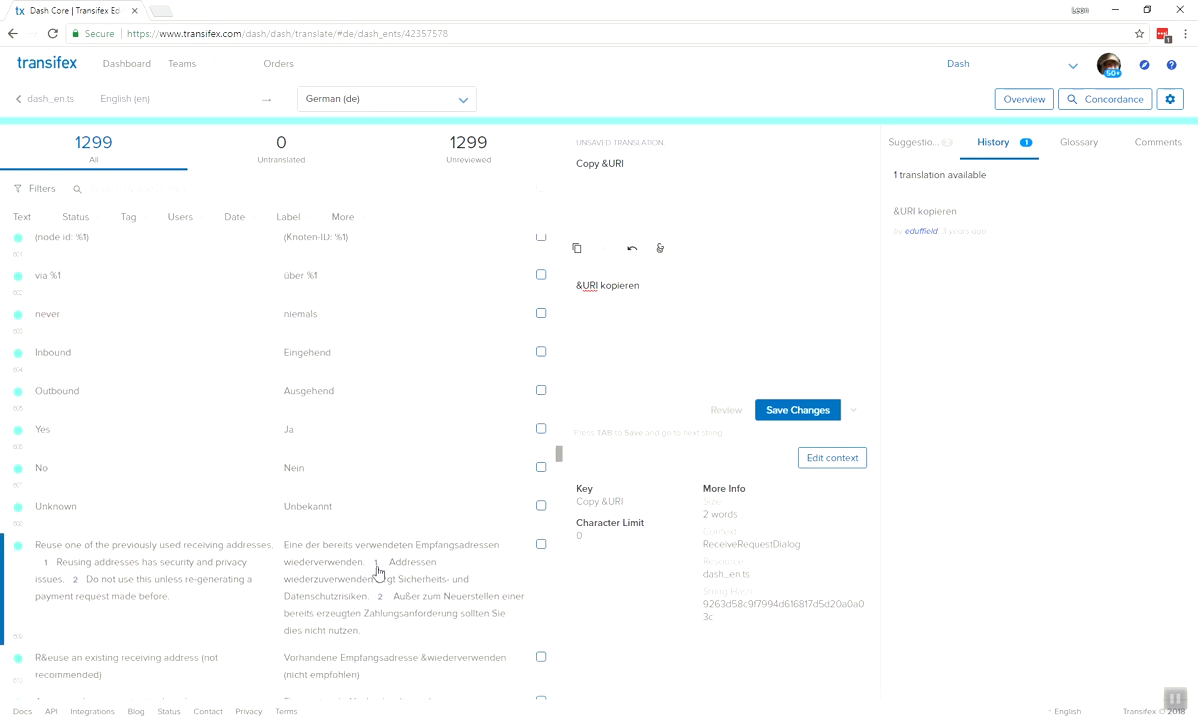
click(524, 536)
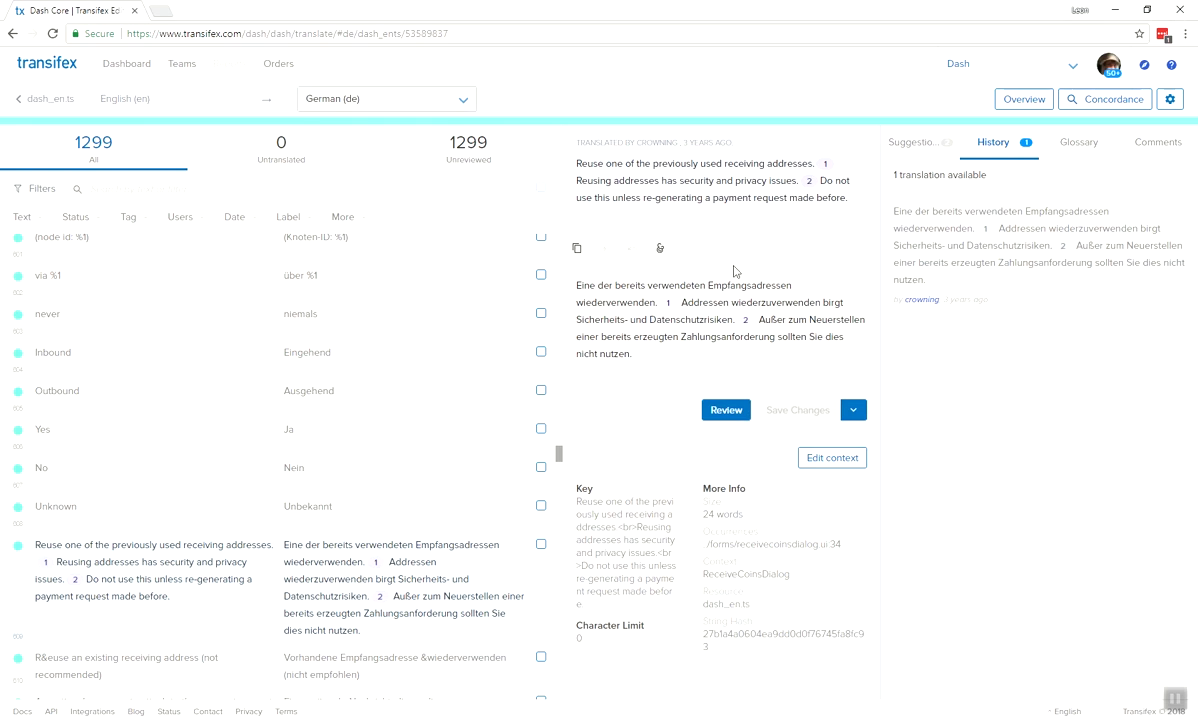
mouse_move(670, 308)
click(698, 303)
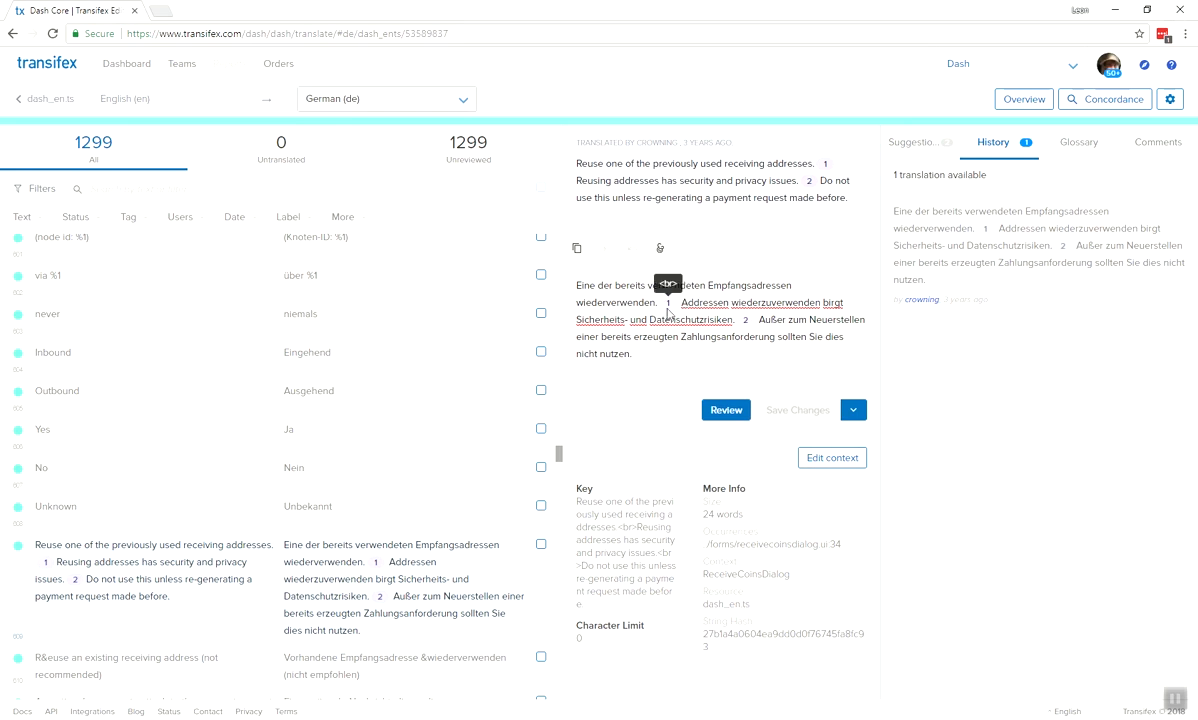
drag(681, 303, 736, 321)
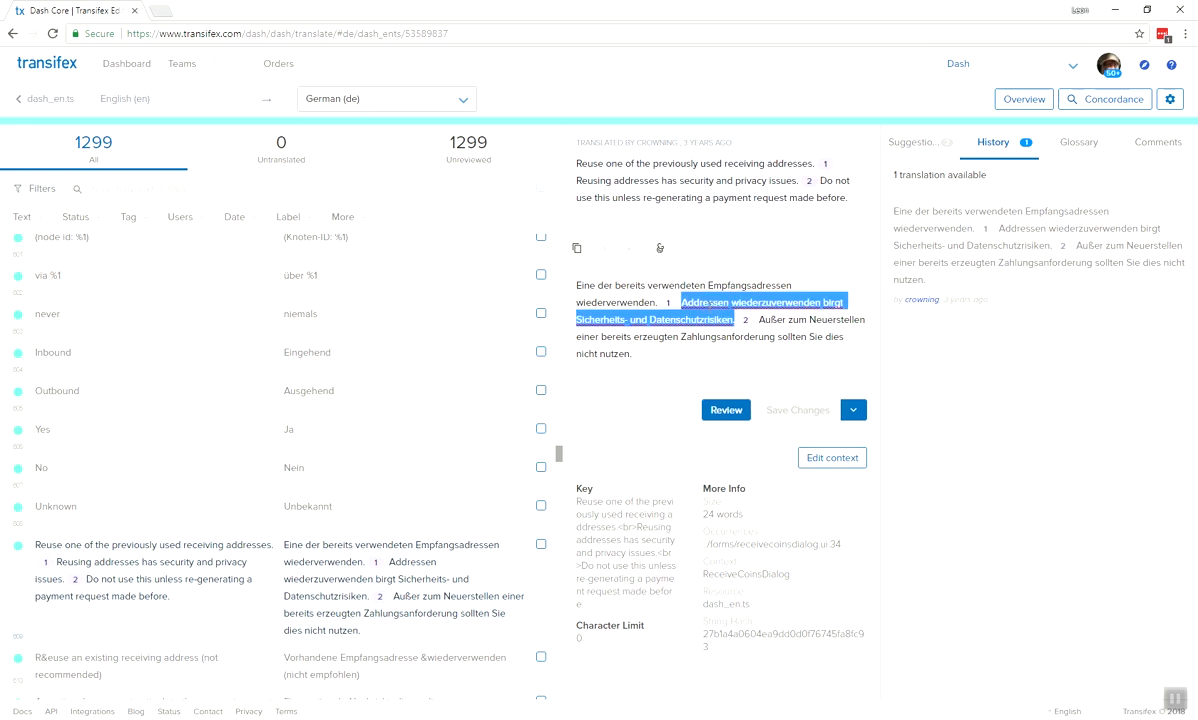
click(709, 357)
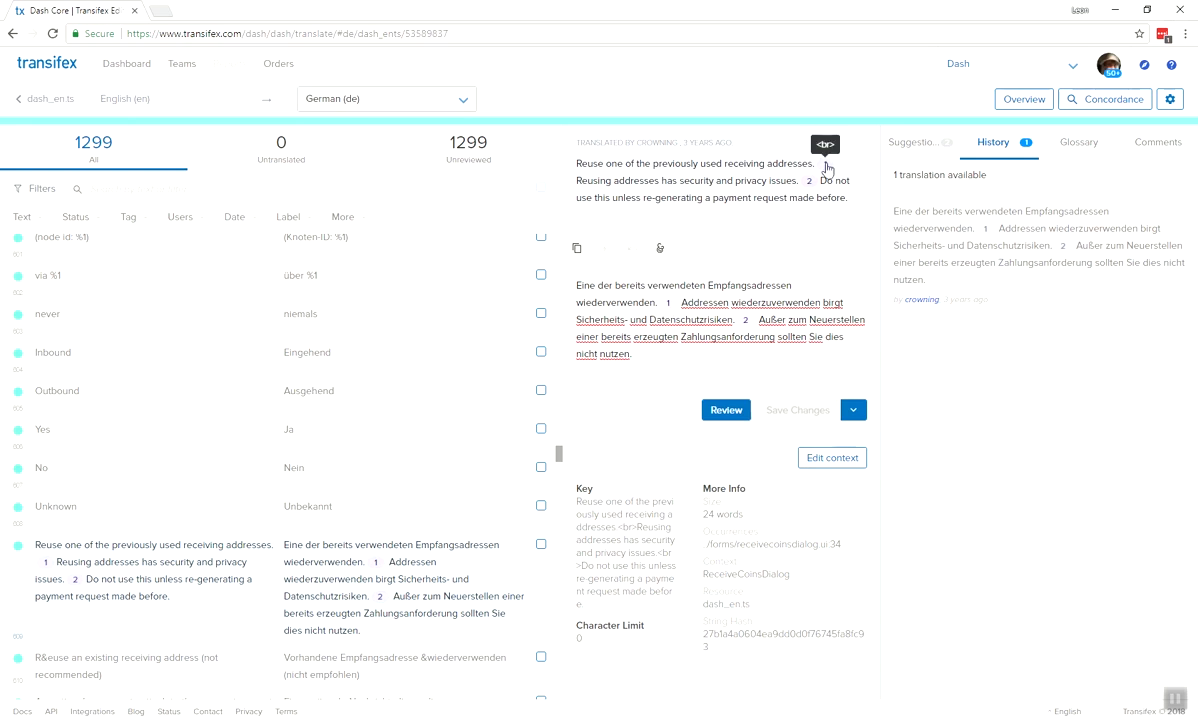
Remove the space after the first <br> tag in the German translation of the receiving addresses string
click(657, 299)
key(Delete)
key(ctrl+z)
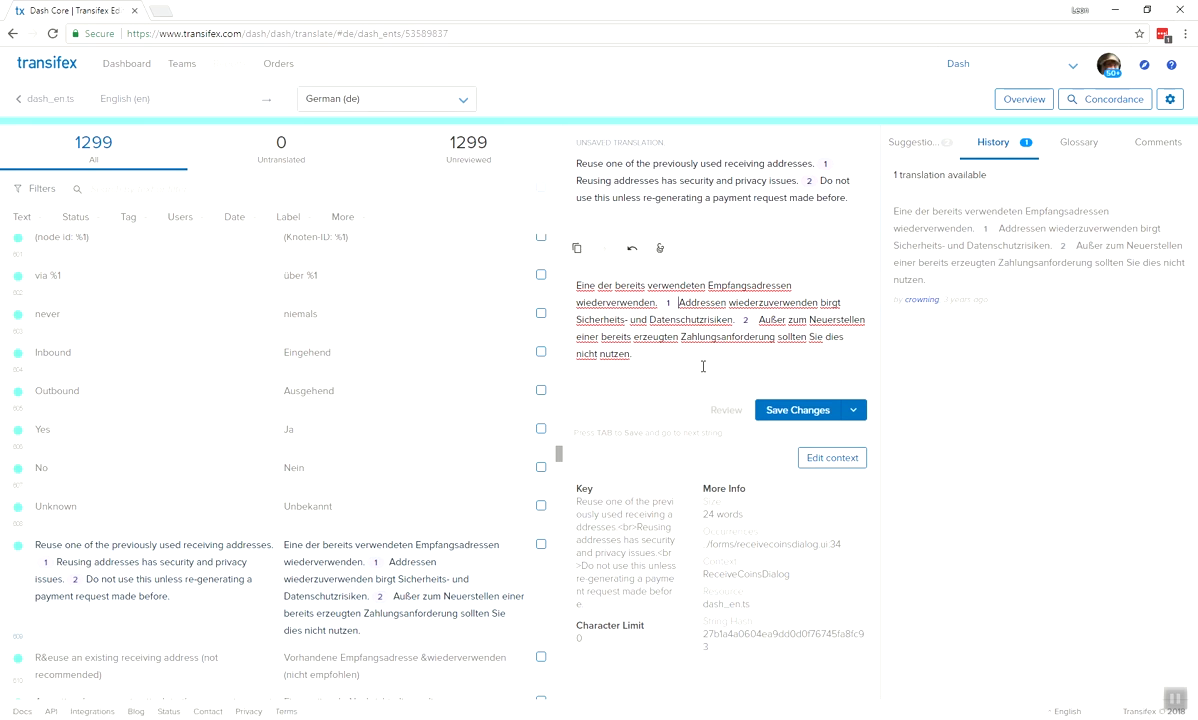
key(BackSpace)
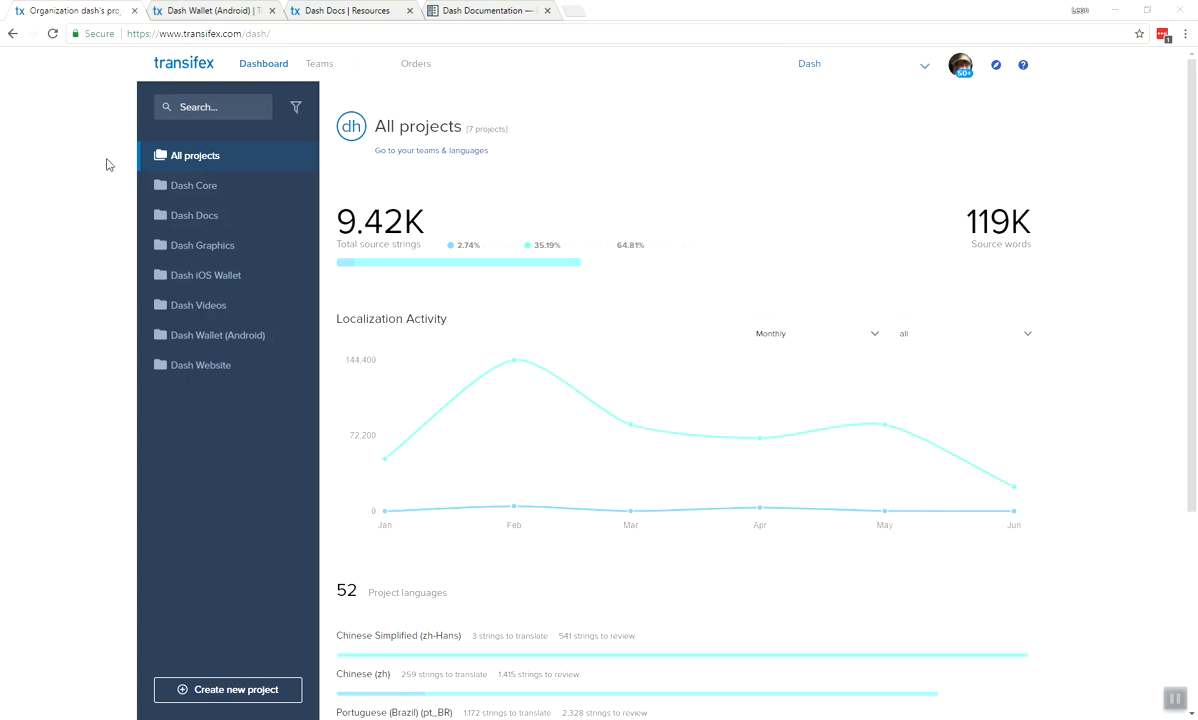
Open the "%d attempts remaining" string in Dash Wallet (Android) Russian and examine its 1, few, many and other plural forms
click(182, 14)
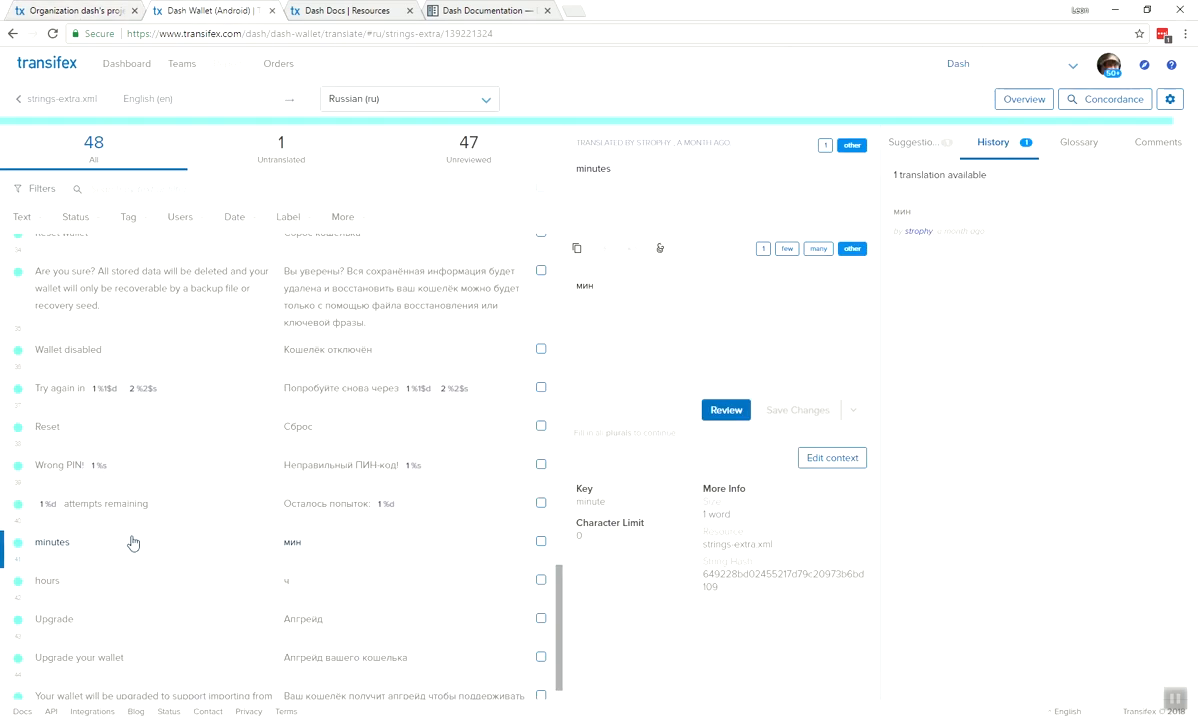
click(175, 512)
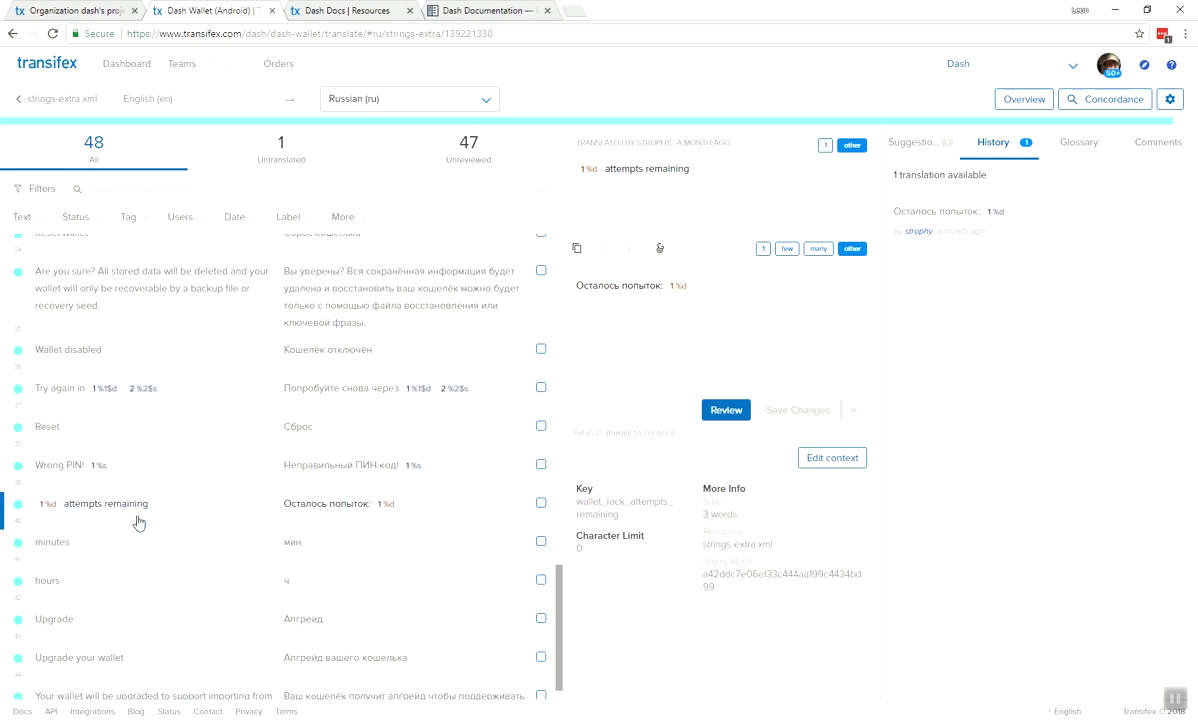
click(312, 508)
click(762, 252)
click(787, 252)
click(822, 252)
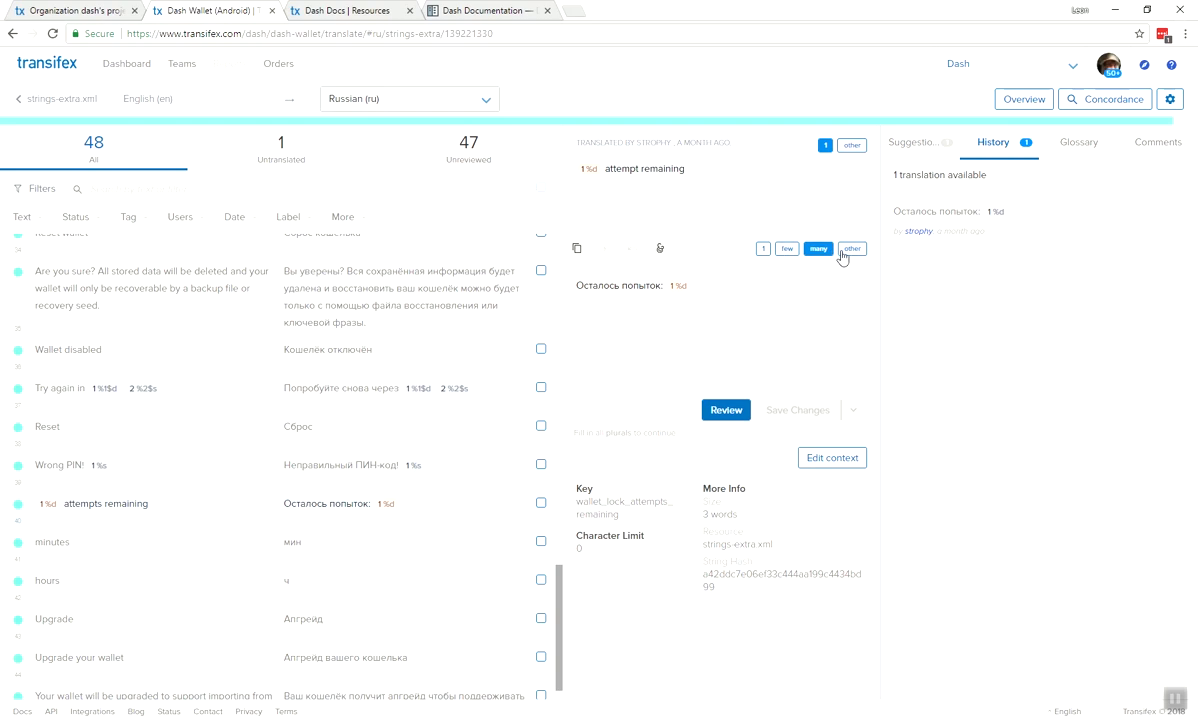
click(849, 250)
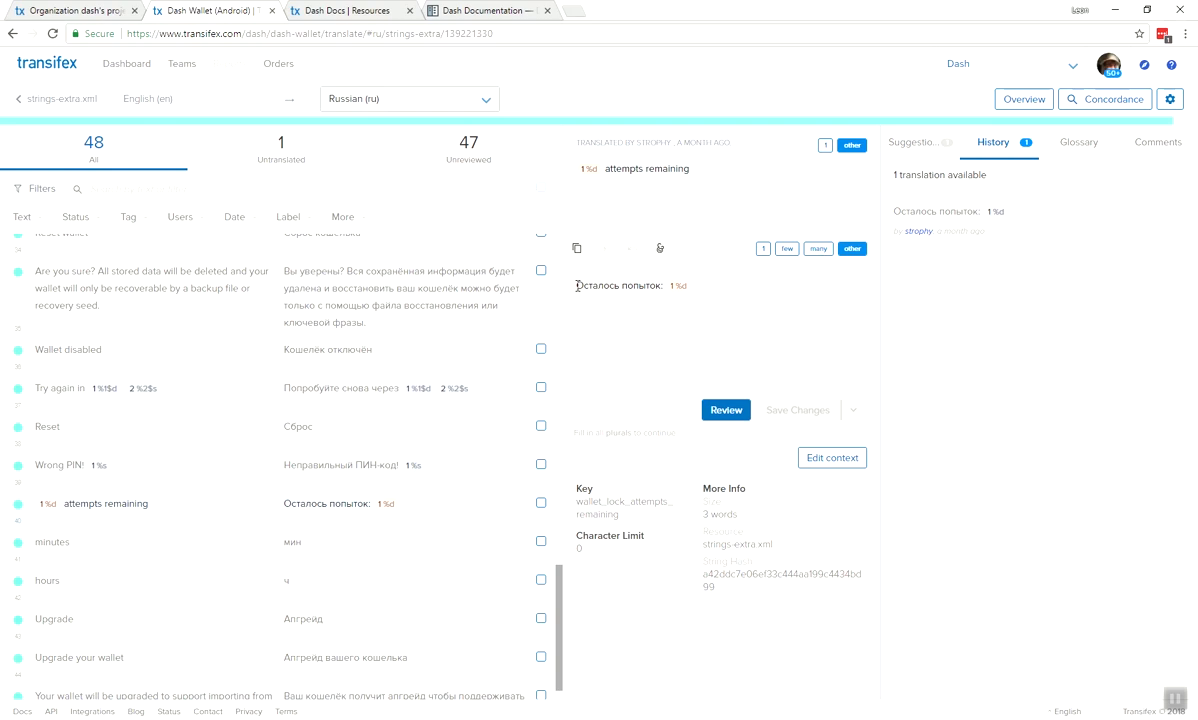
click(763, 248)
click(787, 248)
click(819, 250)
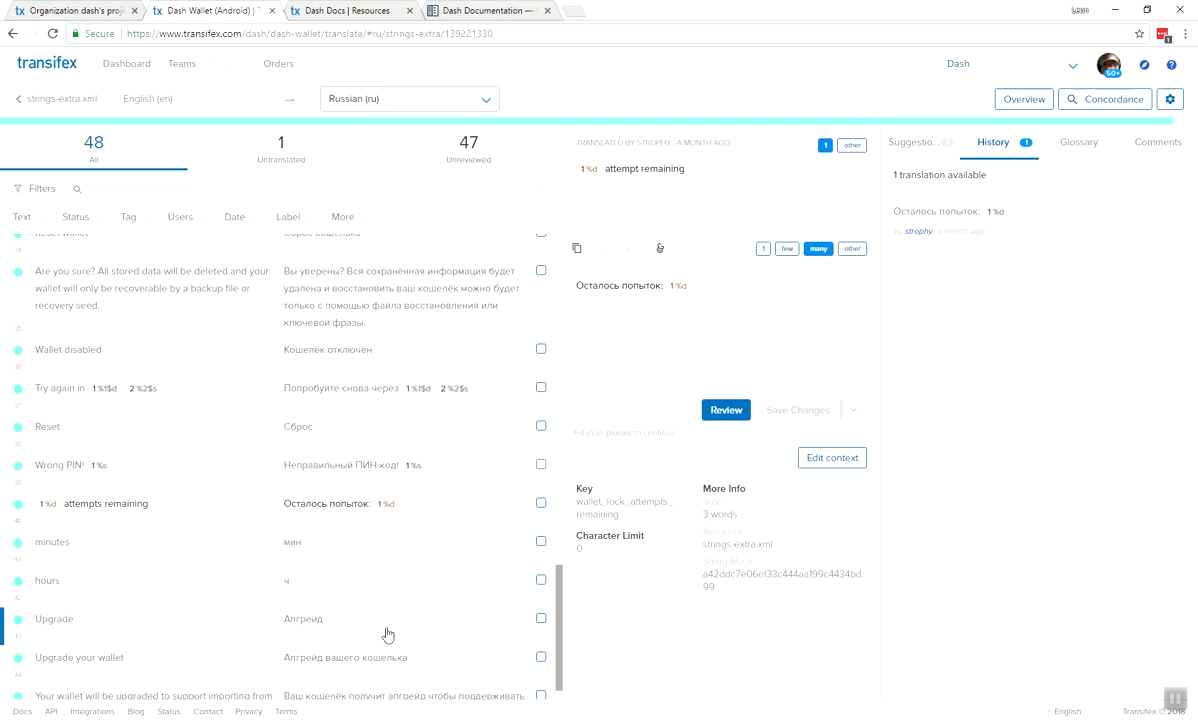
Open the "minutes" string and compare its singular and plural source forms with the Russian translation
click(330, 548)
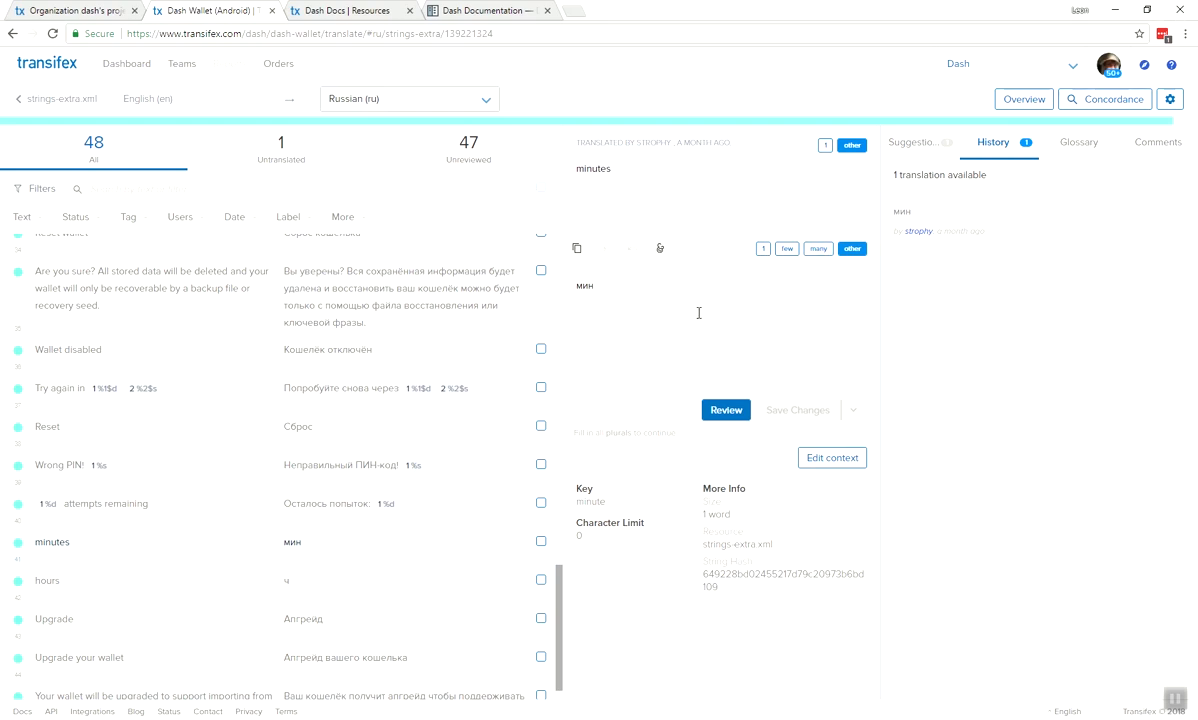
click(825, 145)
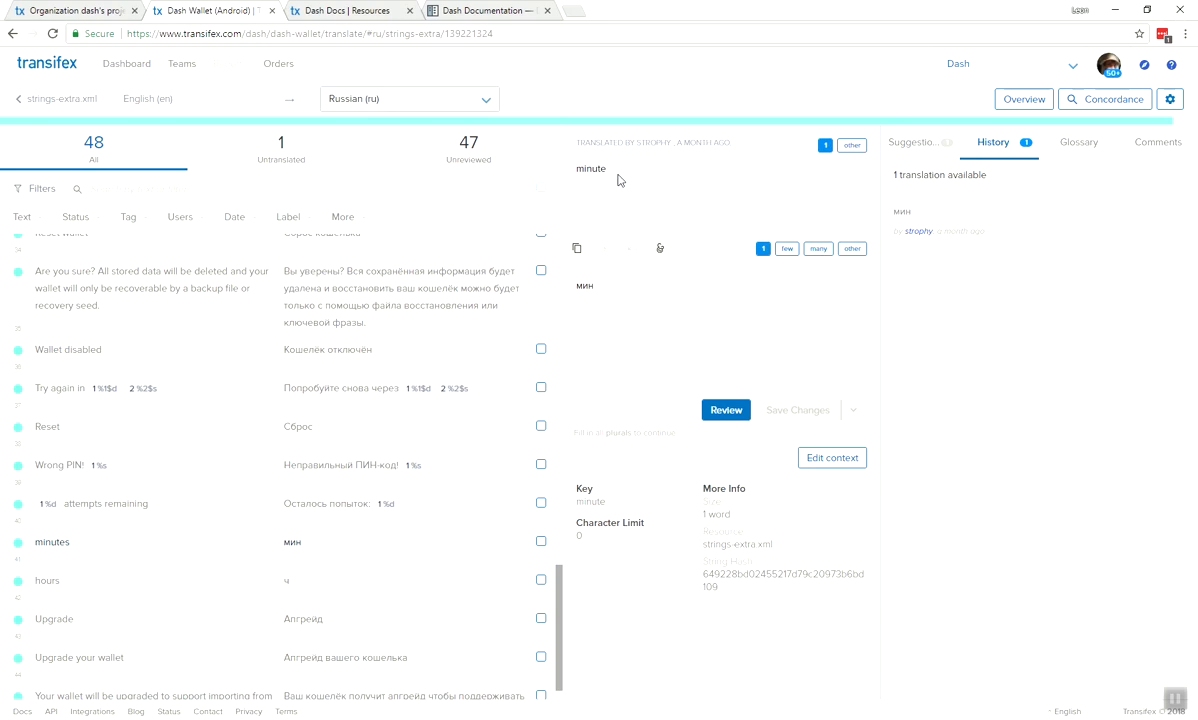
click(851, 146)
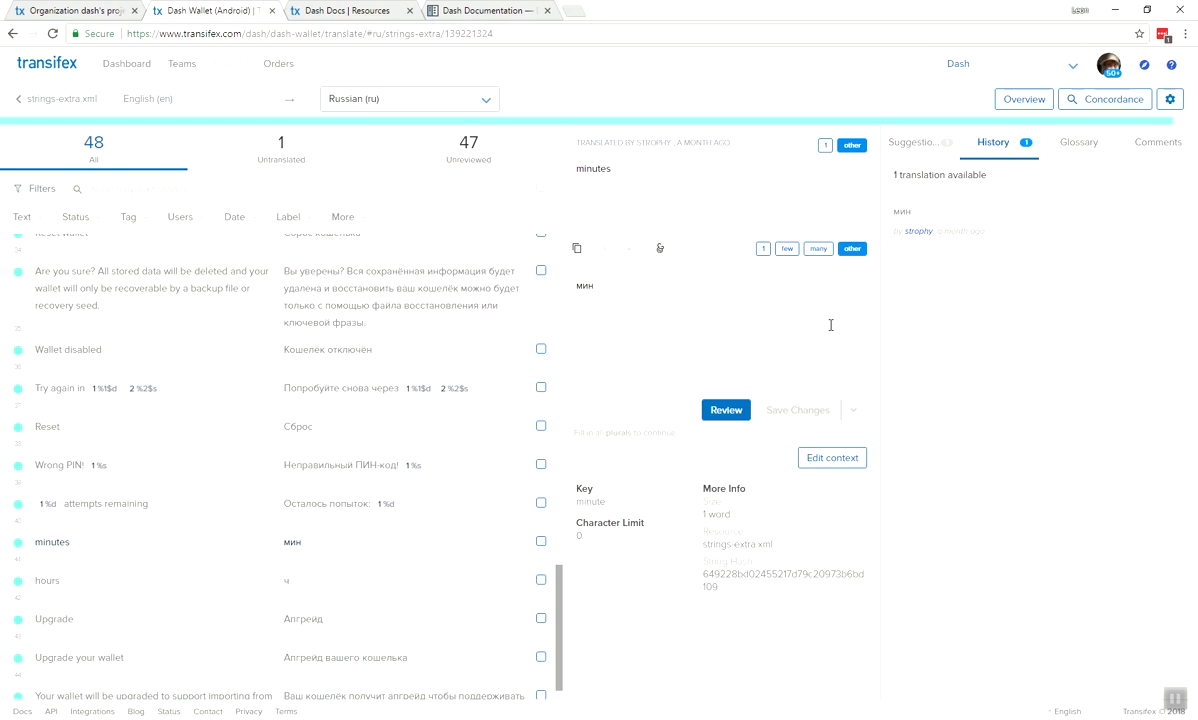
Switch to the resource list of the Dash Docs project
click(384, 14)
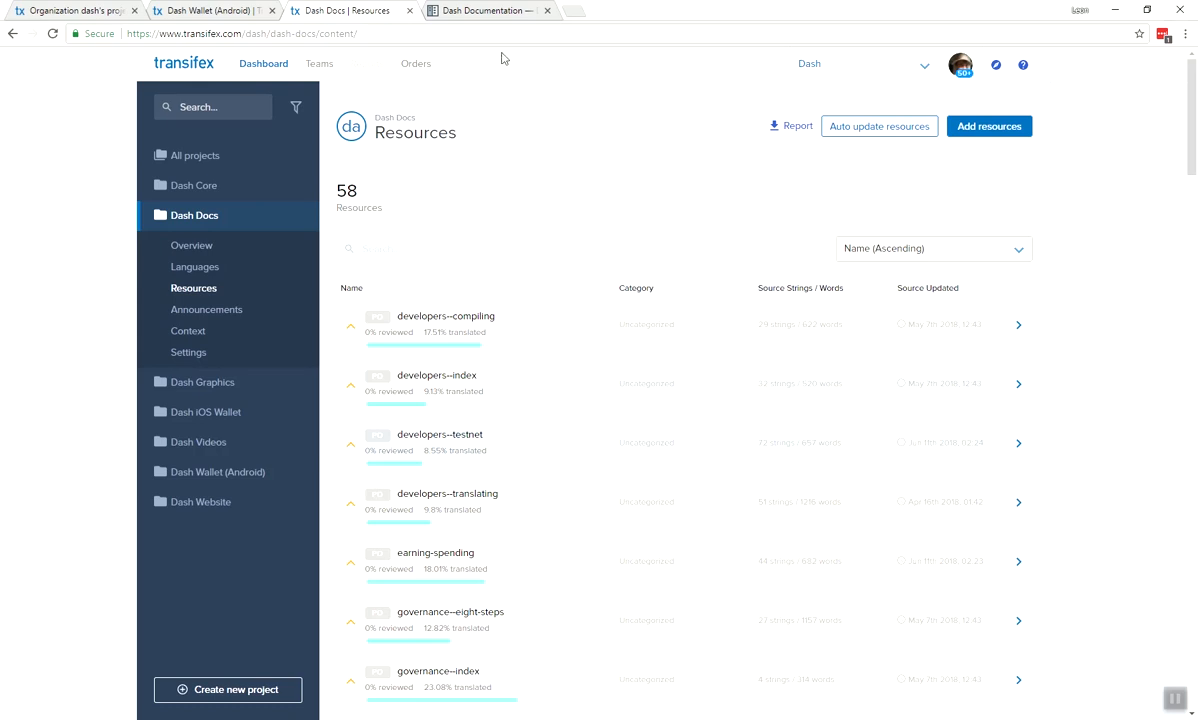
Switch to the Dash Documentation site, open the "What is Dash?" page and examine the path in its web address
click(463, 11)
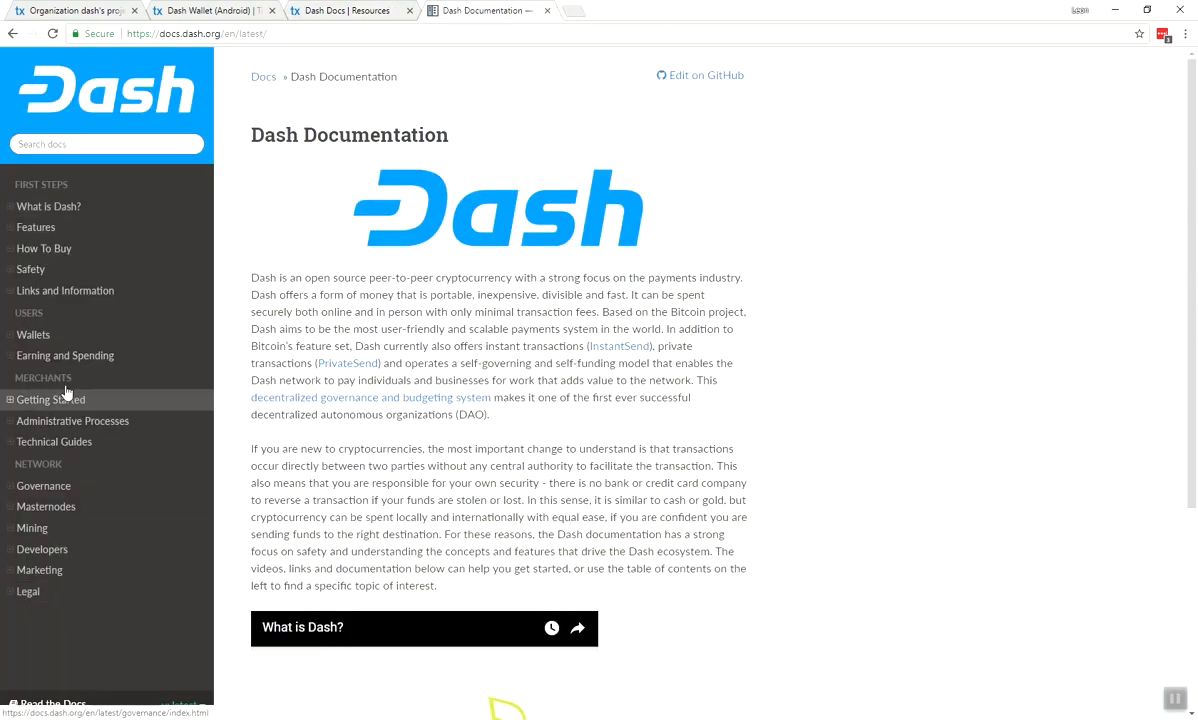
click(31, 210)
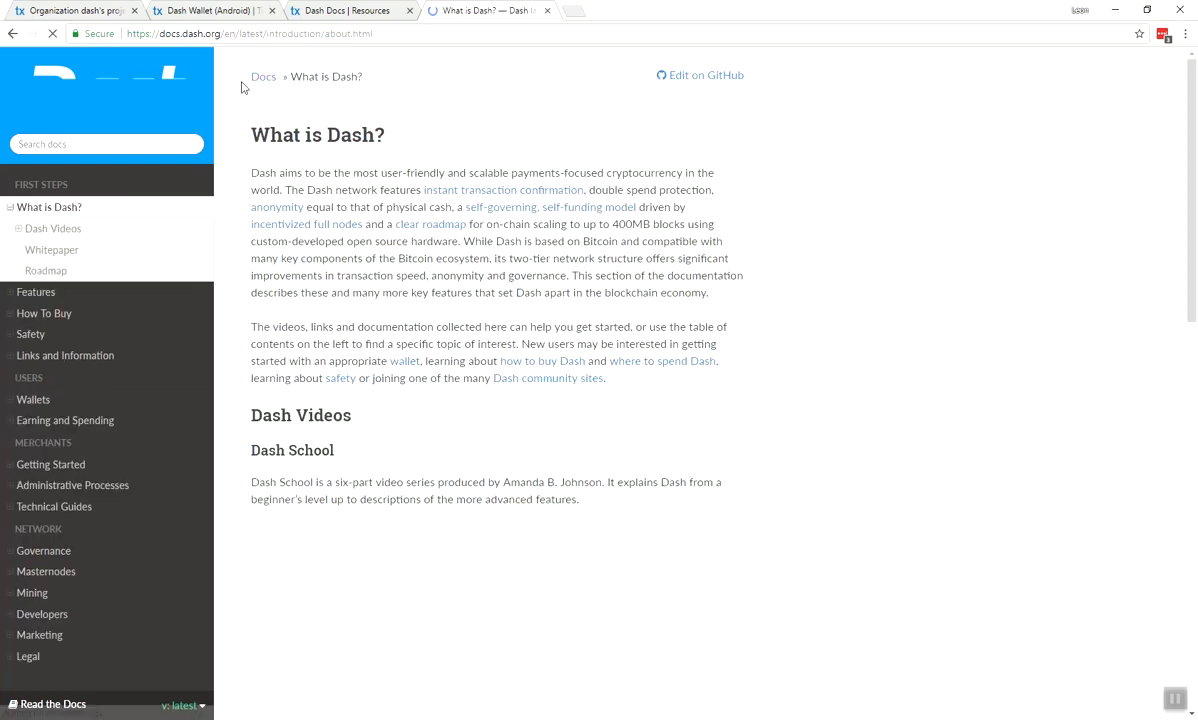
drag(263, 34, 345, 37)
click(470, 140)
Search the Dash Docs resources on Transifex for "about" and open the introduction--about resource
click(350, 11)
click(530, 249)
text(about)
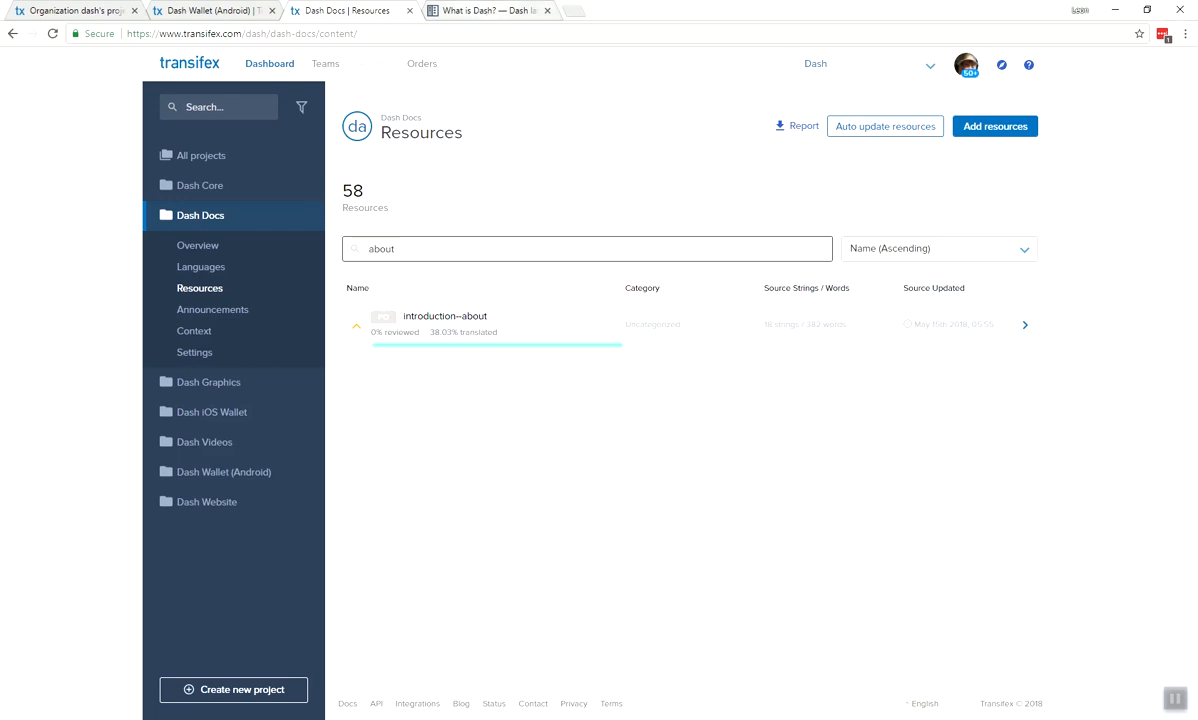
click(511, 329)
On the "What is Dash?" documentation page, examine the first paragraph and follow its "instant transaction confirmation" link
click(480, 11)
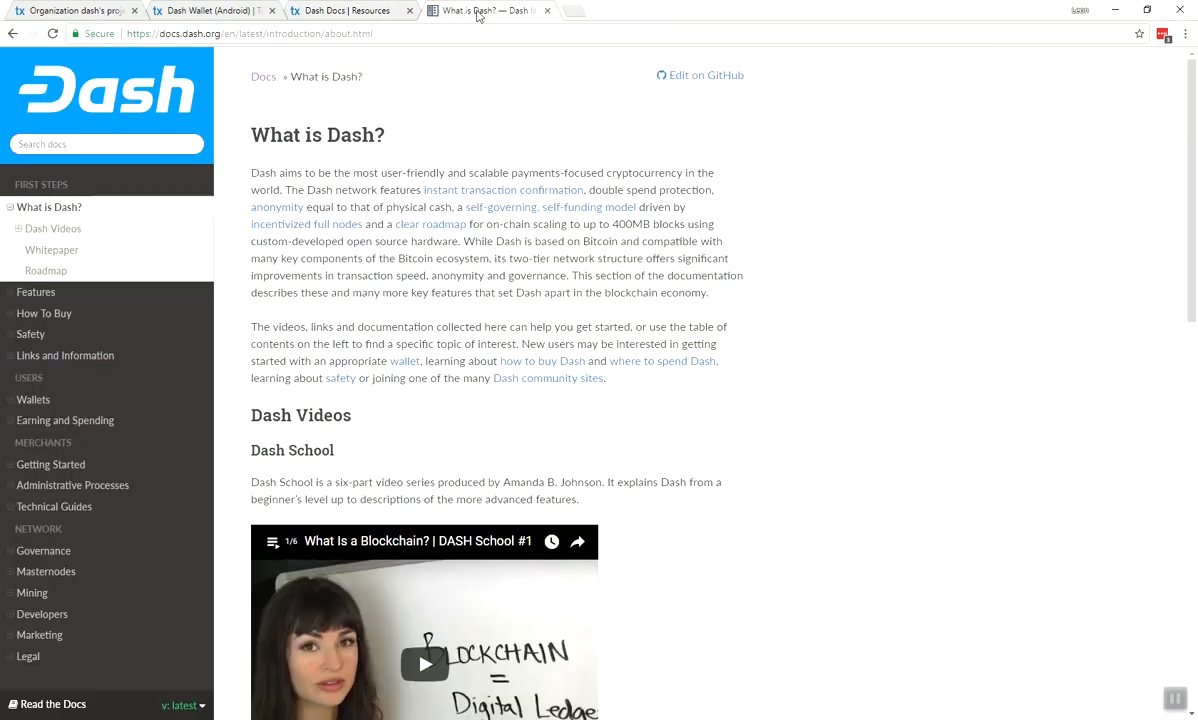
drag(252, 172, 530, 313)
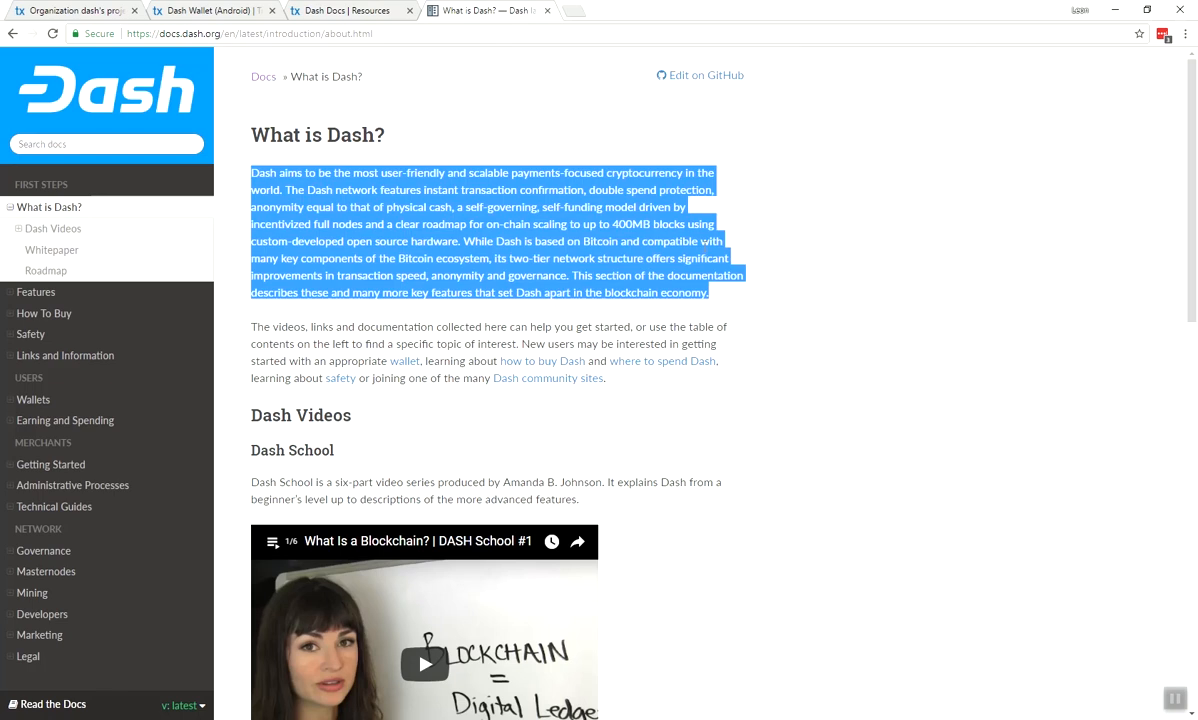
click(779, 198)
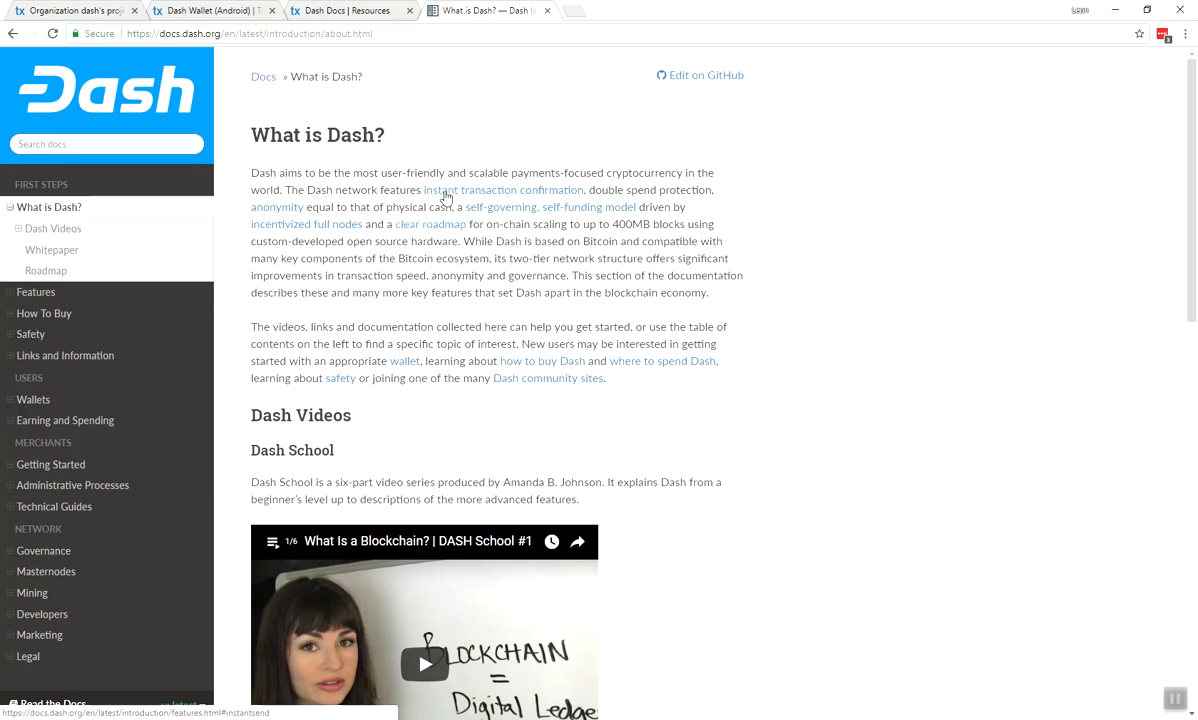
click(537, 196)
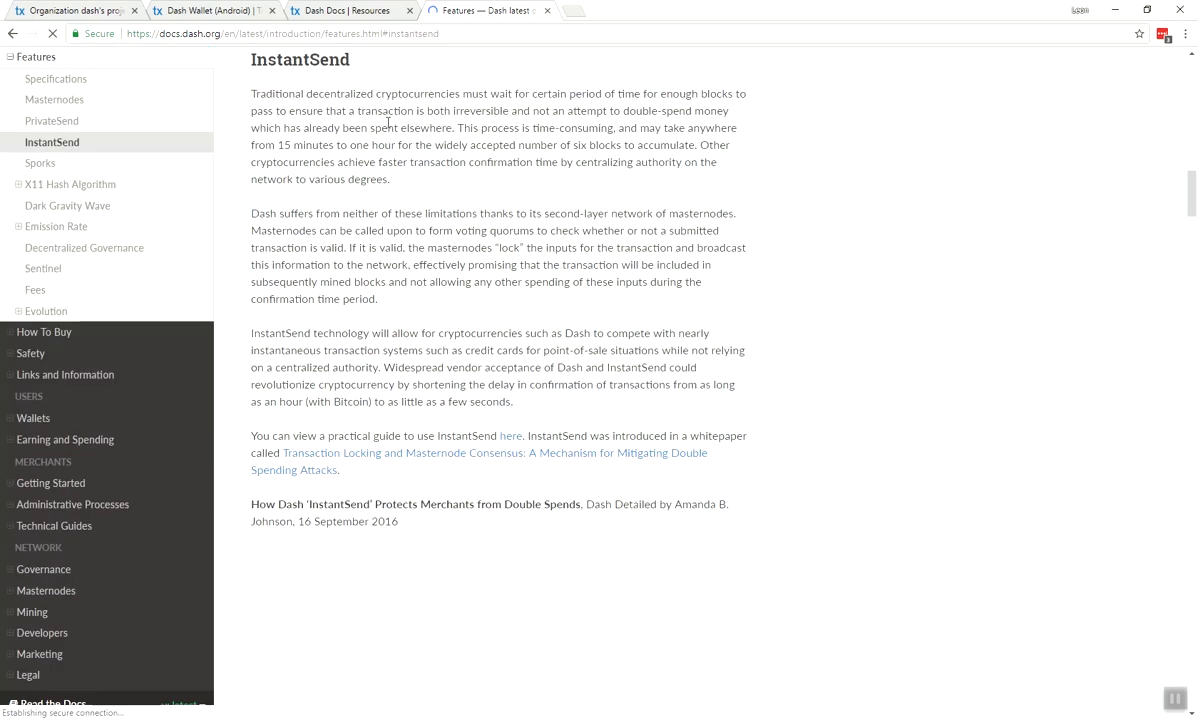
Filter the introduction--about languages by "germ" and open the German (de) translation in the editor
click(404, 11)
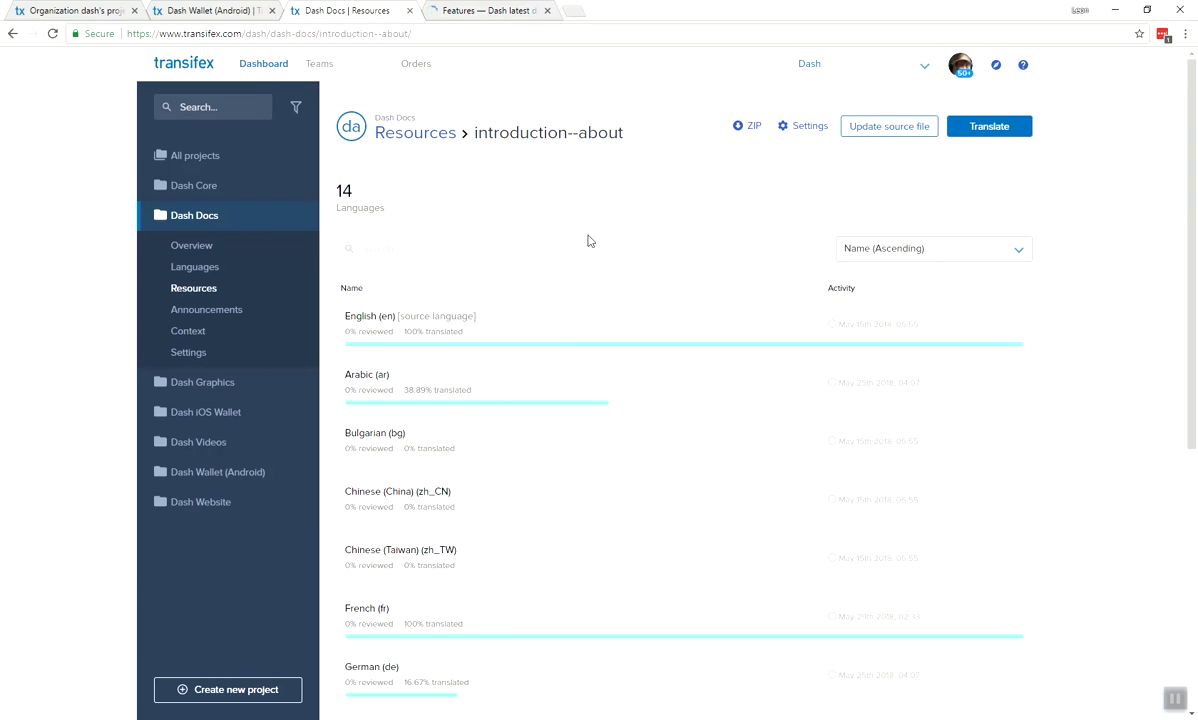
click(444, 251)
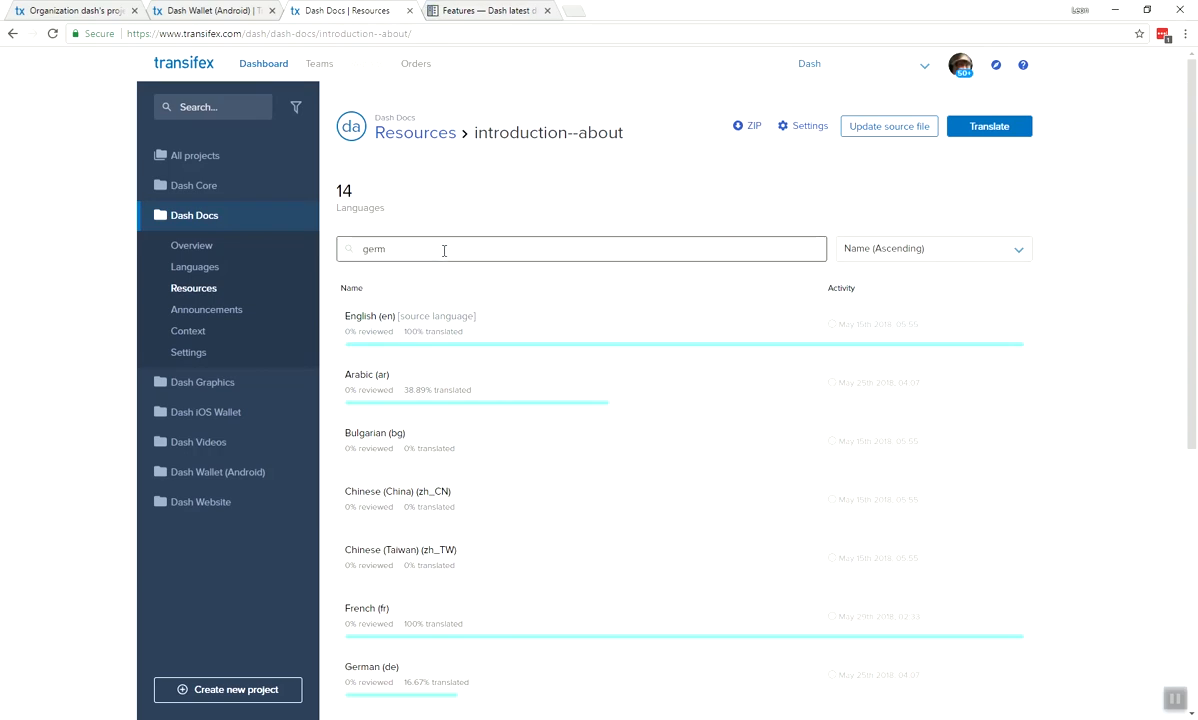
click(922, 329)
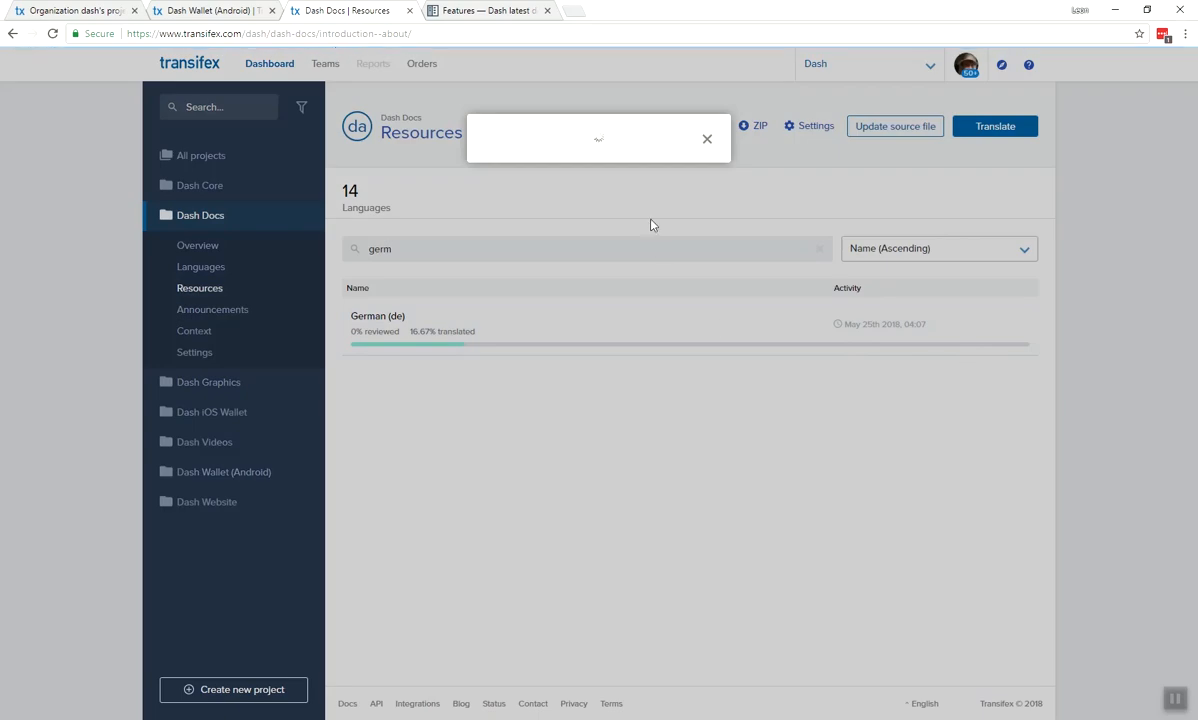
click(757, 204)
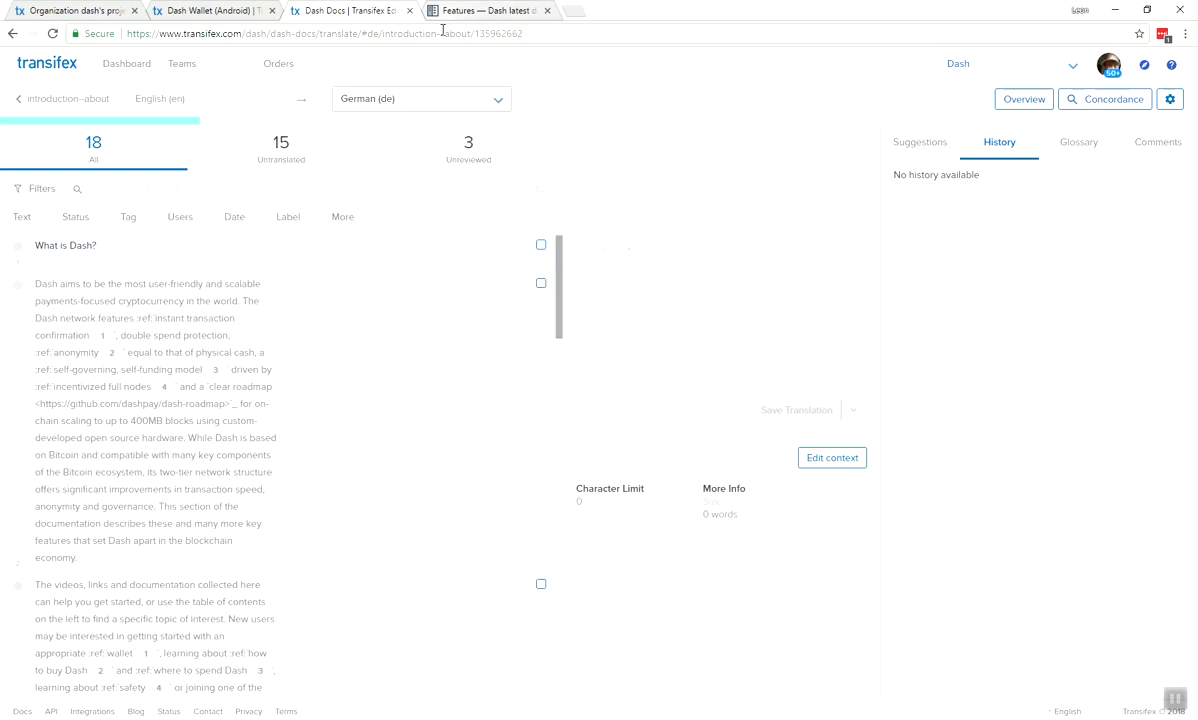
Copy the source text of the "Dash aims to be the most user-friendly" string into its German translation
click(112, 418)
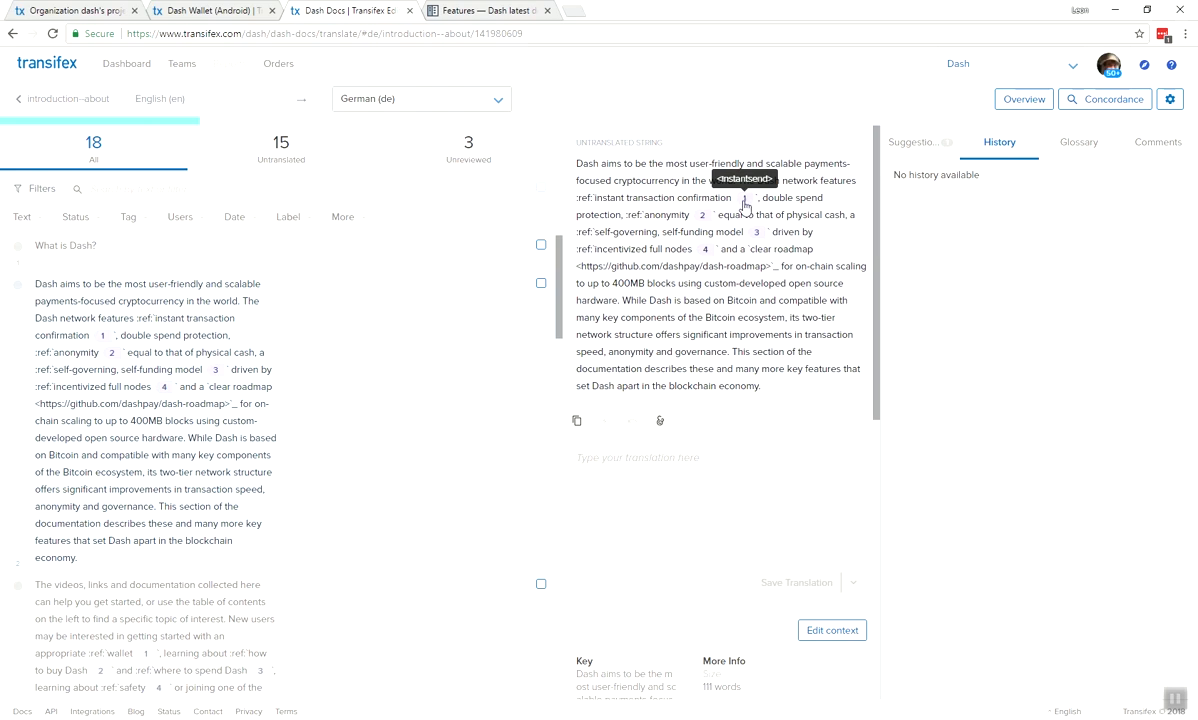
click(577, 420)
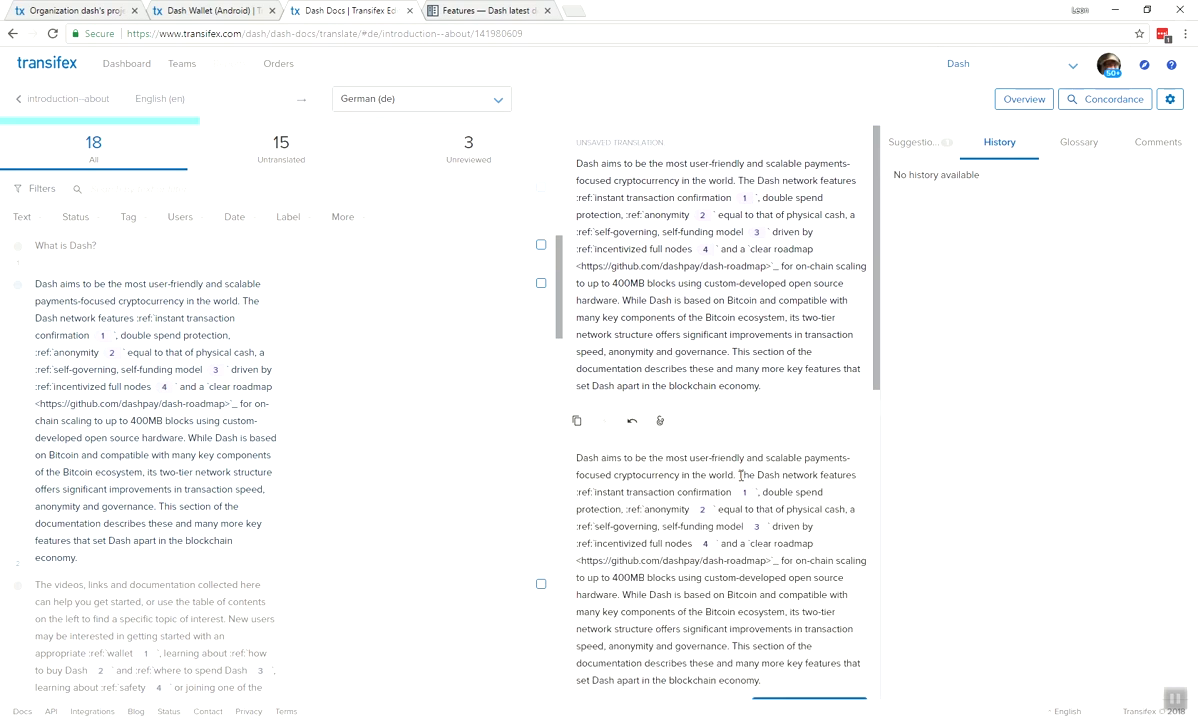
Highlight the "instant transaction confirmation" link text after :ref: in the German translation, and mark the link's closing backtick
drag(577, 492, 595, 495)
click(599, 489)
click(607, 494)
key(ctrl+shift+Right)
key(ctrl+shift+Right)
key(ctrl+shift+Right)
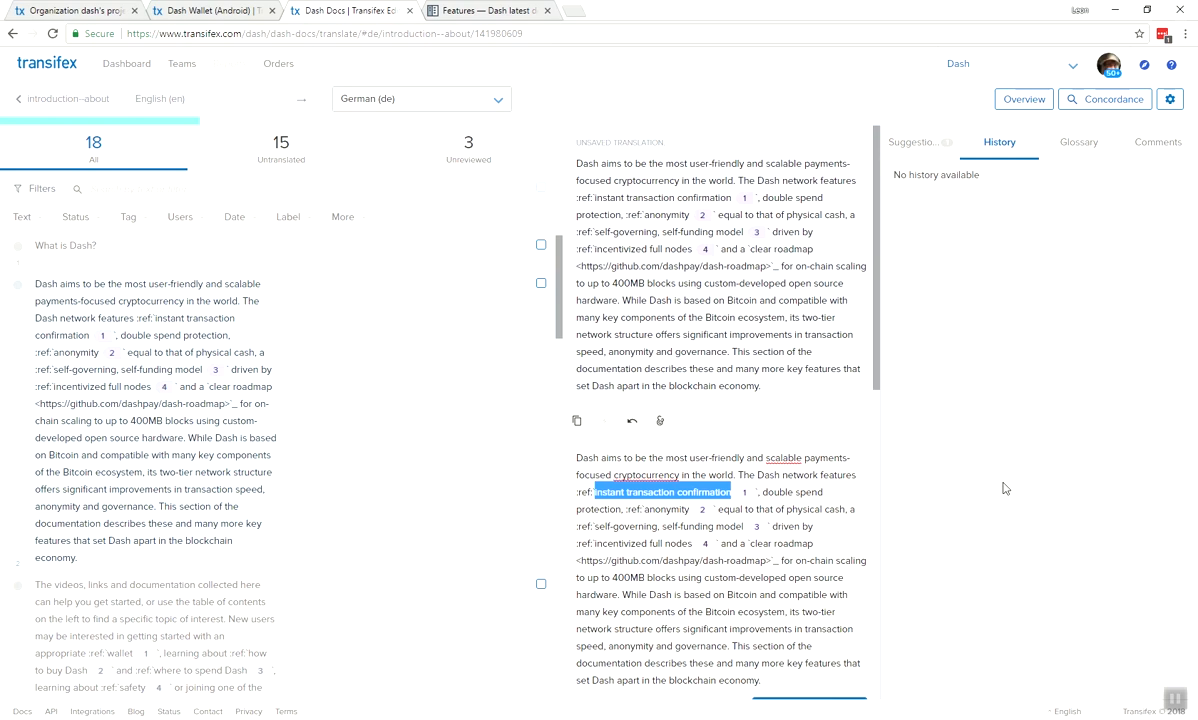
key(Right)
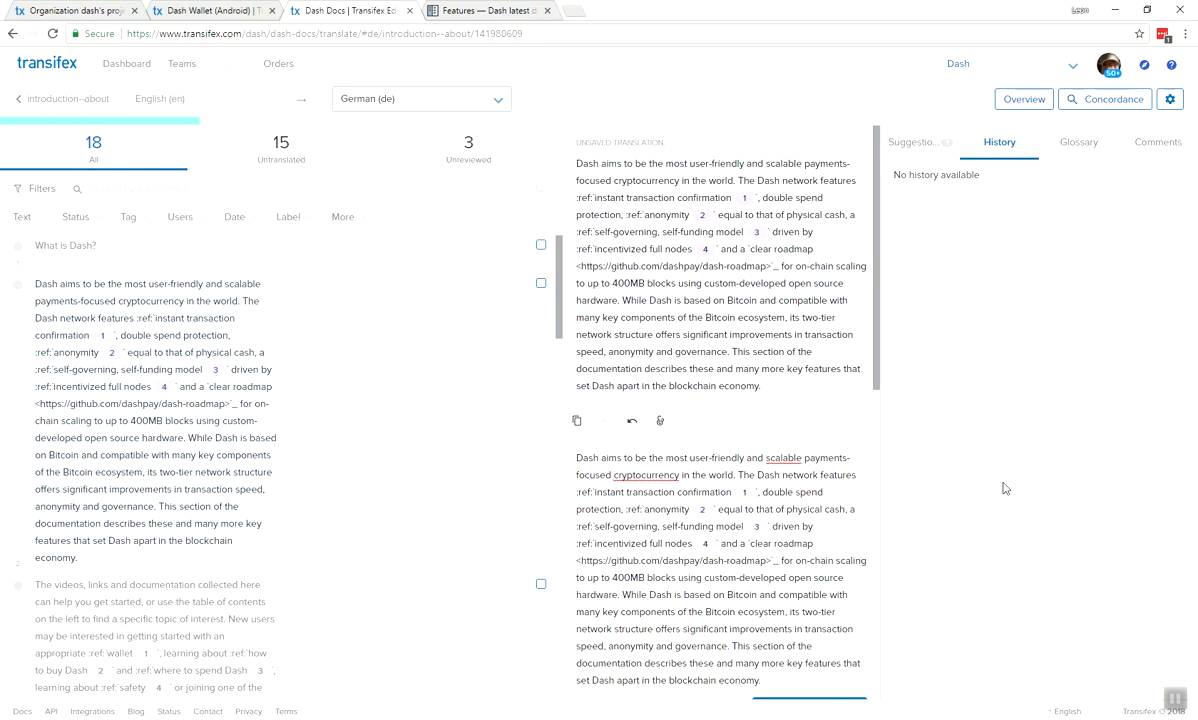
key(Left)
click(757, 492)
Go back to the "What is Dash?" documentation page and examine the comma following the "instant transaction confirmation" link
key(ctrl+Tab)
click(13, 33)
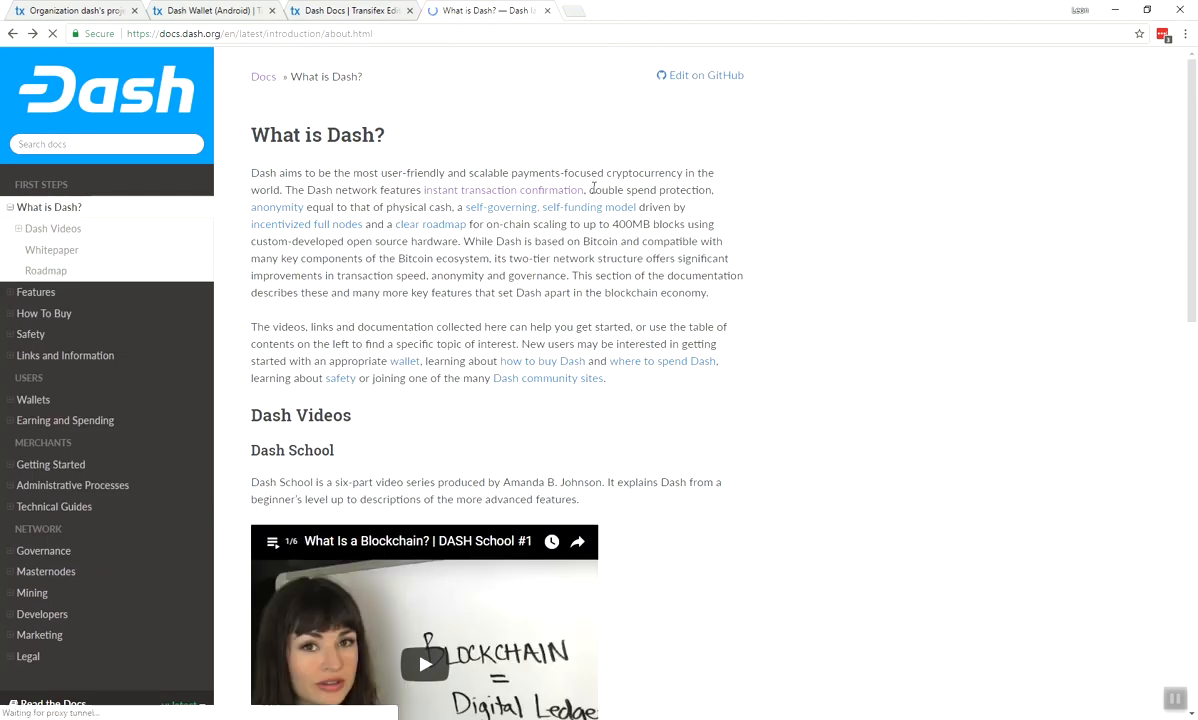
mouse_move(586, 190)
mouse_down()
mouse_move(554, 178)
mouse_move(603, 186)
mouse_move(590, 192)
mouse_up()
double_click(592, 190)
click(592, 192)
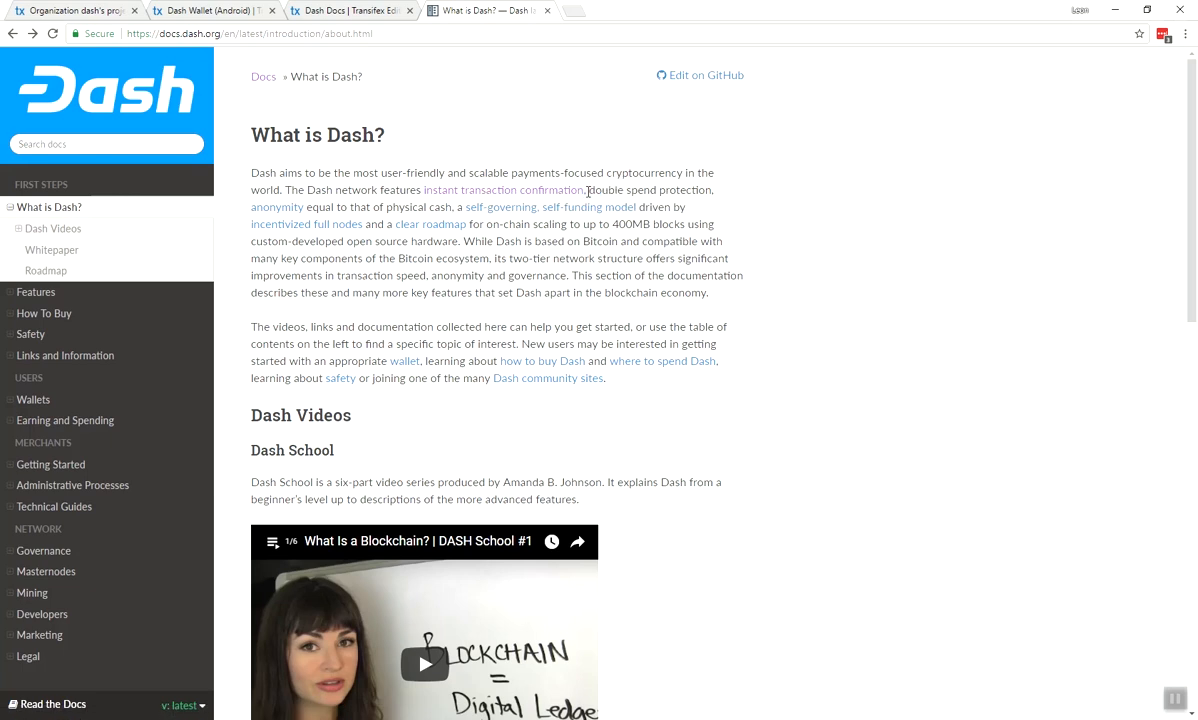
key(ctrl+shift+Tab)
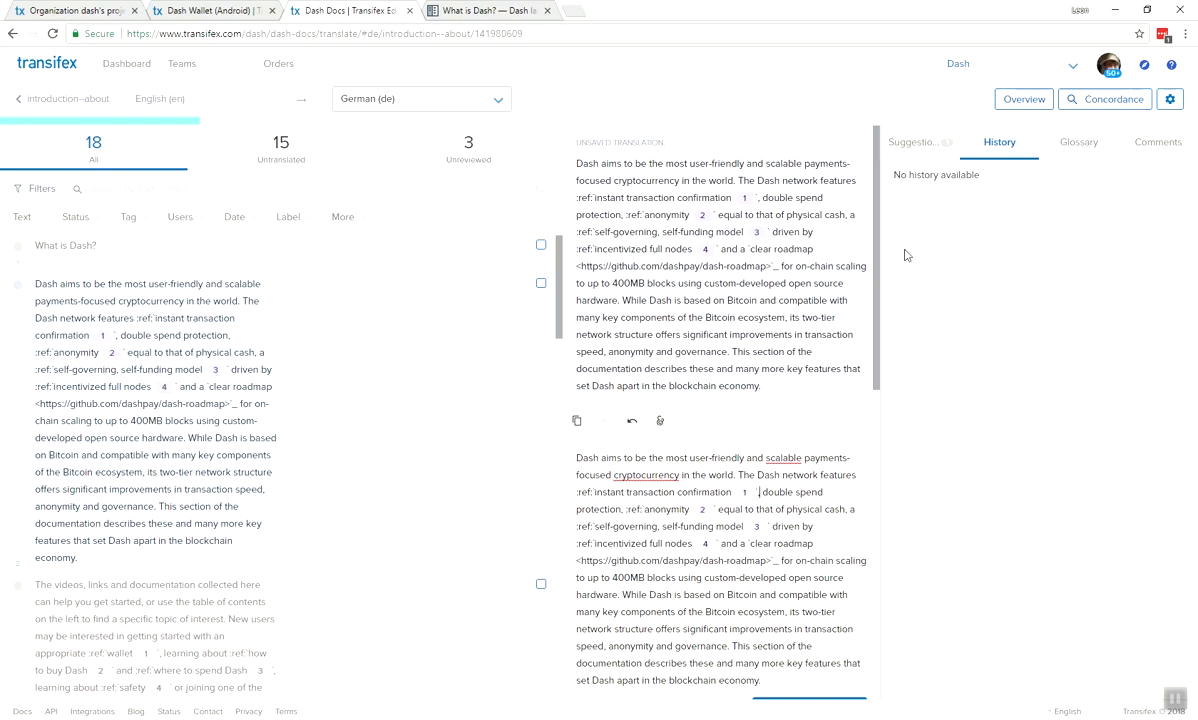
Compare the "instant transaction confirmation" link text with its <instantsend> placeholder and closing backtick in the German translation
drag(595, 492, 731, 496)
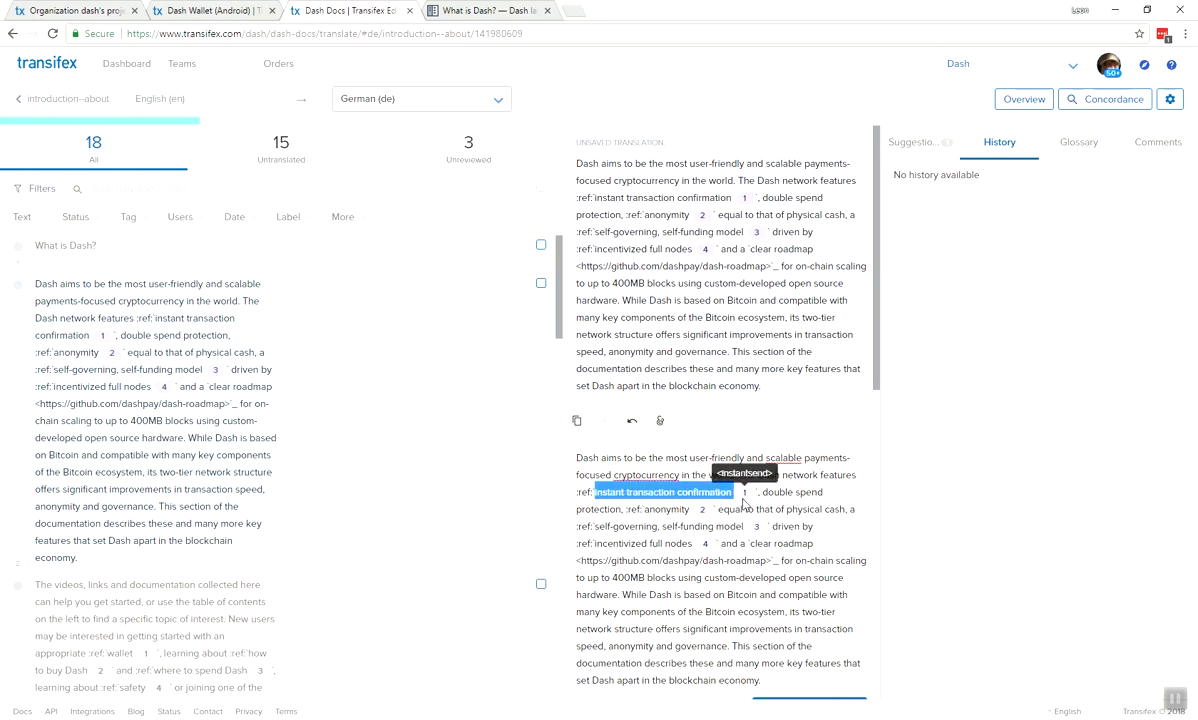
click(757, 493)
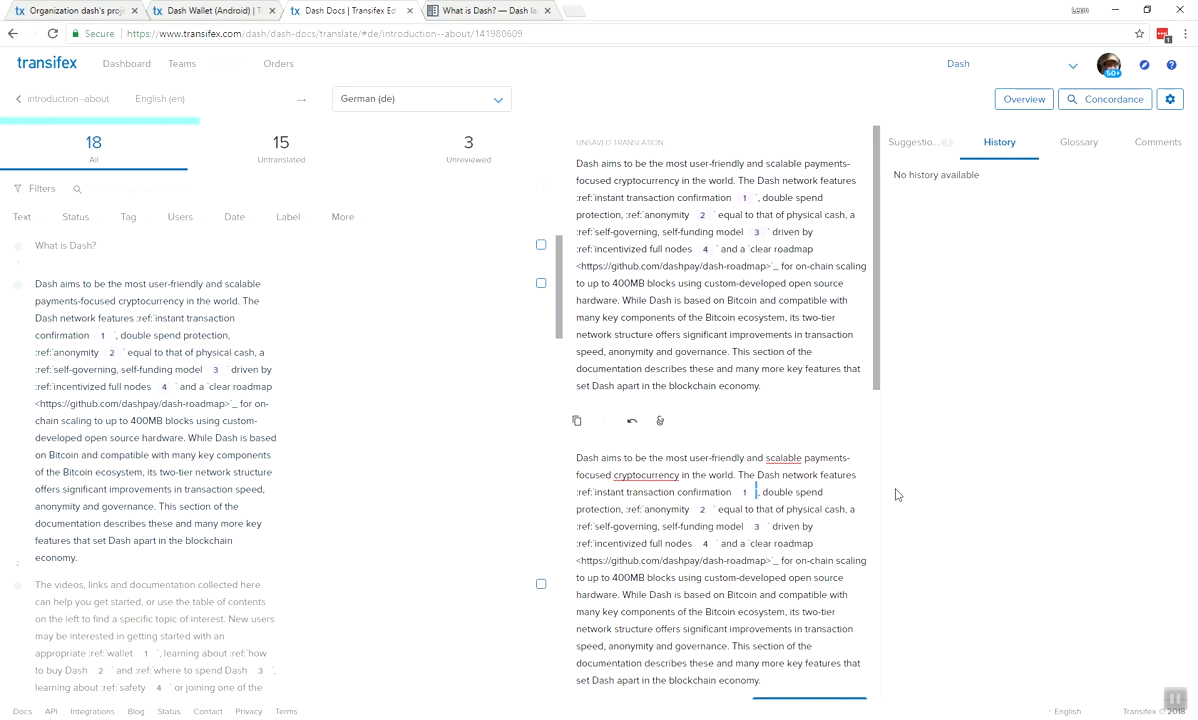
click(748, 543)
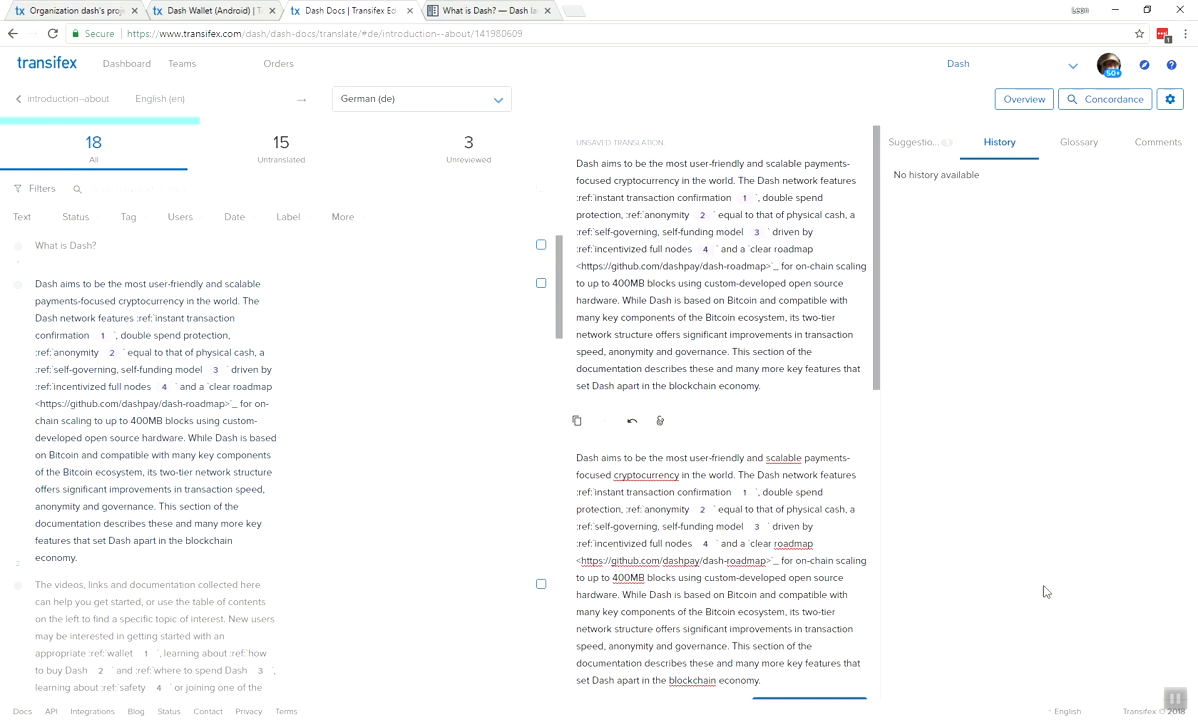
Highlight the translatable "clear roadmap" text of the external hyperlink in the German translation
double_click(585, 543)
click(743, 543)
key(shift+Right)
key(shift+Right)
key(shift+Right)
key(shift+Right)
key(shift+Right)
key(shift+Right)
key(shift+Right)
key(shift+Right)
key(shift+Right)
key(shift+Right)
key(shift+Right)
key(shift+Right)
key(shift+Right)
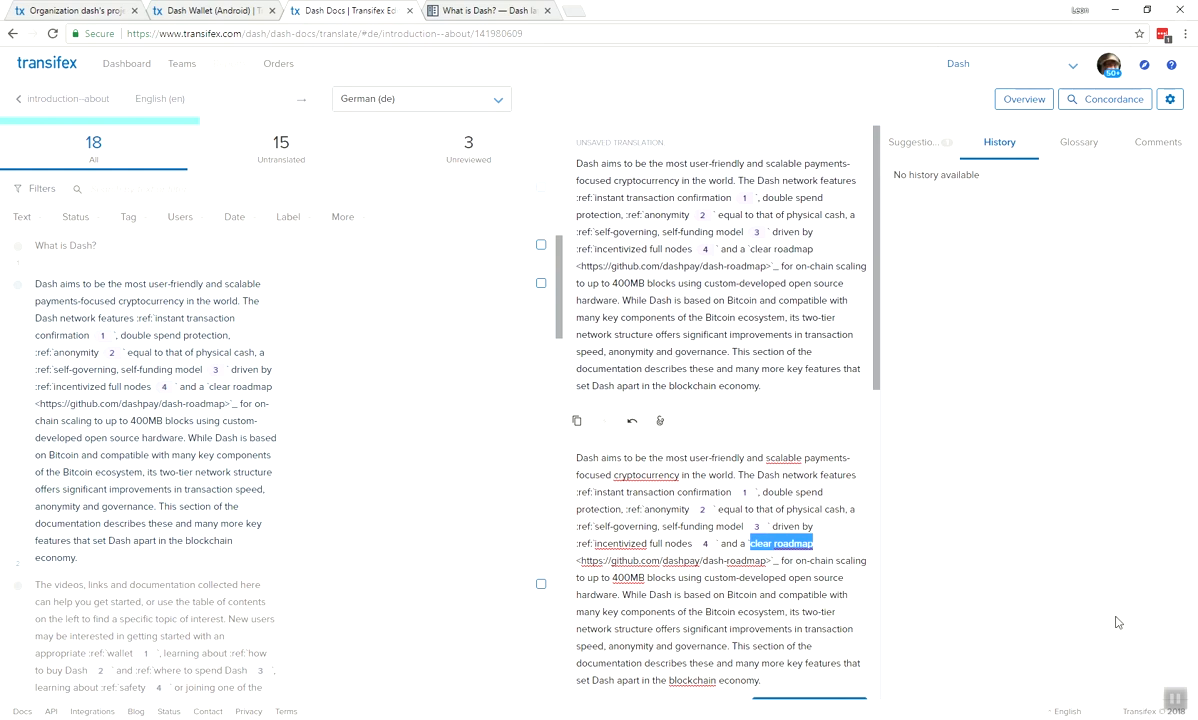
key(Right)
key(shift+Right)
key(shift+Right)
key(shift+Right)
key(shift+Right)
key(shift+Right)
key(shift+Right)
key(shift+Right)
key(shift+Right)
key(shift+Right)
key(shift+Right)
key(shift+Right)
key(shift+Right)
key(shift+Right)
key(shift+Right)
key(shift+Right)
key(shift+Right)
key(shift+Right)
key(shift+Right)
key(shift+Right)
key(shift+Right)
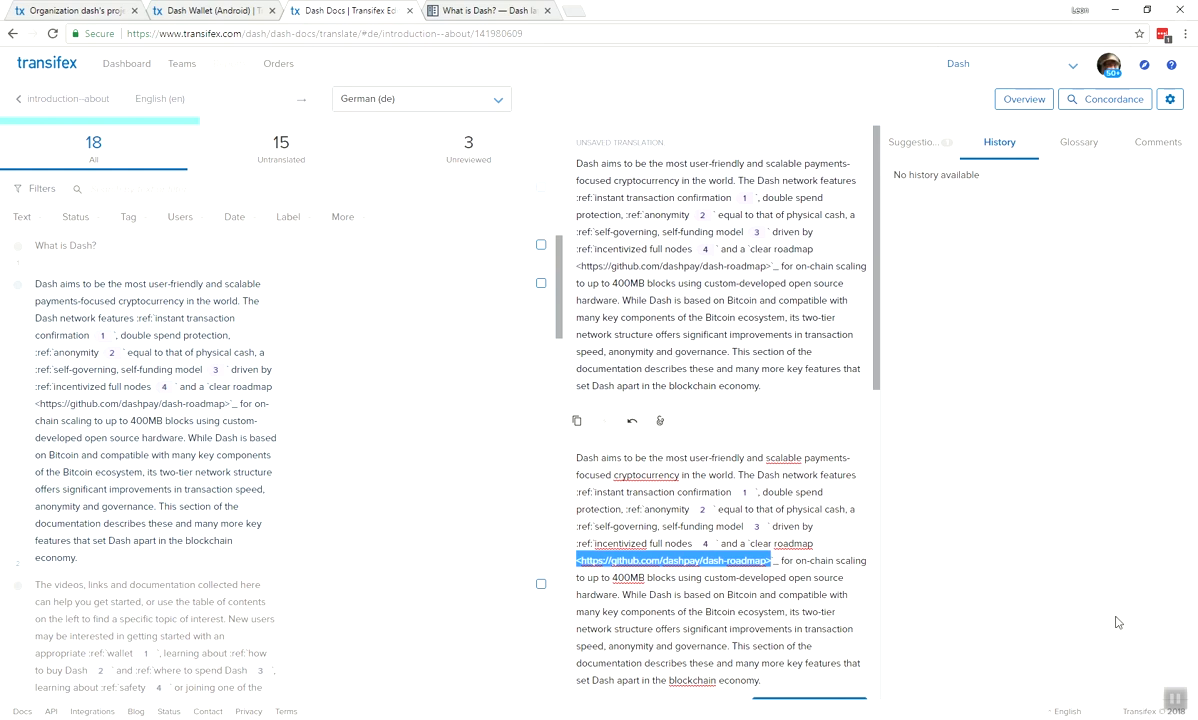
key(Right)
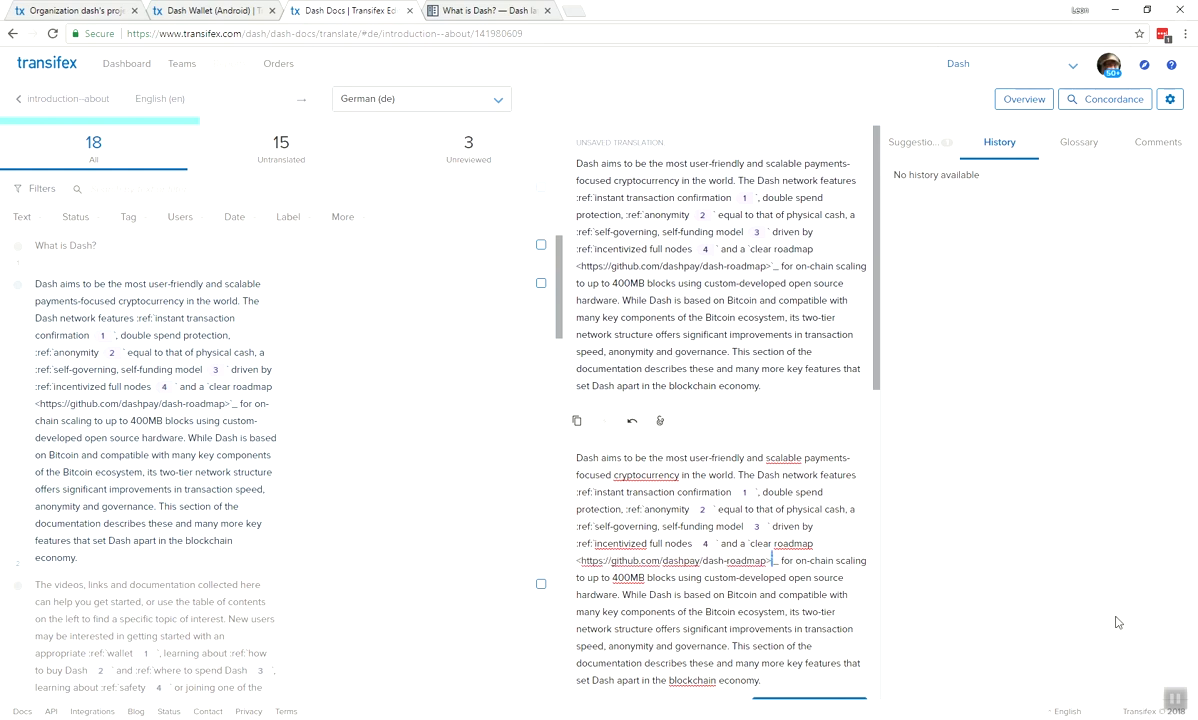
key(shift+Right)
key(Right)
Open the Dash Docs section of the Translating Dash page under Developers in the Dash Documentation
click(470, 10)
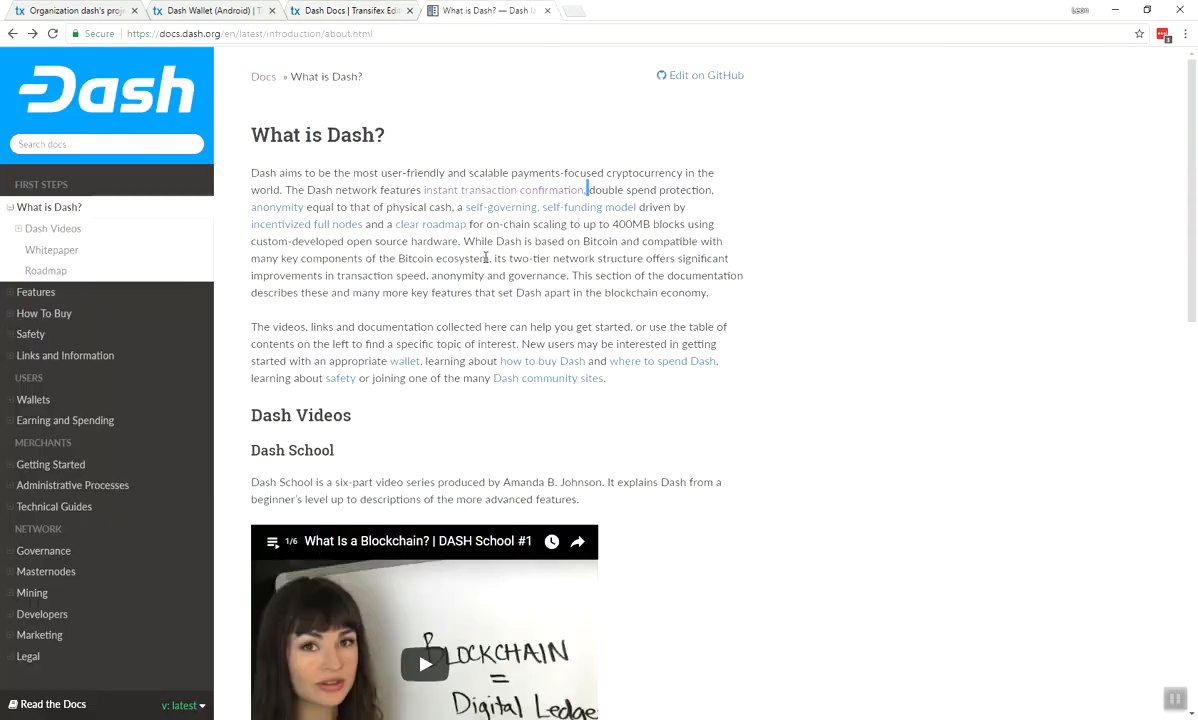
click(10, 620)
click(19, 637)
scroll(57, 601, down, 1)
click(62, 607)
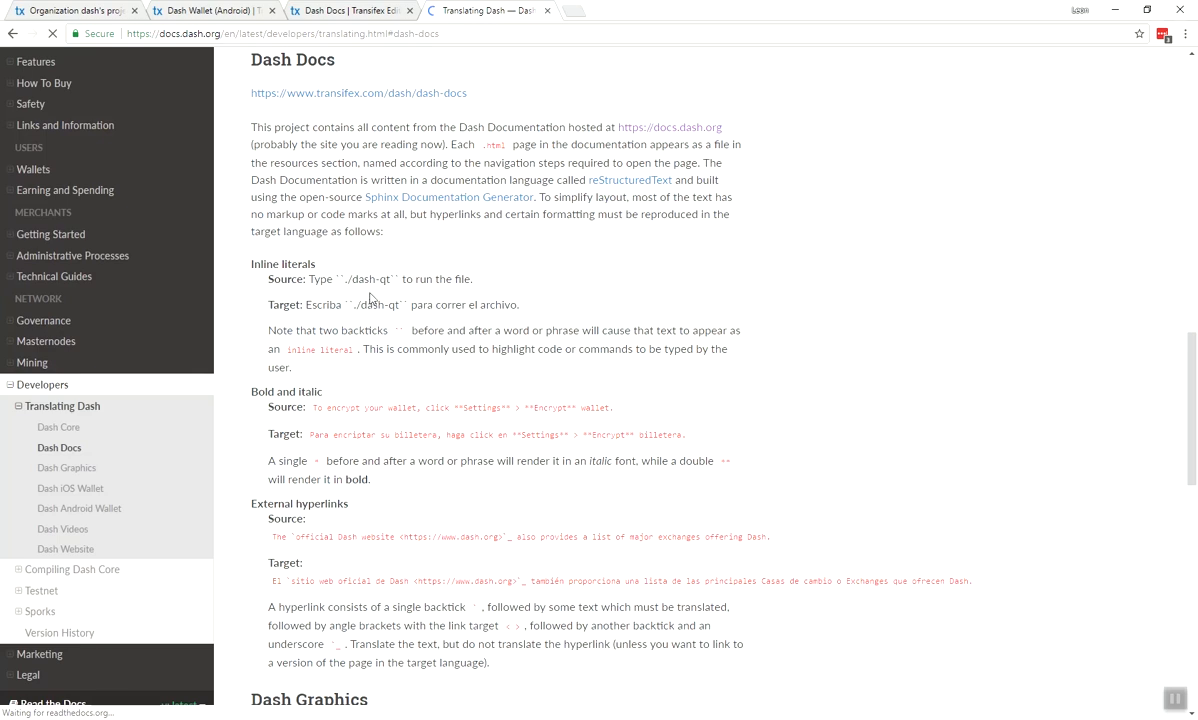
Examine the bold and italic and the external hyperlink examples, then return to the beginning of the Translating Dash page
double_click(482, 407)
click(470, 413)
scroll(478, 460, down, 2)
drag(292, 395, 507, 395)
click(398, 398)
click(511, 395)
click(506, 395)
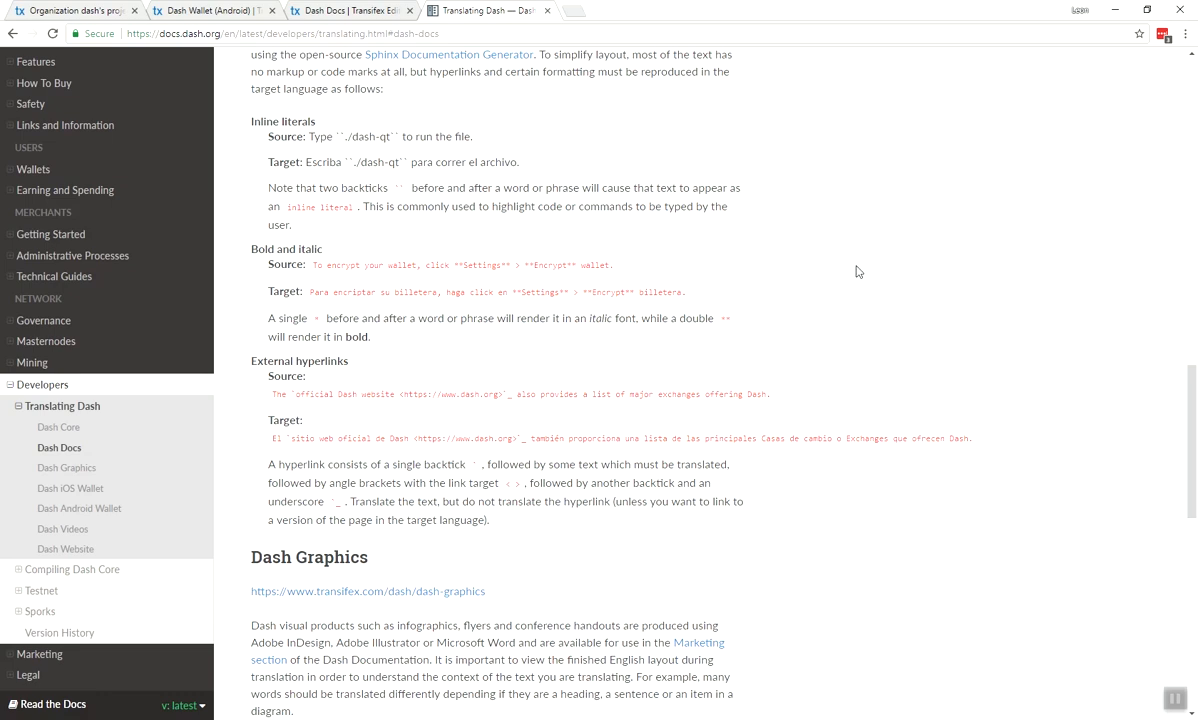
scroll(829, 267, up, 8)
scroll(824, 300, up, 5)
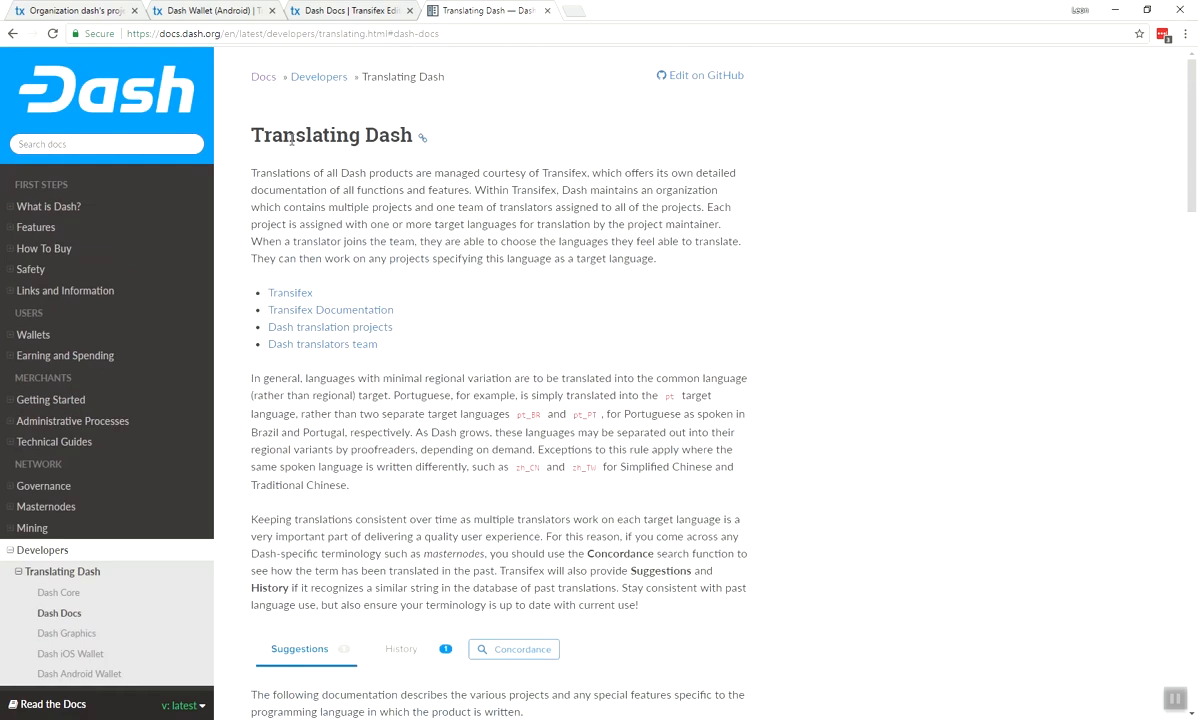